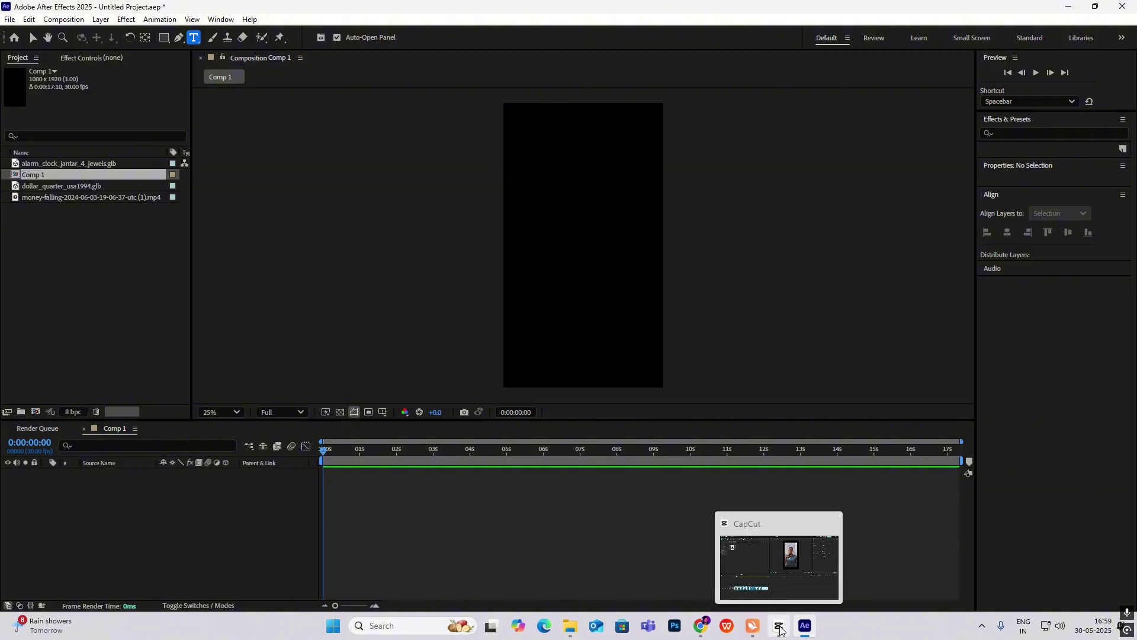
Switch to CapCut and examine the caption animation in the first two seconds of the reference video, then return to After Effects
{"action": "left_click", "coordinate": [780, 629]}
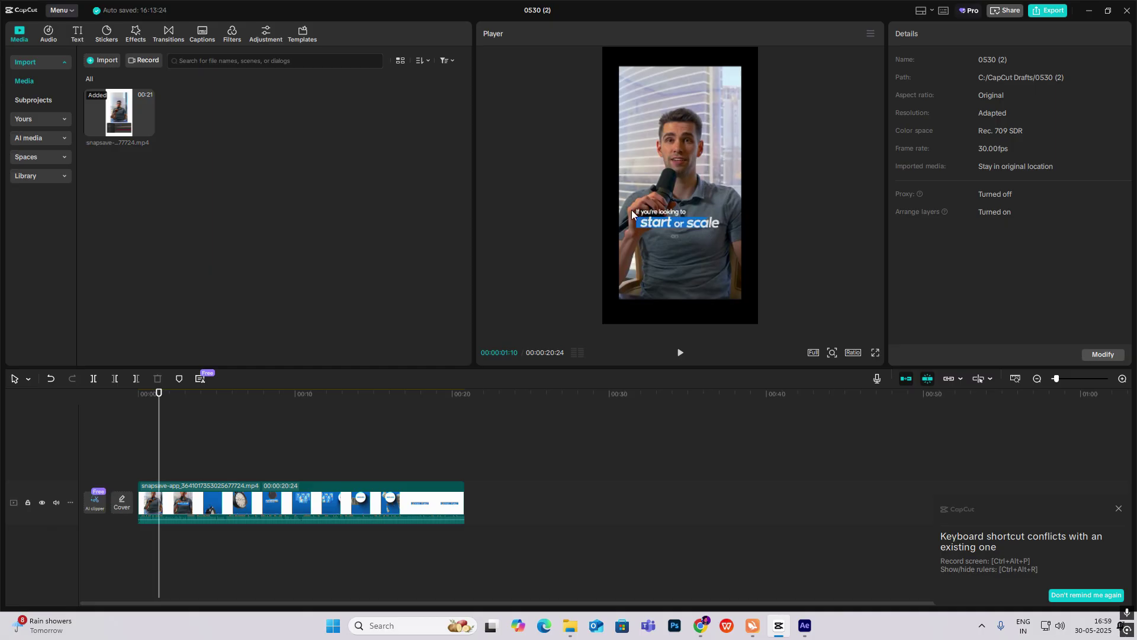
{"action": "left_click_drag", "start_coordinate": [159, 437], "coordinate": [150, 437]}
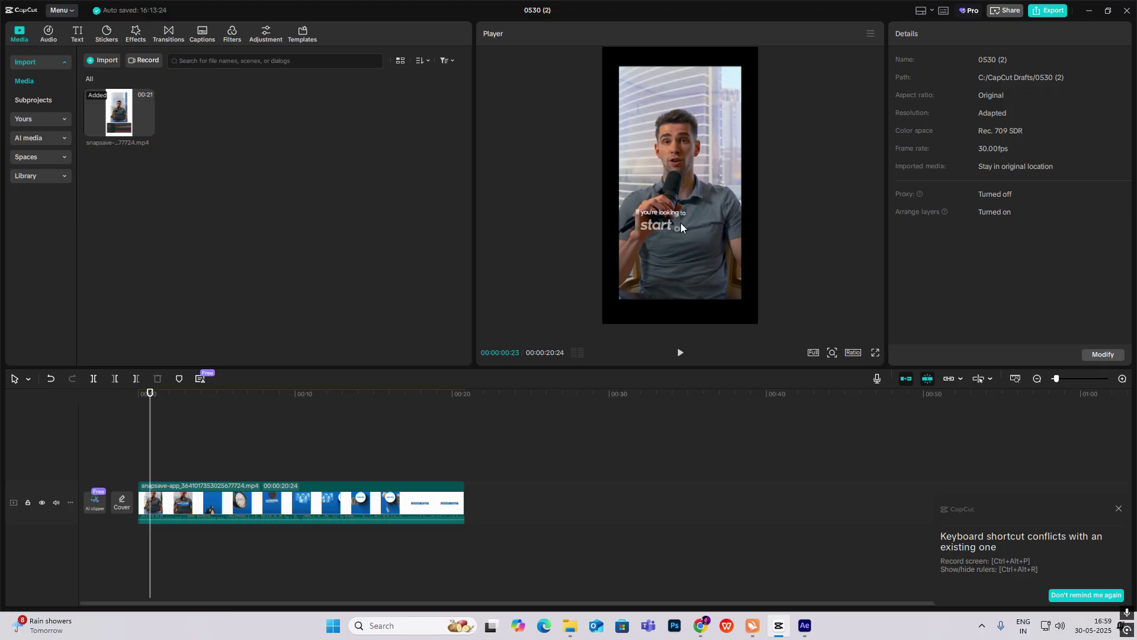
{"action": "left_click_drag", "start_coordinate": [148, 454], "coordinate": [174, 458]}
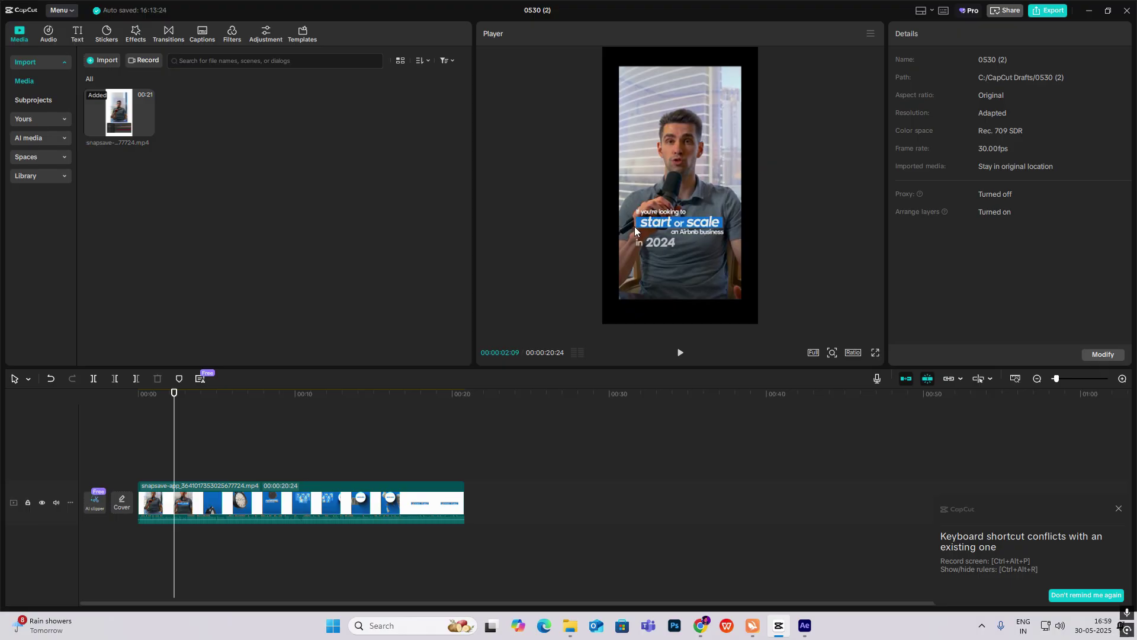
{"action": "key", "text": "alt+Tab"}
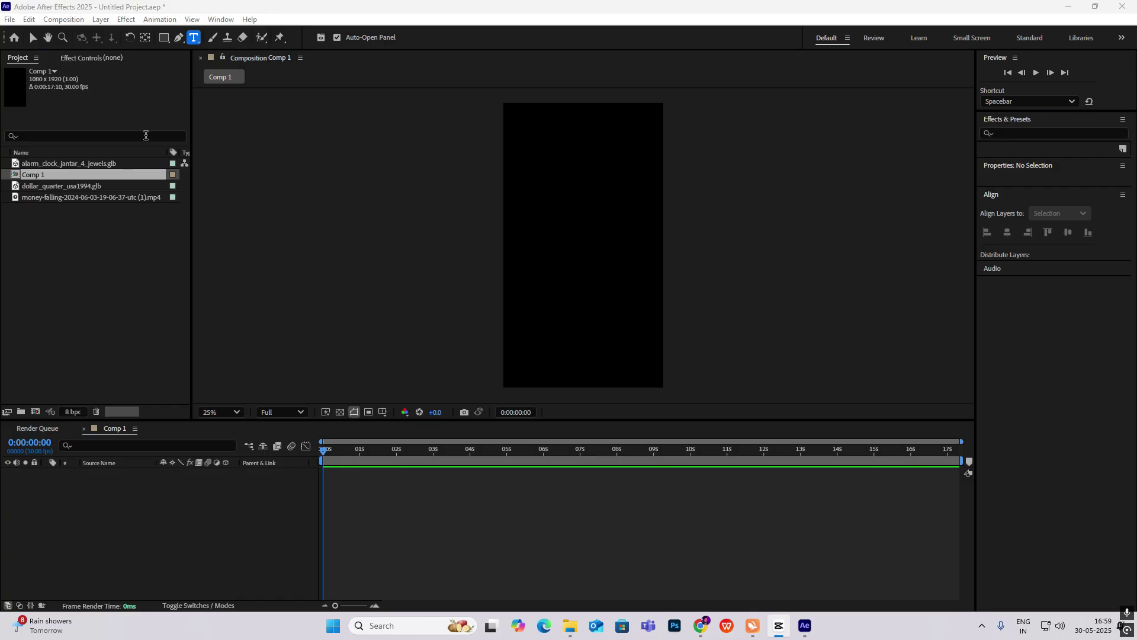
Create a text layer in Comp 1 reading "start or scale"
{"action": "right_click", "coordinate": [170, 498]}
{"action": "mouse_move", "coordinate": [203, 358]}
{"action": "left_click", "coordinate": [360, 371]}
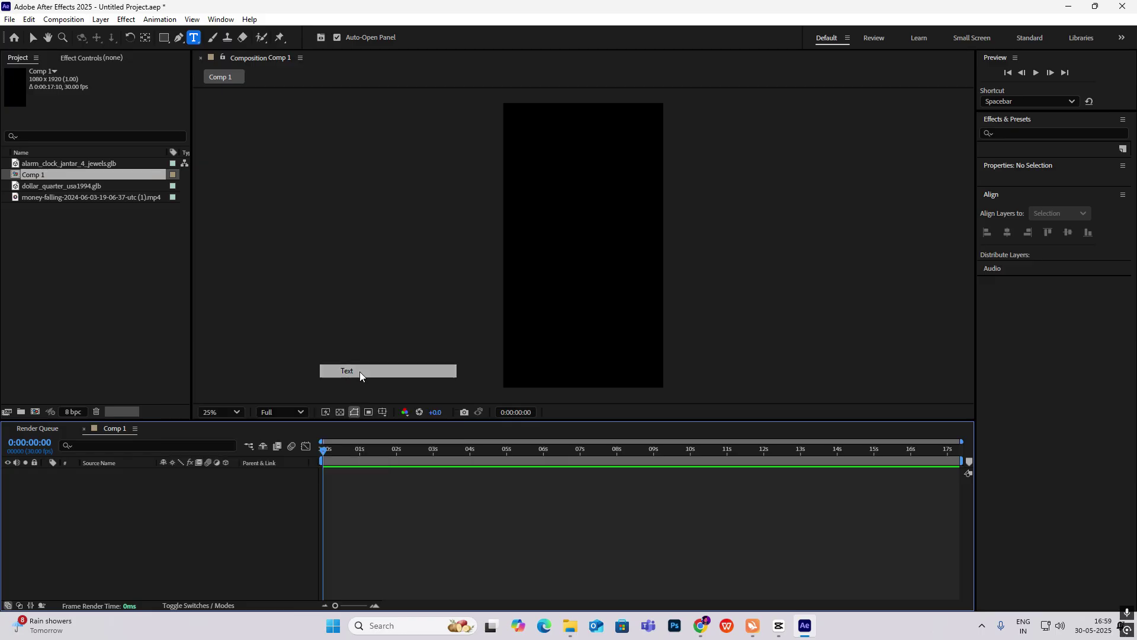
{"action": "type", "text": "start or scale"}
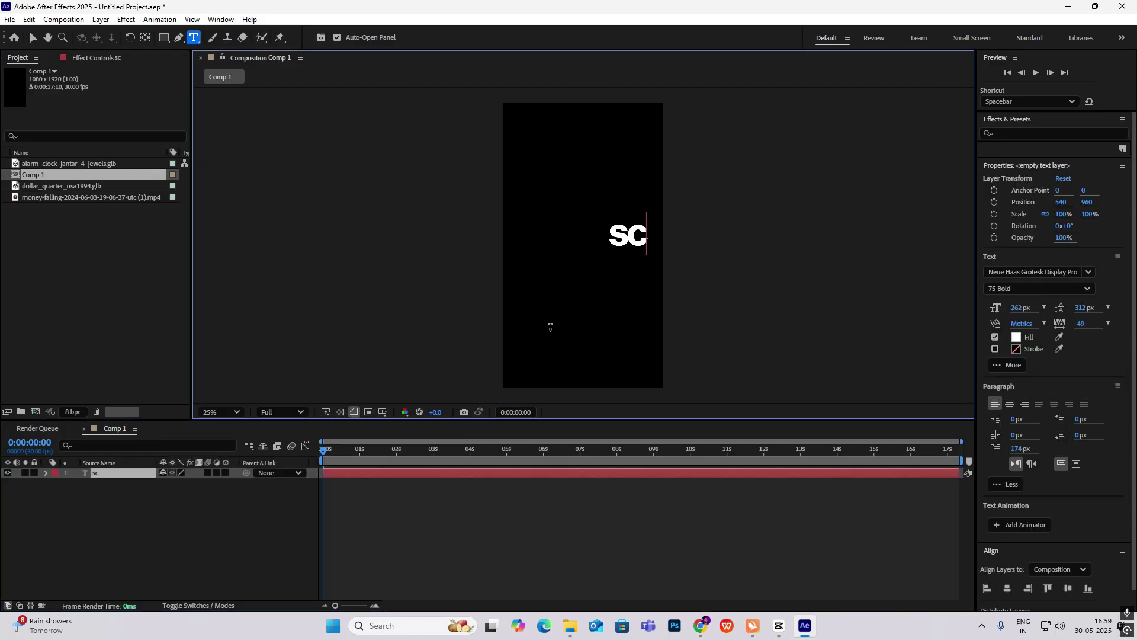
Centre the text layer's anchor point, scale it to 54%, and place it just above the middle of the frame
{"action": "left_click", "coordinate": [33, 37]}
{"action": "left_click_drag", "start_coordinate": [631, 235], "coordinate": [522, 242]}
{"action": "key", "text": "ctrl+alt+Home"}
{"action": "key", "text": "s"}
{"action": "left_click_drag", "start_coordinate": [175, 483], "coordinate": [149, 482]}
{"action": "left_click", "coordinate": [604, 249]}
{"action": "left_click_drag", "start_coordinate": [599, 240], "coordinate": [589, 241]}
{"action": "left_click", "coordinate": [630, 229]}
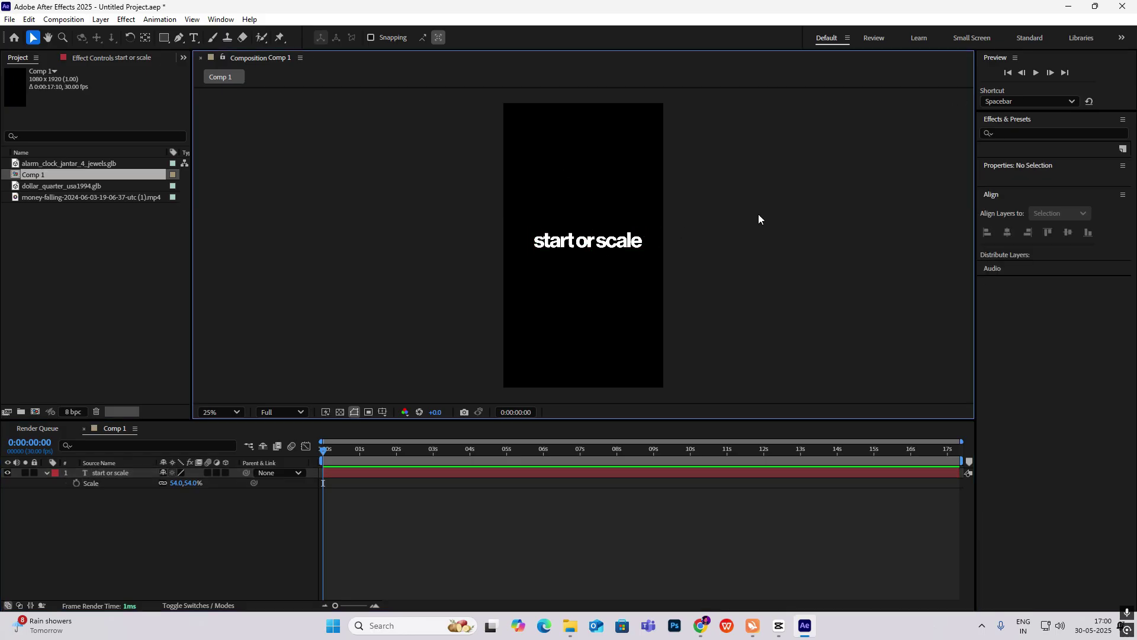
Add an Opacity text animator to the "start or scale" layer and set its opacity to 0%
{"action": "left_click", "coordinate": [47, 473]}
{"action": "left_click", "coordinate": [46, 474]}
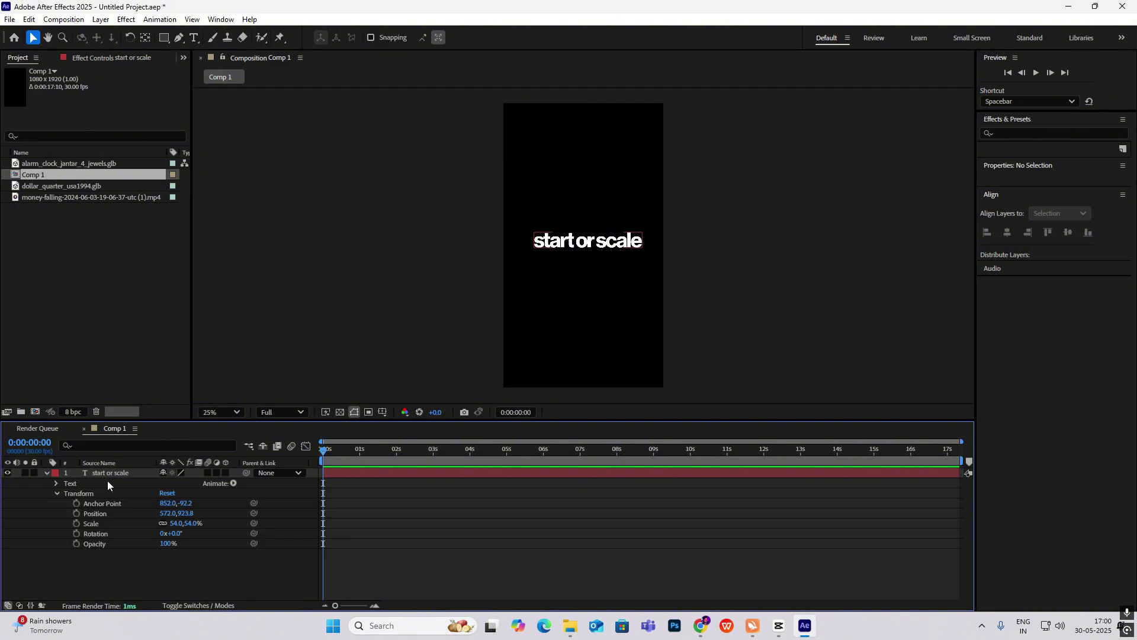
{"action": "left_click", "coordinate": [233, 483]}
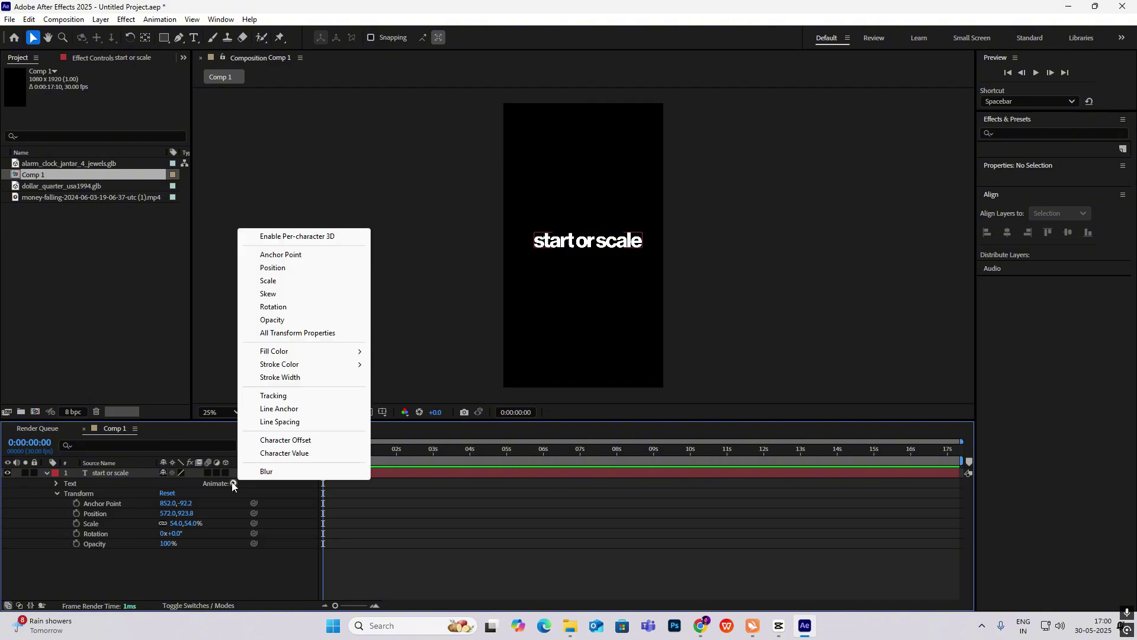
{"action": "left_click", "coordinate": [273, 320]}
{"action": "scroll", "coordinate": [193, 548], "scroll_direction": "down", "scroll_amount": 1}
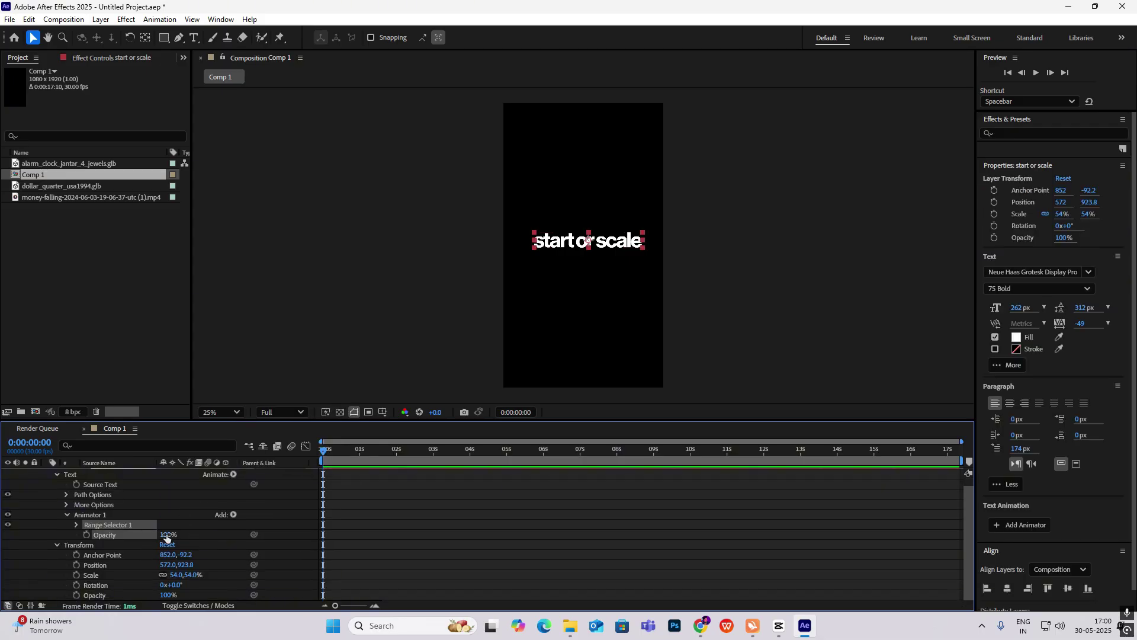
{"action": "left_click_drag", "start_coordinate": [168, 535], "coordinate": [61, 534]}
{"action": "left_click_drag", "start_coordinate": [162, 534], "coordinate": [132, 536]}
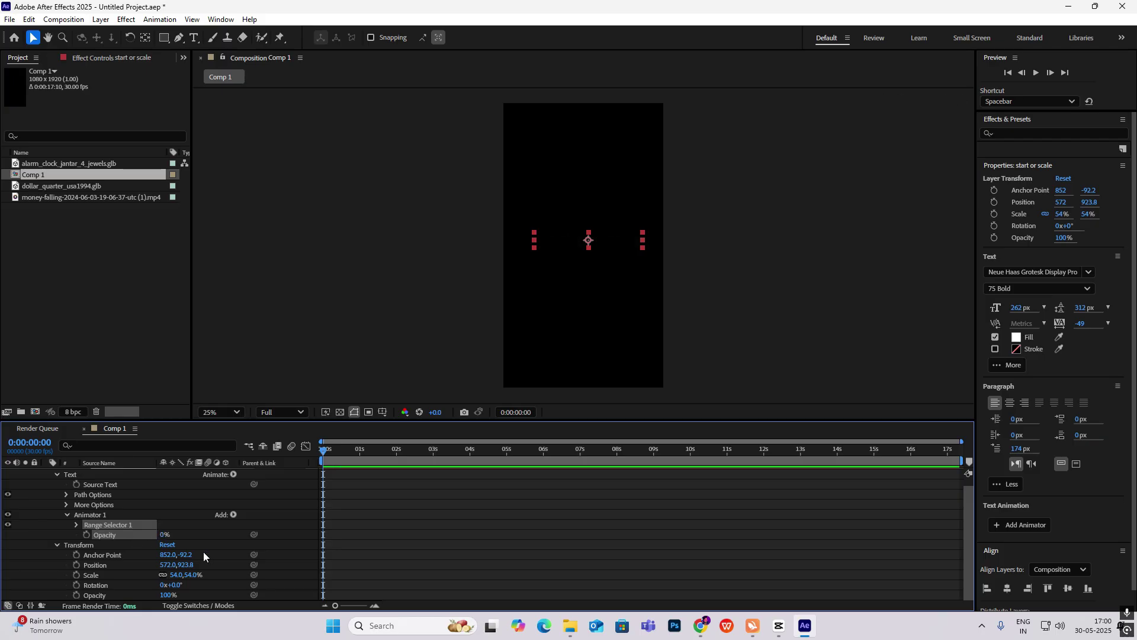
Keyframe Range Selector 1's Offset from 0% at 0:00:00:00 to 100% at 0:00:01:13 and preview the reveal
{"action": "left_click", "coordinate": [76, 525]}
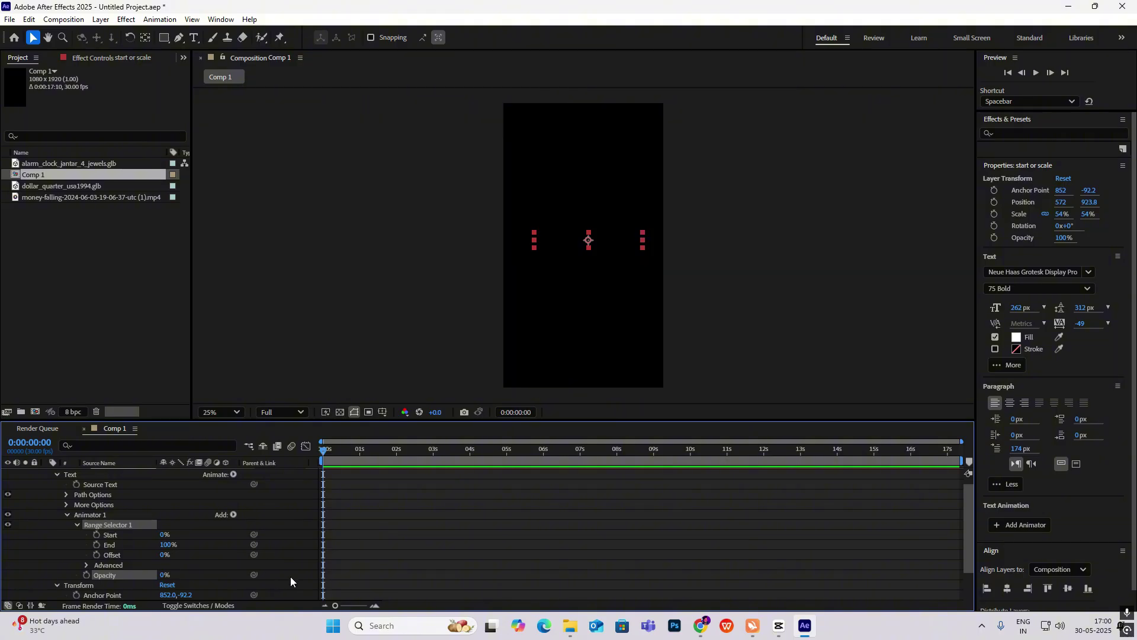
{"action": "left_click", "coordinate": [97, 554]}
{"action": "left_click_drag", "start_coordinate": [328, 451], "coordinate": [378, 461]}
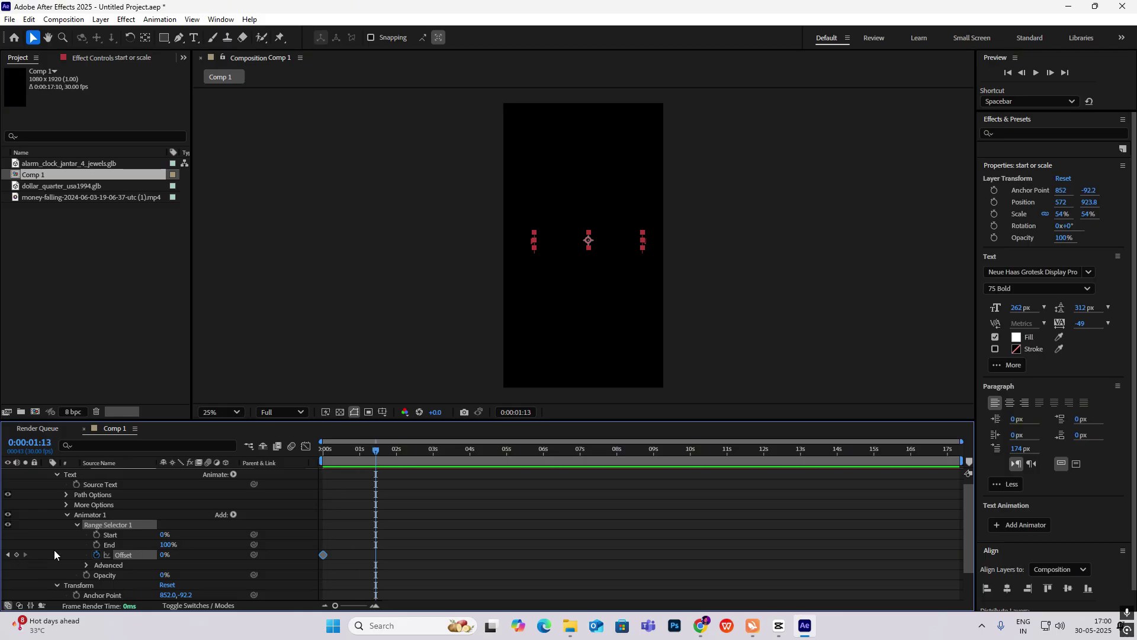
{"action": "left_click", "coordinate": [16, 554]}
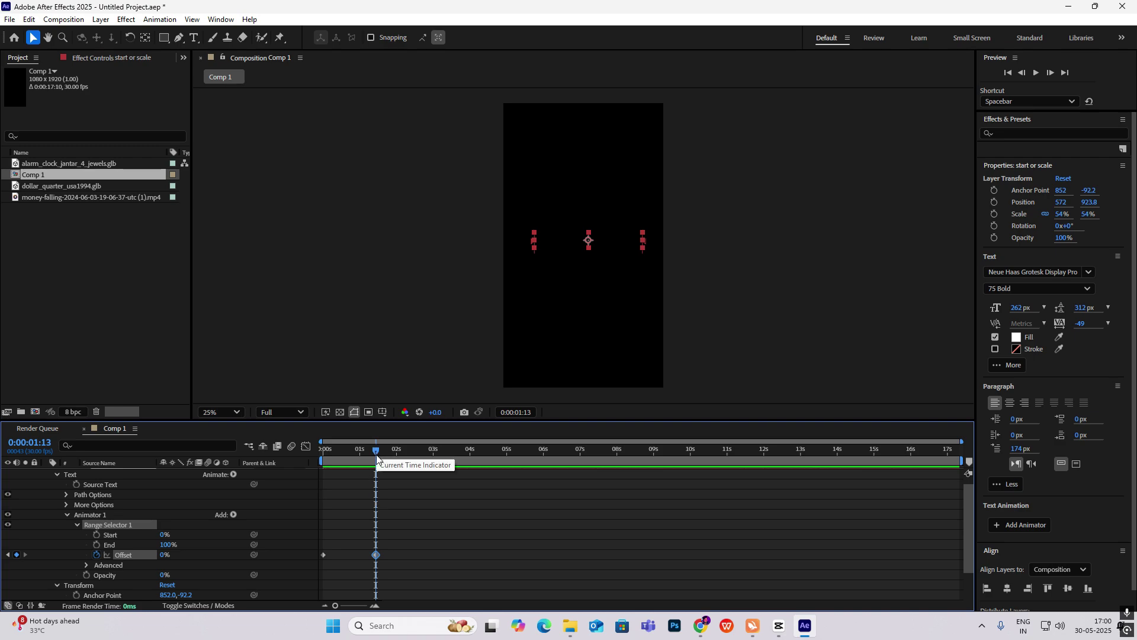
{"action": "left_click_drag", "start_coordinate": [164, 556], "coordinate": [313, 554]}
{"action": "left_click_drag", "start_coordinate": [377, 455], "coordinate": [317, 462]}
{"action": "key", "text": "space"}
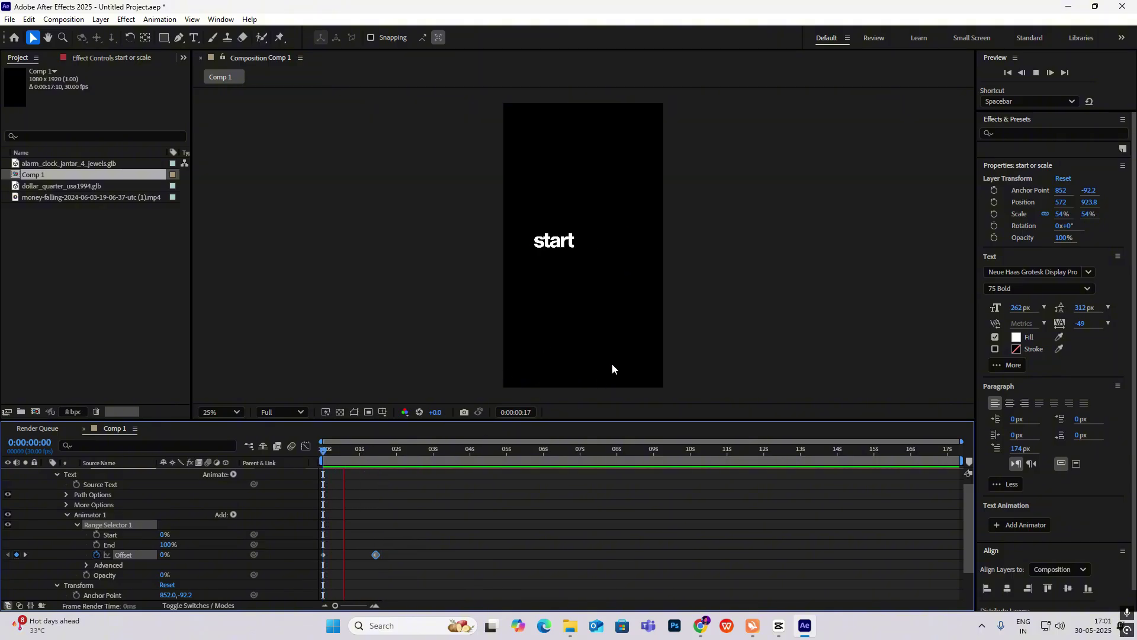
{"action": "key", "text": "space"}
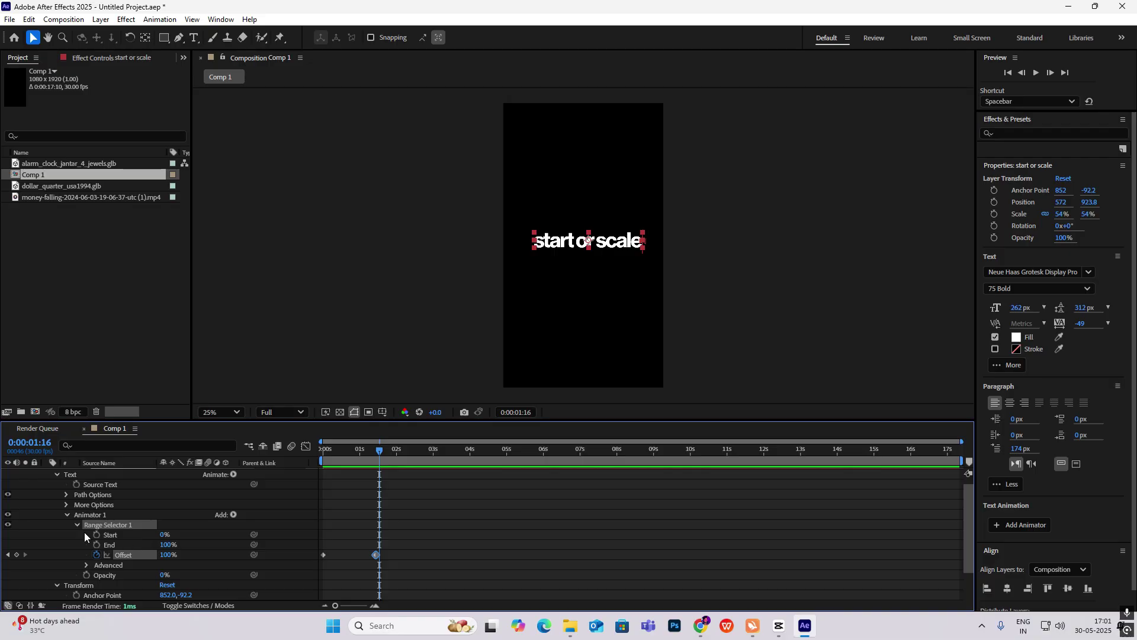
Set the range selector's advanced Based On option to Words and preview the word-by-word reveal
{"action": "left_click", "coordinate": [85, 564]}
{"action": "scroll", "coordinate": [167, 554], "scroll_direction": "down", "scroll_amount": 4}
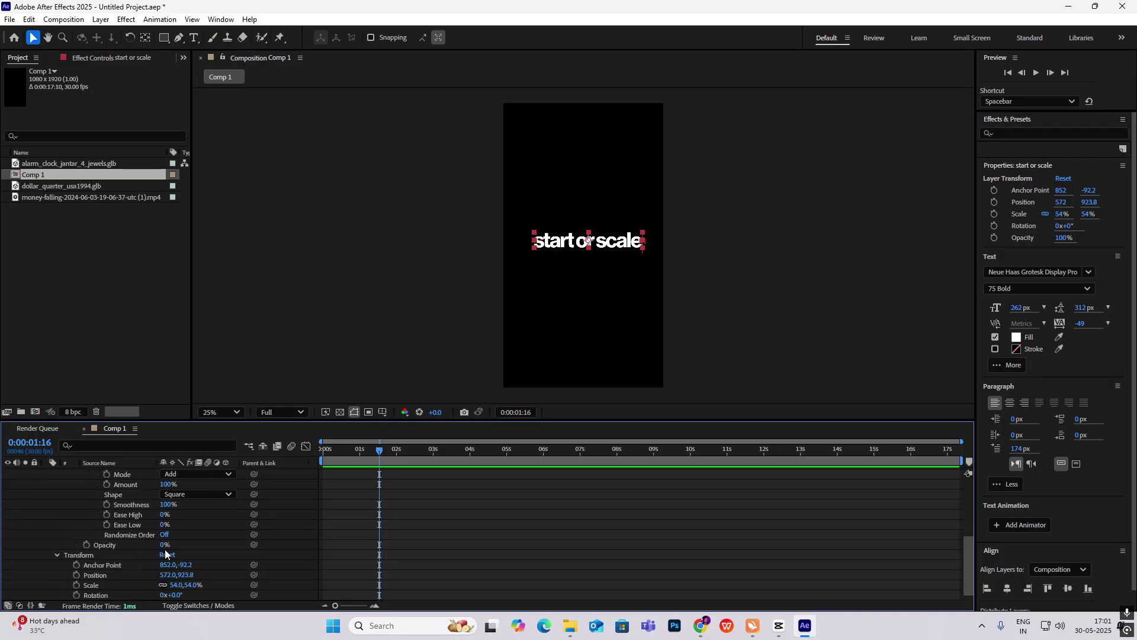
{"action": "scroll", "coordinate": [163, 549], "scroll_direction": "up", "scroll_amount": 2}
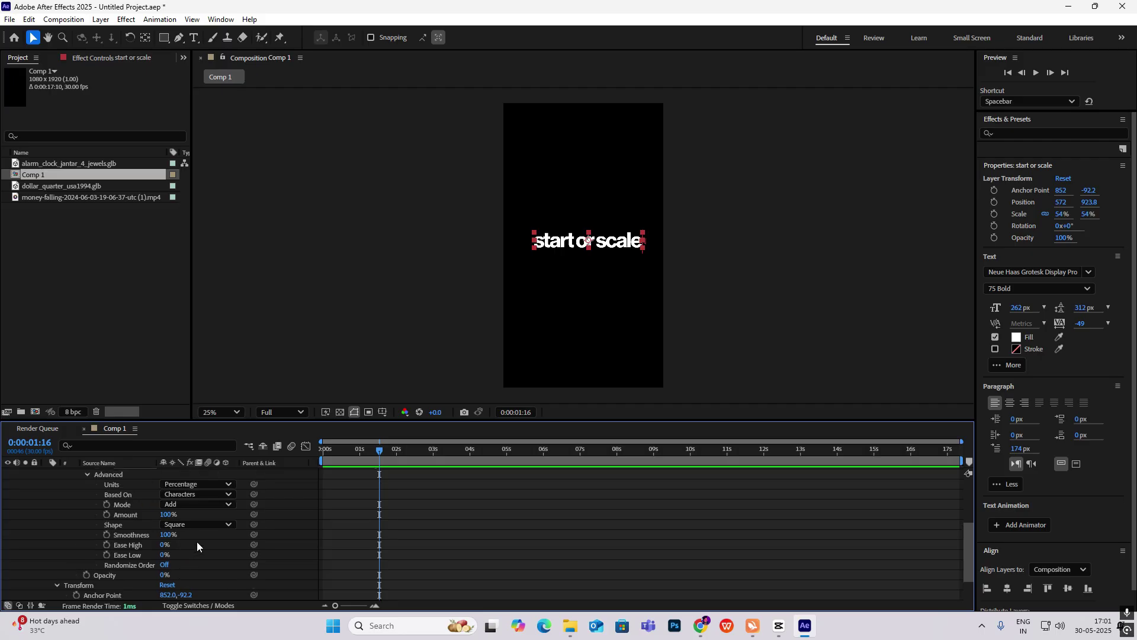
{"action": "left_click", "coordinate": [188, 495]}
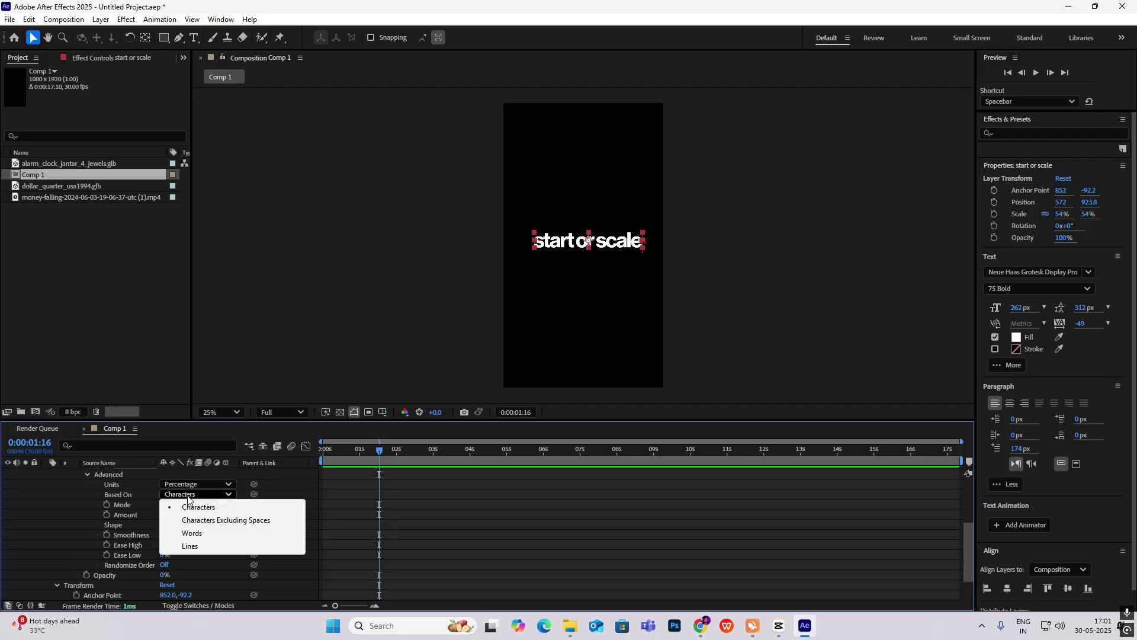
{"action": "left_click", "coordinate": [192, 533]}
{"action": "key", "text": "Home"}
{"action": "key", "text": "space"}
{"action": "key", "text": "space"}
{"action": "key", "text": "Home"}
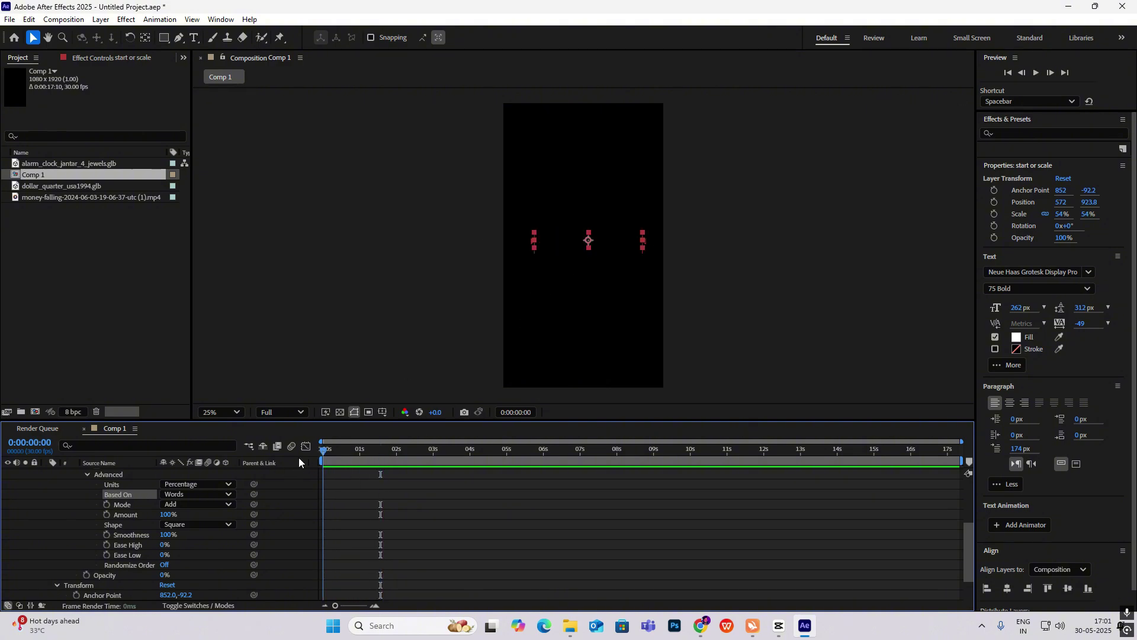
{"action": "key", "text": "space"}
{"action": "key", "text": "space"}
{"action": "key", "text": "Home"}
{"action": "left_click", "coordinate": [200, 487]}
{"action": "left_click", "coordinate": [154, 503]}
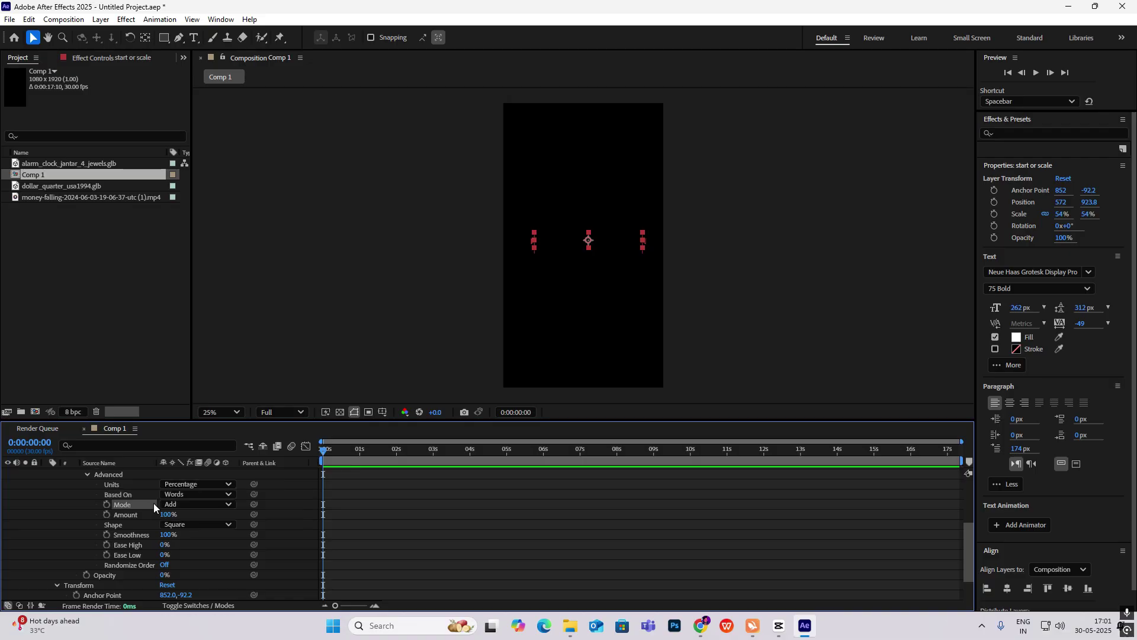
{"action": "left_click", "coordinate": [195, 495]}
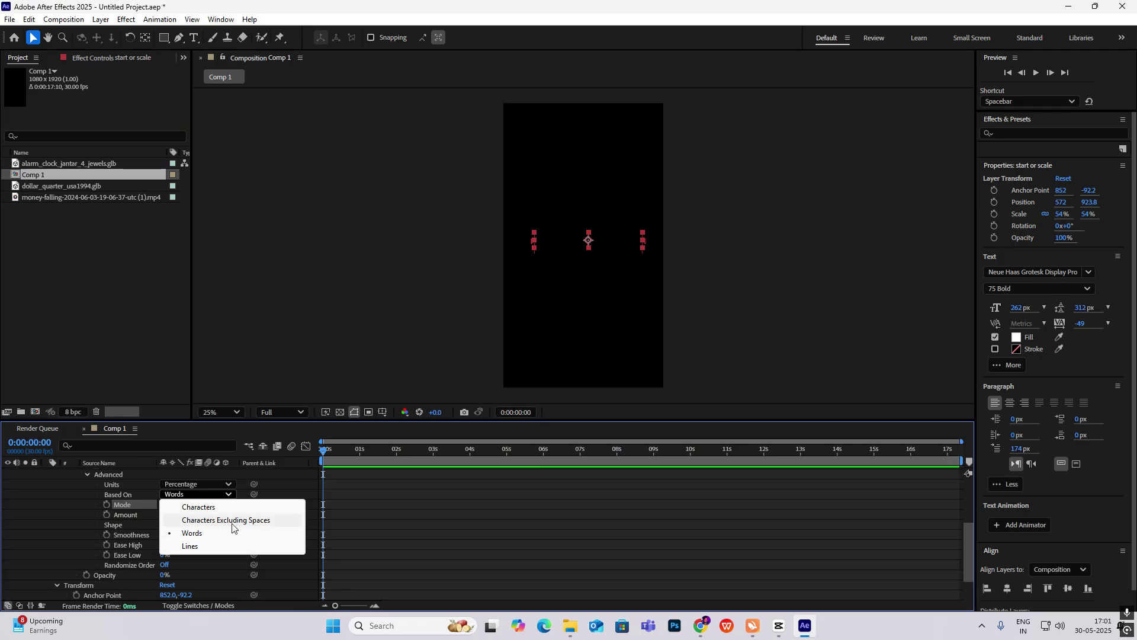
{"action": "left_click", "coordinate": [656, 248]}
Add a Position property to Animator 1 on the text layer
{"action": "left_click_drag", "start_coordinate": [324, 456], "coordinate": [375, 469]}
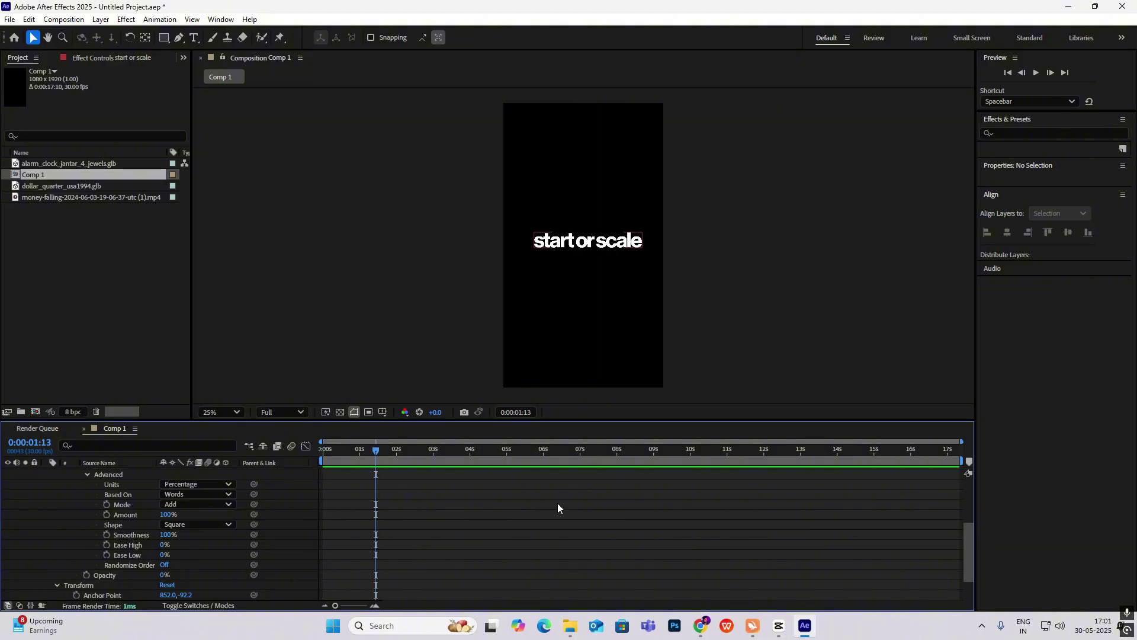
{"action": "left_click", "coordinate": [559, 259]}
{"action": "scroll", "coordinate": [179, 552], "scroll_direction": "up", "scroll_amount": 5}
{"action": "left_click", "coordinate": [66, 512]}
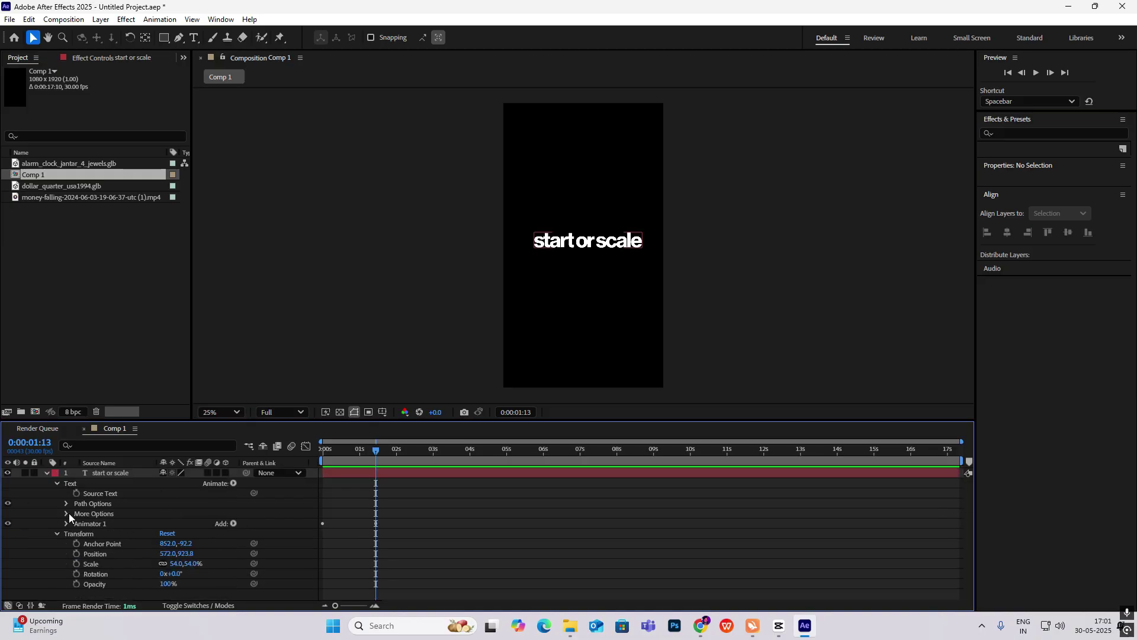
{"action": "left_click", "coordinate": [234, 523]}
{"action": "mouse_move", "coordinate": [276, 532]}
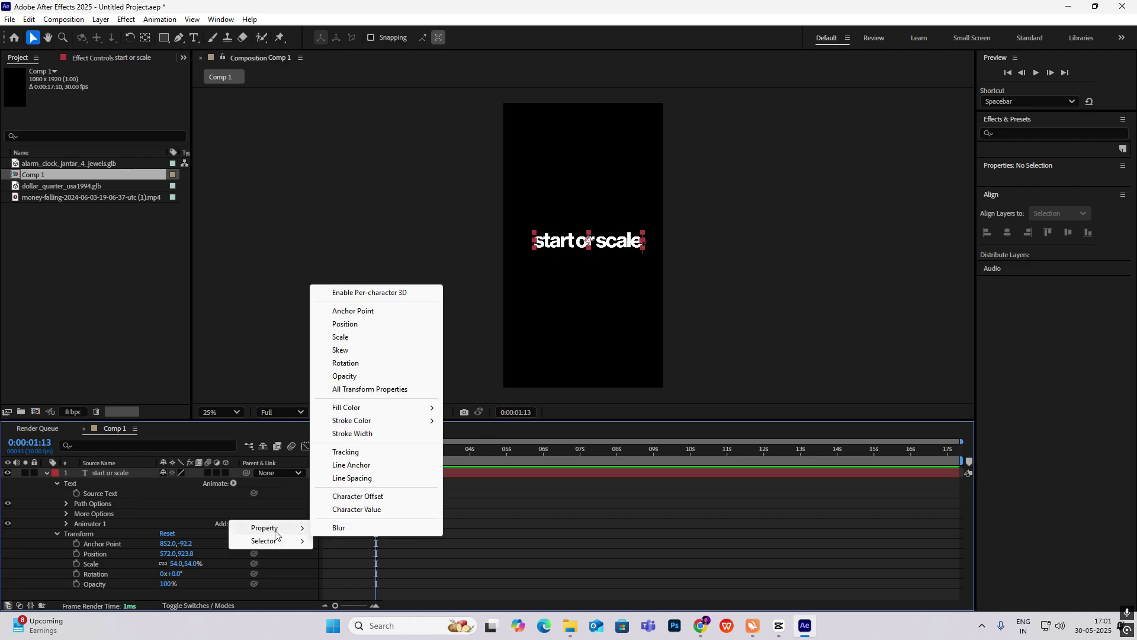
{"action": "left_click", "coordinate": [354, 324]}
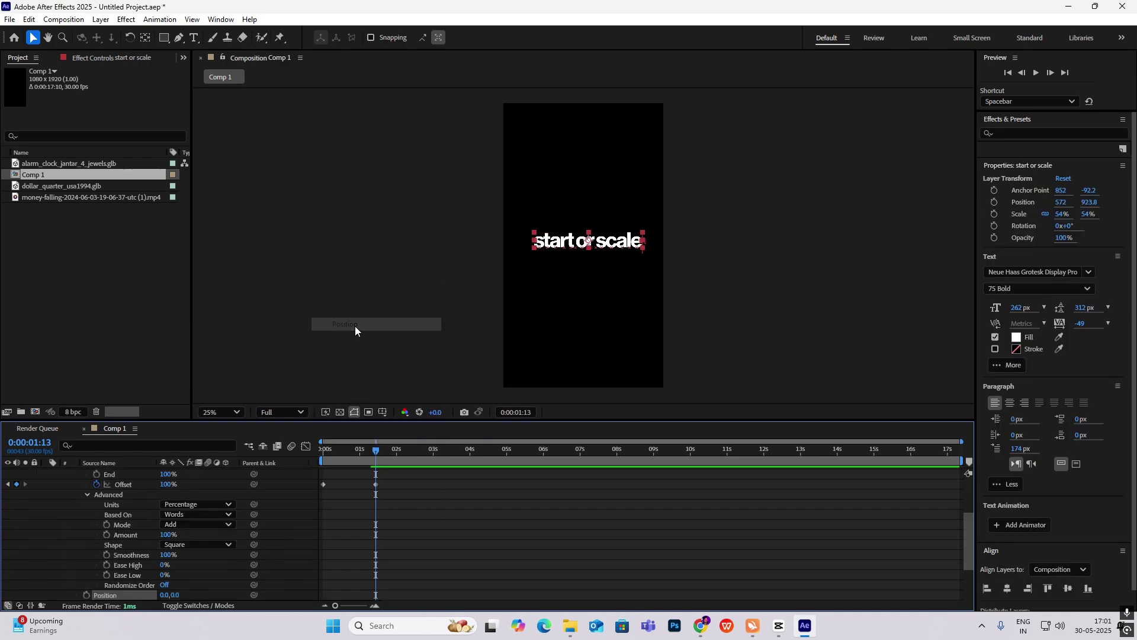
Set the animator's Position to 0, 61 and preview the words rising into place
{"action": "left_click_drag", "start_coordinate": [377, 448], "coordinate": [238, 468]}
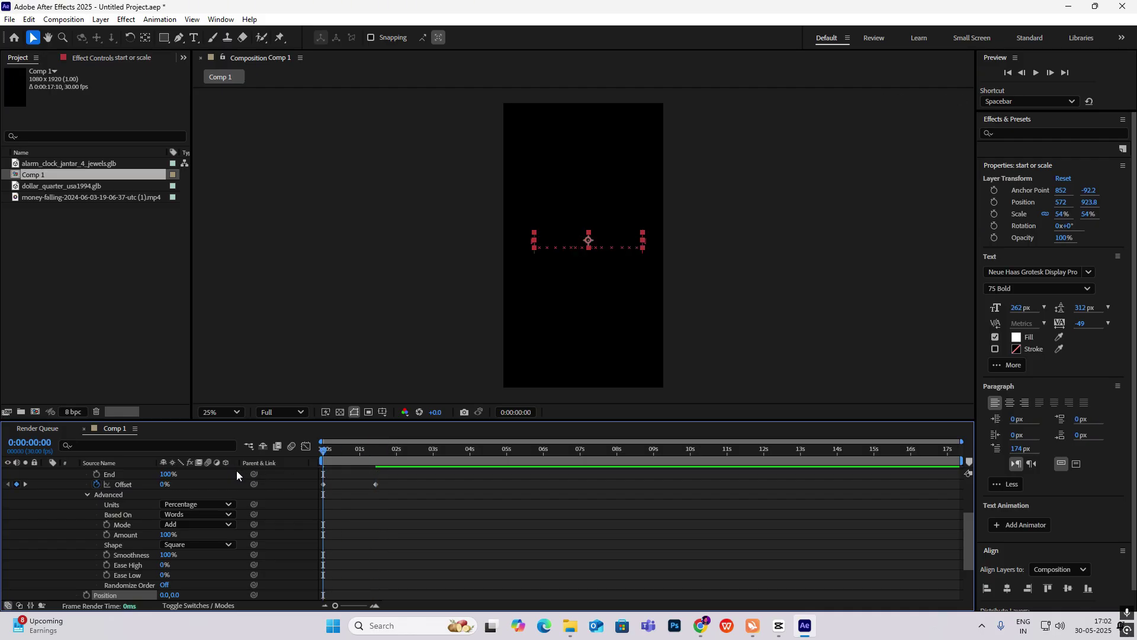
{"action": "scroll", "coordinate": [225, 576], "scroll_direction": "down", "scroll_amount": 3}
{"action": "left_click_drag", "start_coordinate": [176, 534], "coordinate": [213, 533]}
{"action": "key", "text": "space"}
{"action": "key", "text": "space"}
{"action": "left_click_drag", "start_coordinate": [393, 449], "coordinate": [261, 451]}
{"action": "key", "text": "space"}
{"action": "key", "text": "space"}
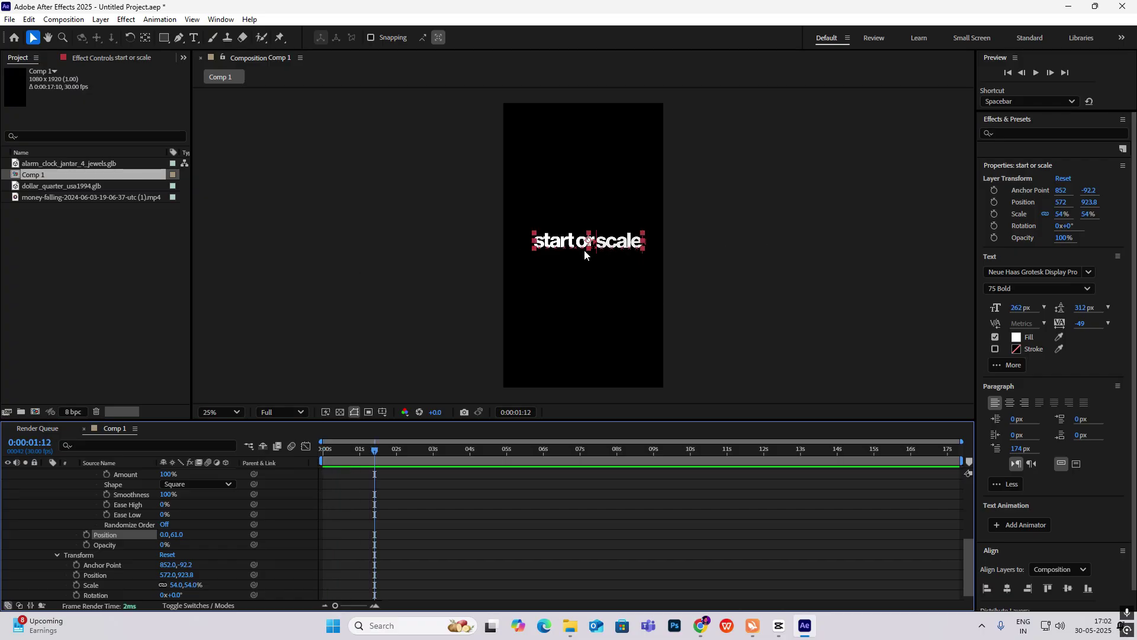
Apply Easy Ease to both Offset keyframes and reshape their speed graph for a fast start and a long, slow finish
{"action": "scroll", "coordinate": [367, 506], "scroll_direction": "up", "scroll_amount": 5}
{"action": "left_click_drag", "start_coordinate": [436, 543], "coordinate": [325, 580]}
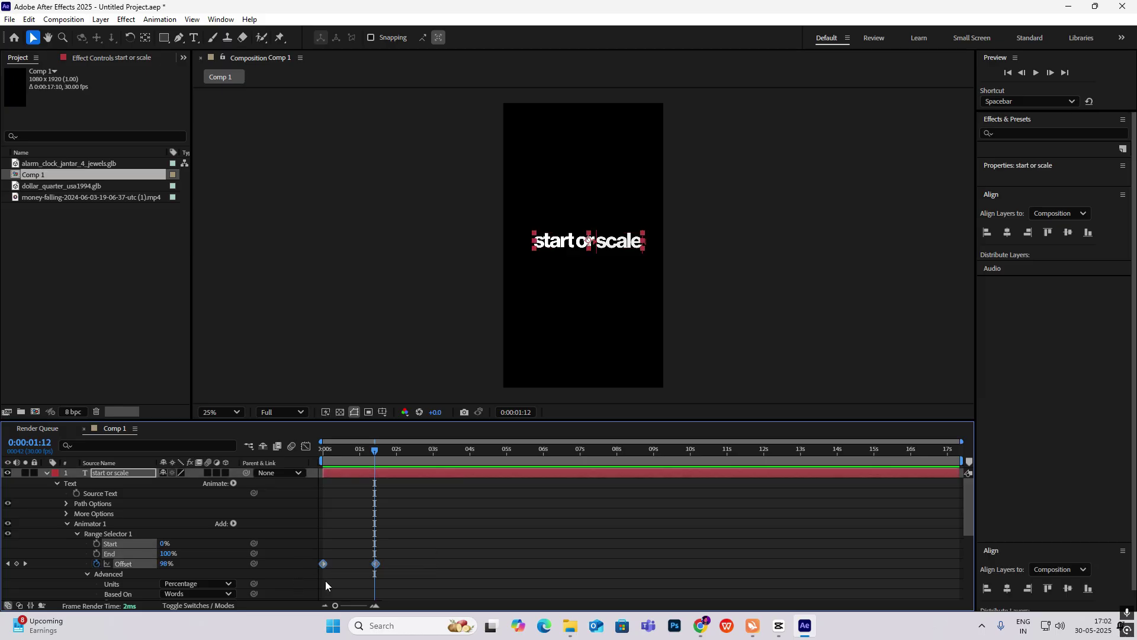
{"action": "key", "text": "F9"}
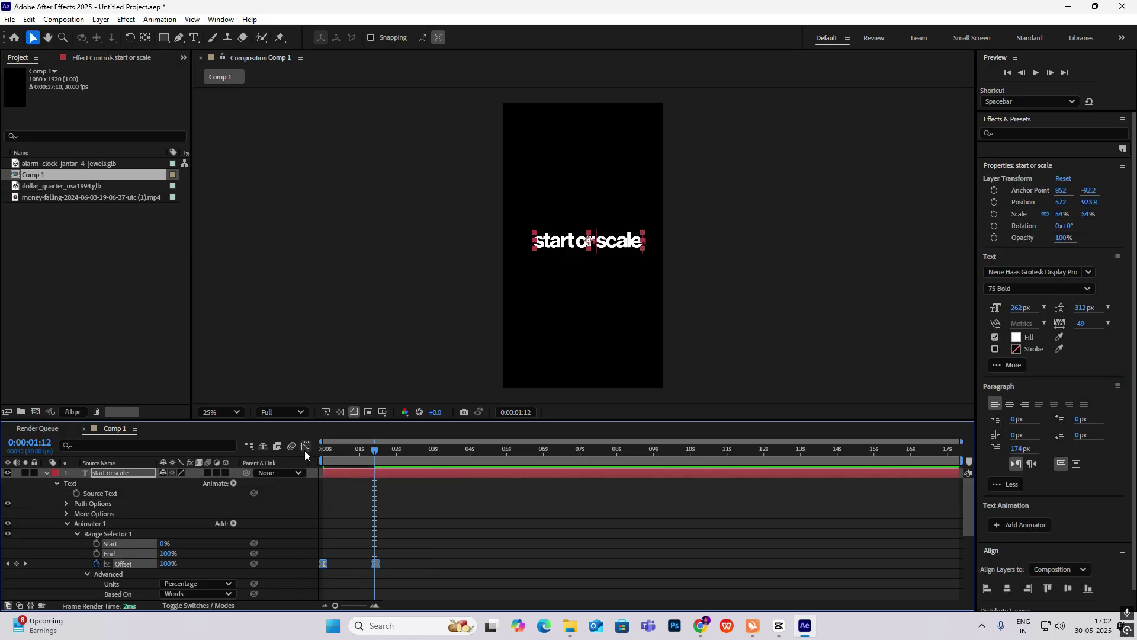
{"action": "left_click", "coordinate": [306, 446]}
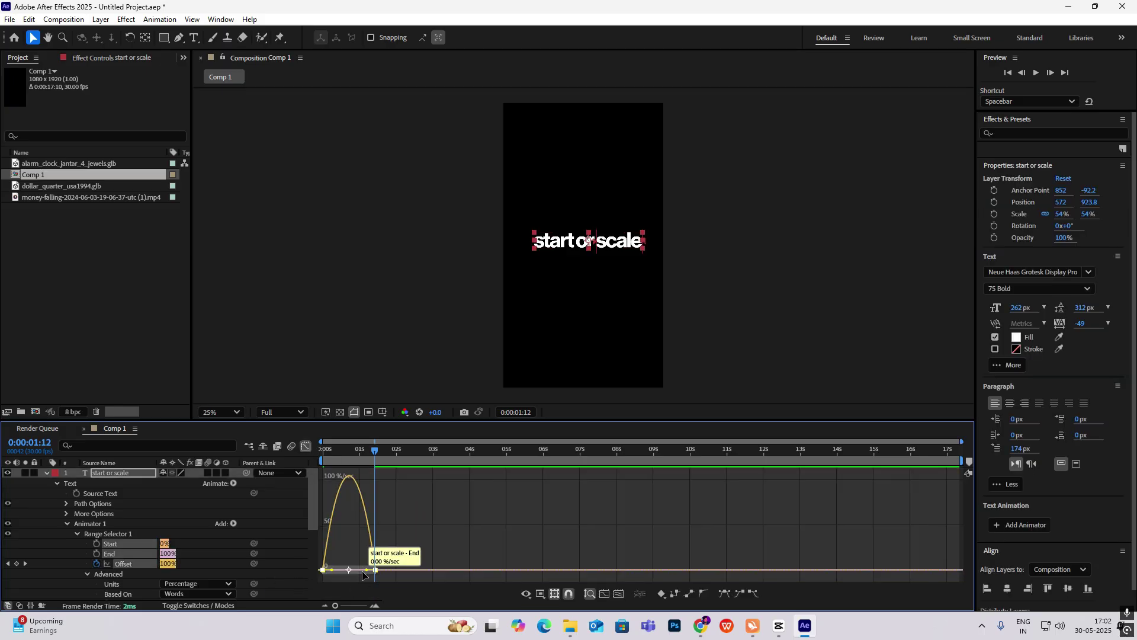
{"action": "left_click_drag", "start_coordinate": [366, 573], "coordinate": [355, 571]}
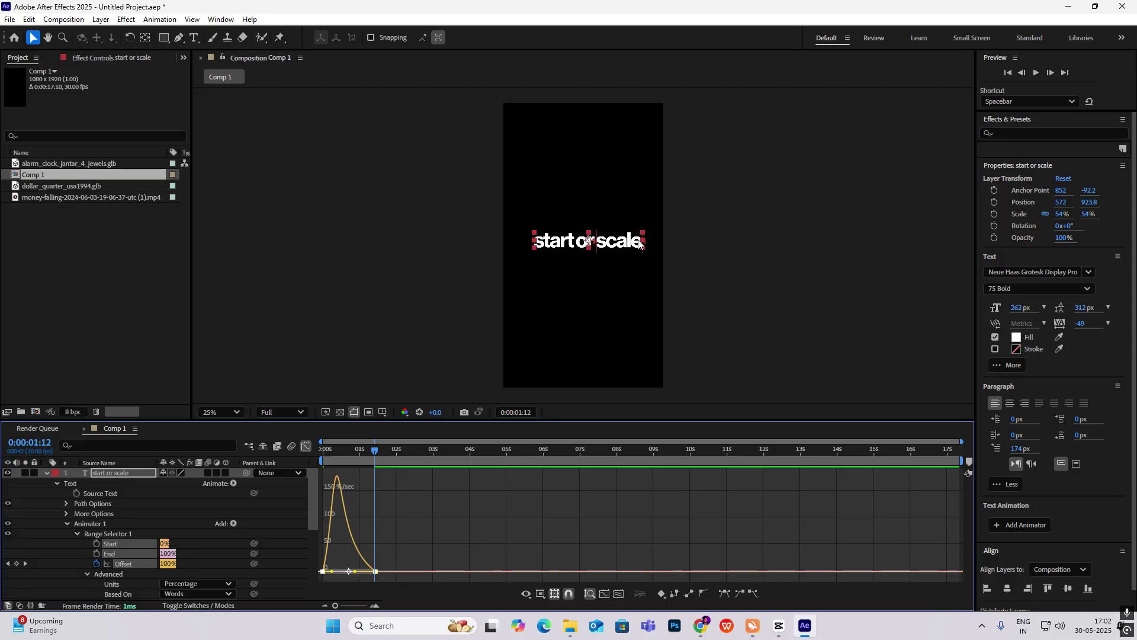
{"action": "left_click", "coordinate": [306, 446]}
Preview the eased text animation and compare it with the reference video in CapCut
{"action": "left_click", "coordinate": [327, 452]}
{"action": "key", "text": "space"}
{"action": "key", "text": "space"}
{"action": "left_click_drag", "start_coordinate": [383, 452], "coordinate": [249, 445]}
{"action": "left_click", "coordinate": [779, 625]}
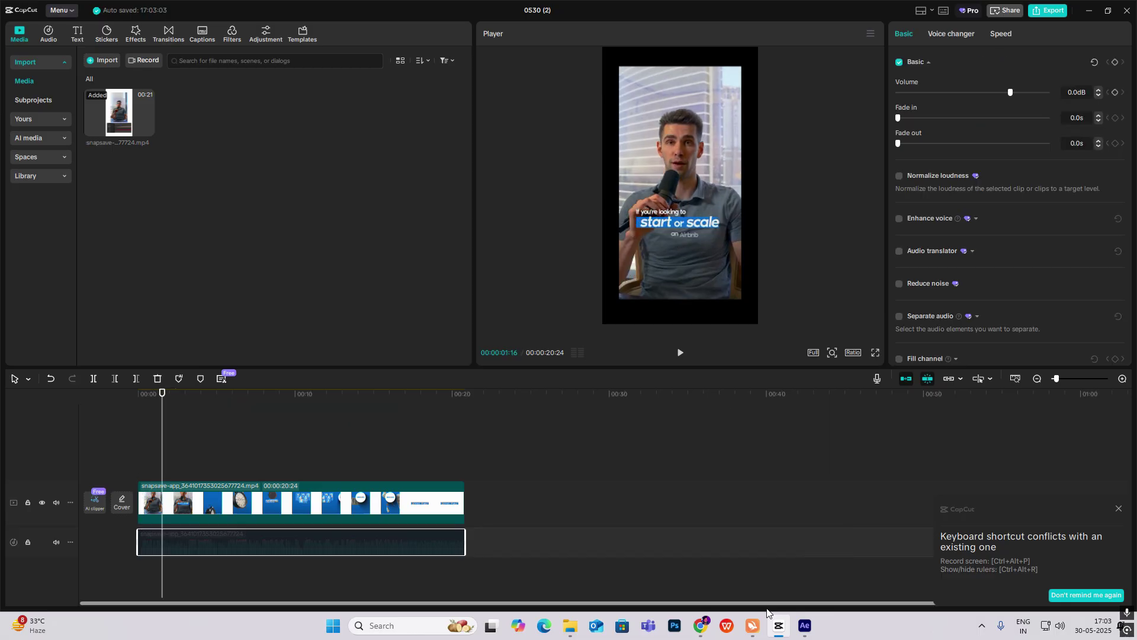
{"action": "left_click", "coordinate": [778, 625]}
{"action": "left_click_drag", "start_coordinate": [381, 450], "coordinate": [216, 470]}
{"action": "key", "text": "space"}
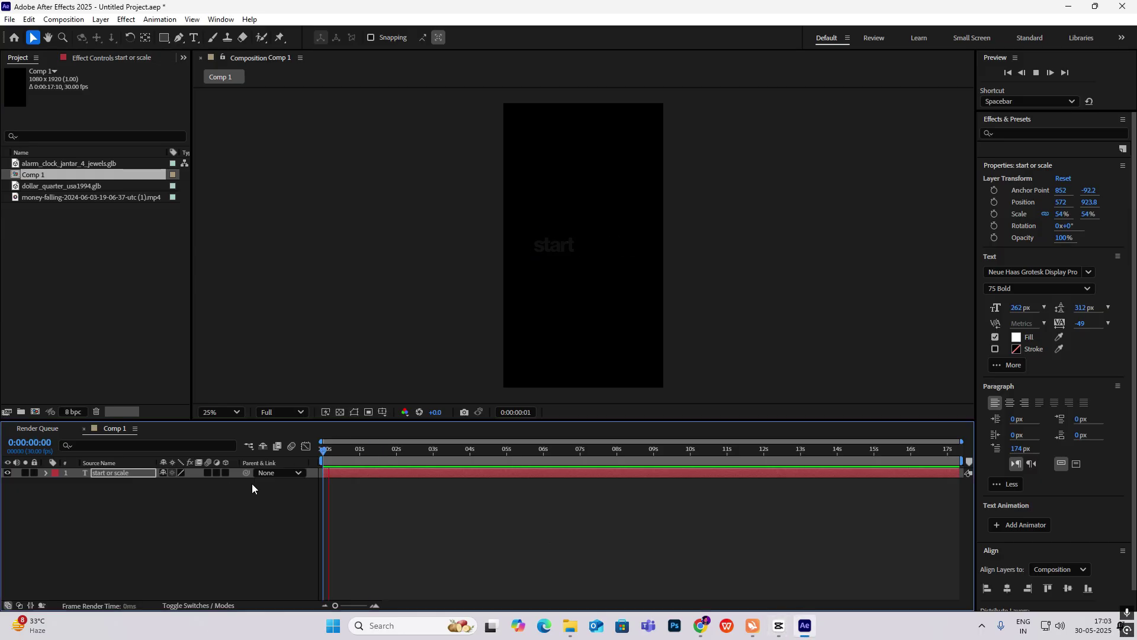
{"action": "key", "text": "space"}
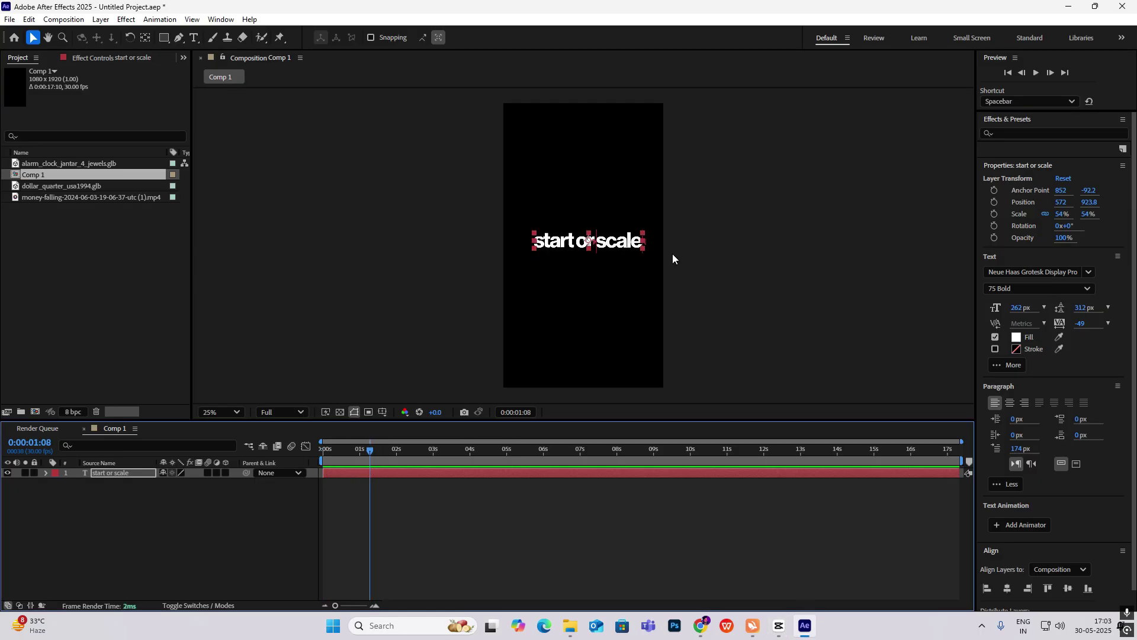
Set the Pen tool to no fill and a bright blue stroke colour, with no layer selected
{"action": "left_click", "coordinate": [765, 294]}
{"action": "left_click", "coordinate": [178, 38]}
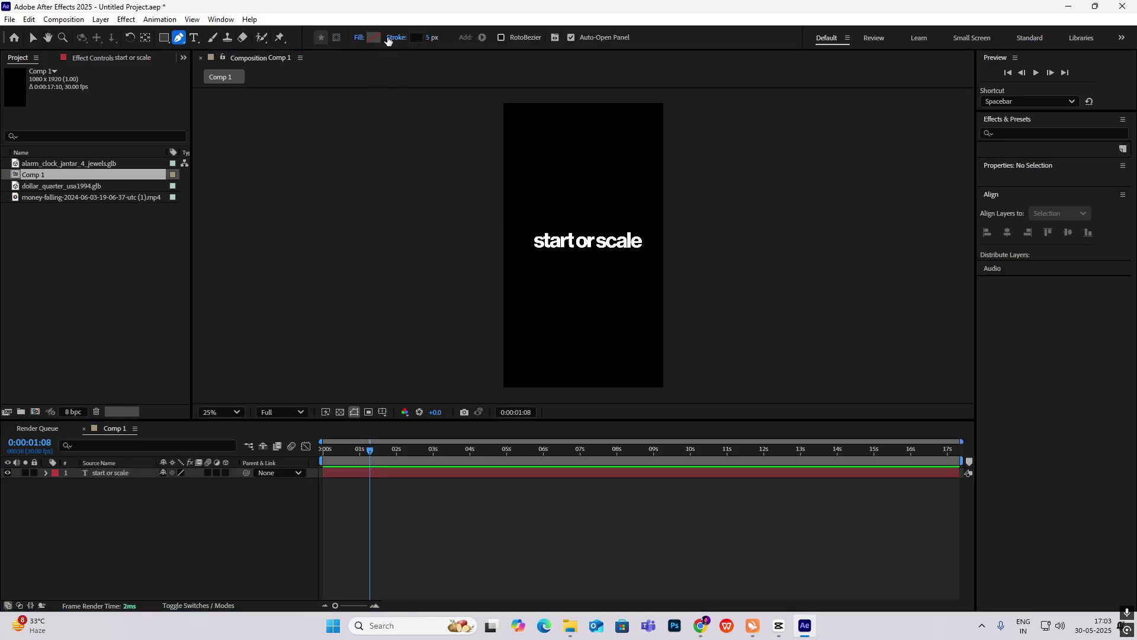
{"action": "left_click", "coordinate": [359, 37]}
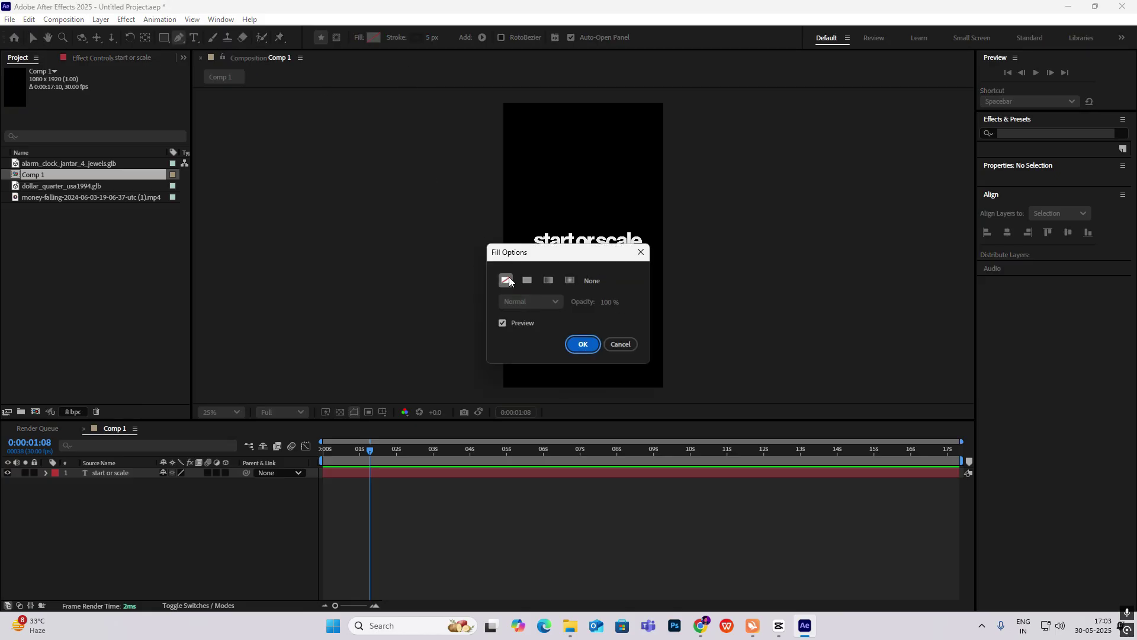
{"action": "left_click", "coordinate": [588, 349]}
{"action": "left_click", "coordinate": [413, 37]}
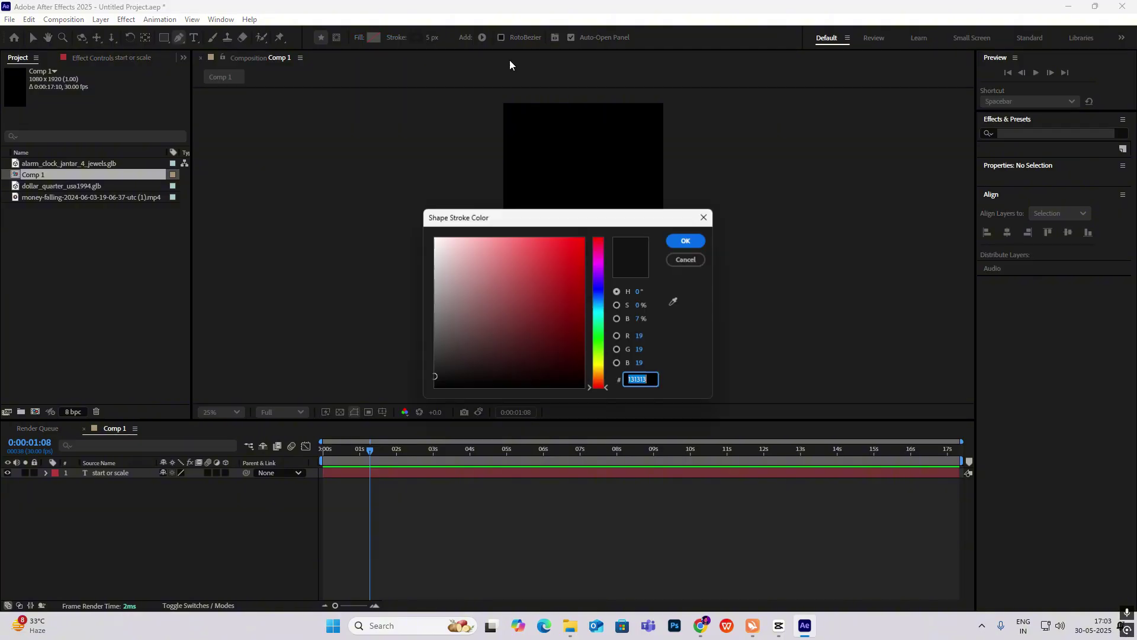
{"action": "left_click_drag", "start_coordinate": [597, 317], "coordinate": [616, 301]}
{"action": "left_click_drag", "start_coordinate": [564, 265], "coordinate": [775, 198]}
{"action": "key", "text": "Return"}
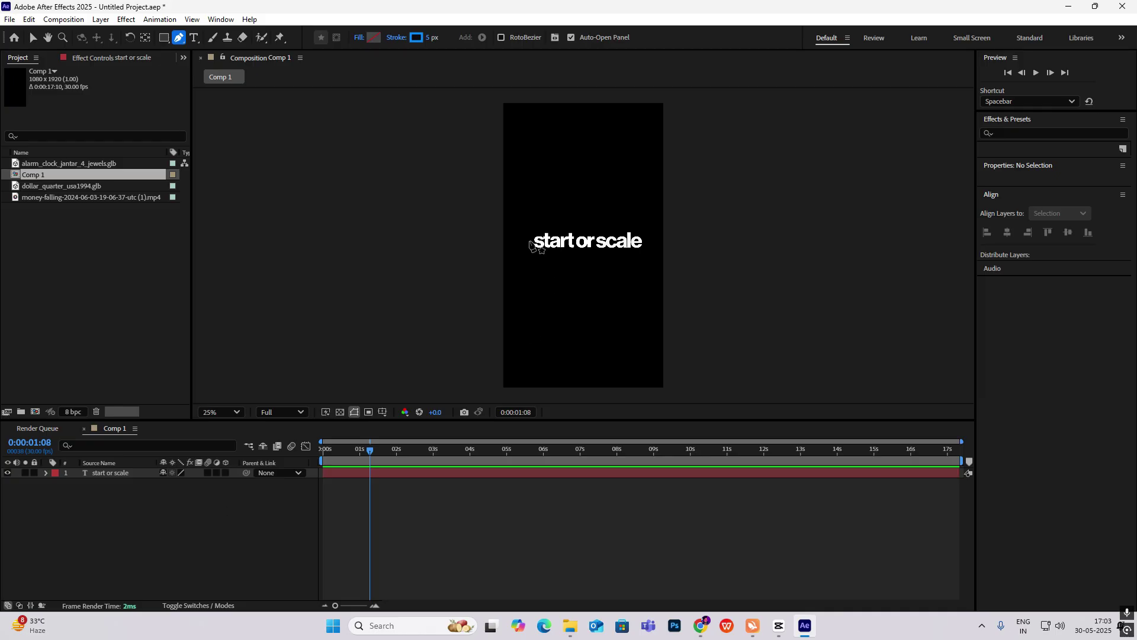
Draw a horizontal line through the "start or scale" text and widen its stroke to 117 px
{"action": "left_click", "coordinate": [529, 240]}
{"action": "left_click", "coordinate": [647, 240]}
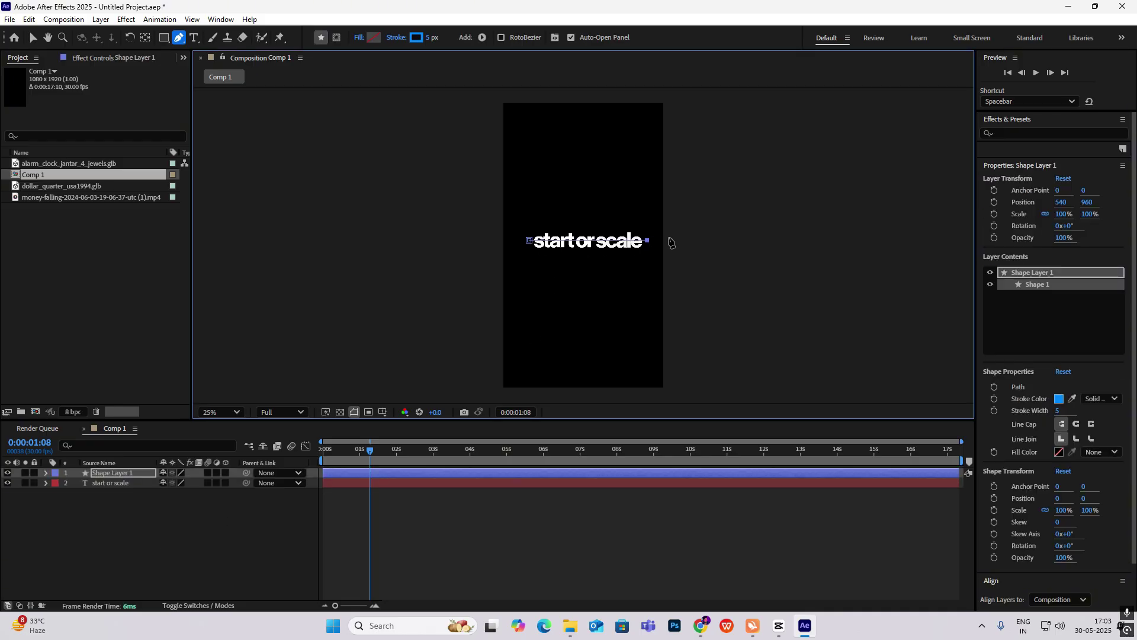
{"action": "left_click_drag", "start_coordinate": [427, 38], "coordinate": [507, 51]}
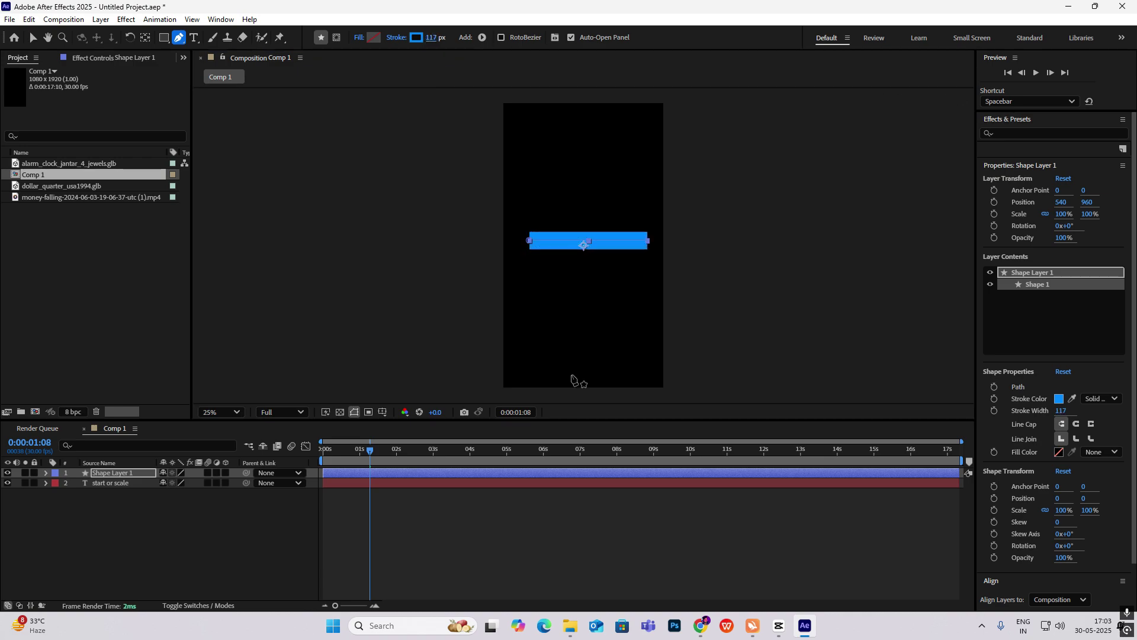
Check the reference video in CapCut and move Shape Layer 1 below the "start or scale" text layer
{"action": "left_click", "coordinate": [779, 626]}
{"action": "left_click", "coordinate": [781, 628]}
{"action": "left_click_drag", "start_coordinate": [110, 472], "coordinate": [116, 502]}
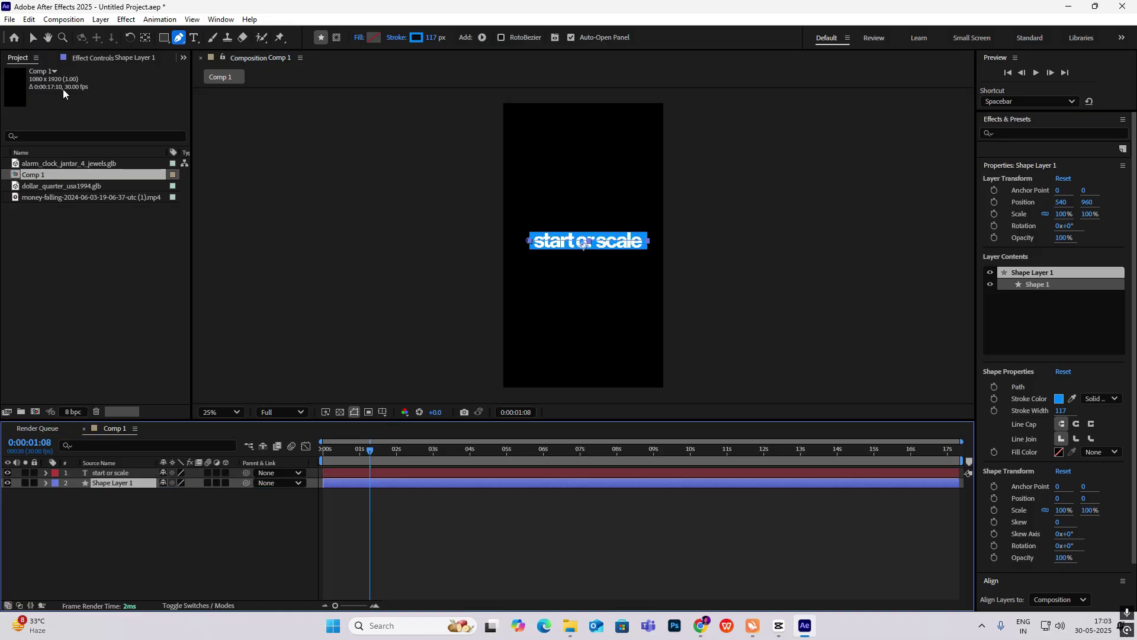
{"action": "left_click", "coordinate": [33, 38]}
{"action": "key", "text": "F2"}
Add Trim Paths to Shape Layer 1 with the current time at the start of the composition
{"action": "left_click_drag", "start_coordinate": [388, 452], "coordinate": [273, 456]}
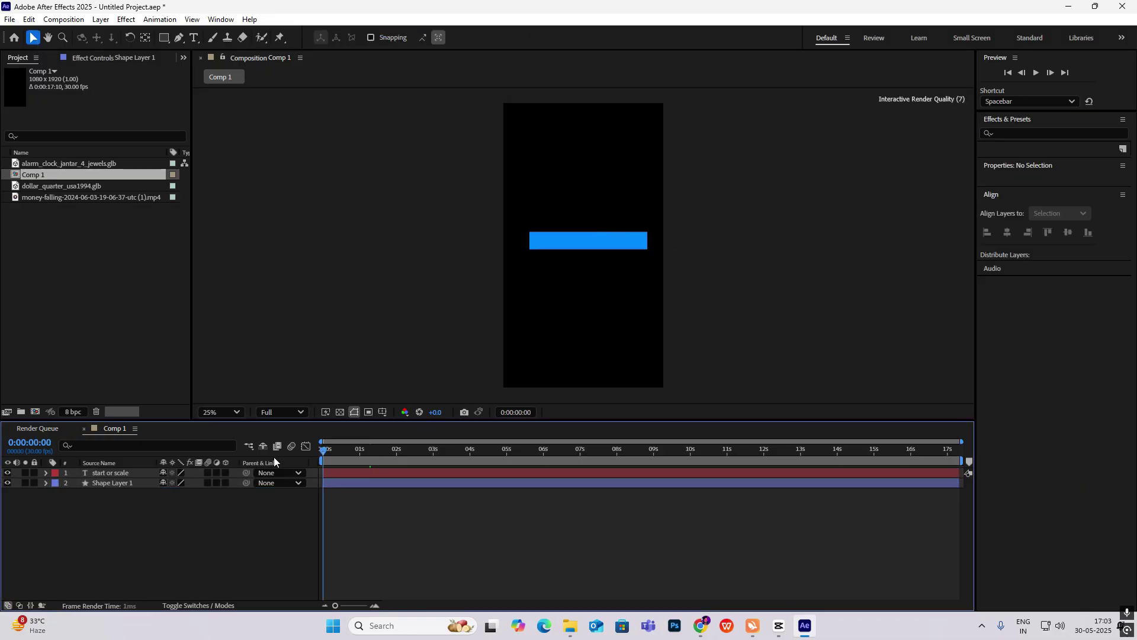
{"action": "left_click", "coordinate": [122, 482]}
{"action": "left_click", "coordinate": [118, 472]}
{"action": "key", "text": "ctrl+Down"}
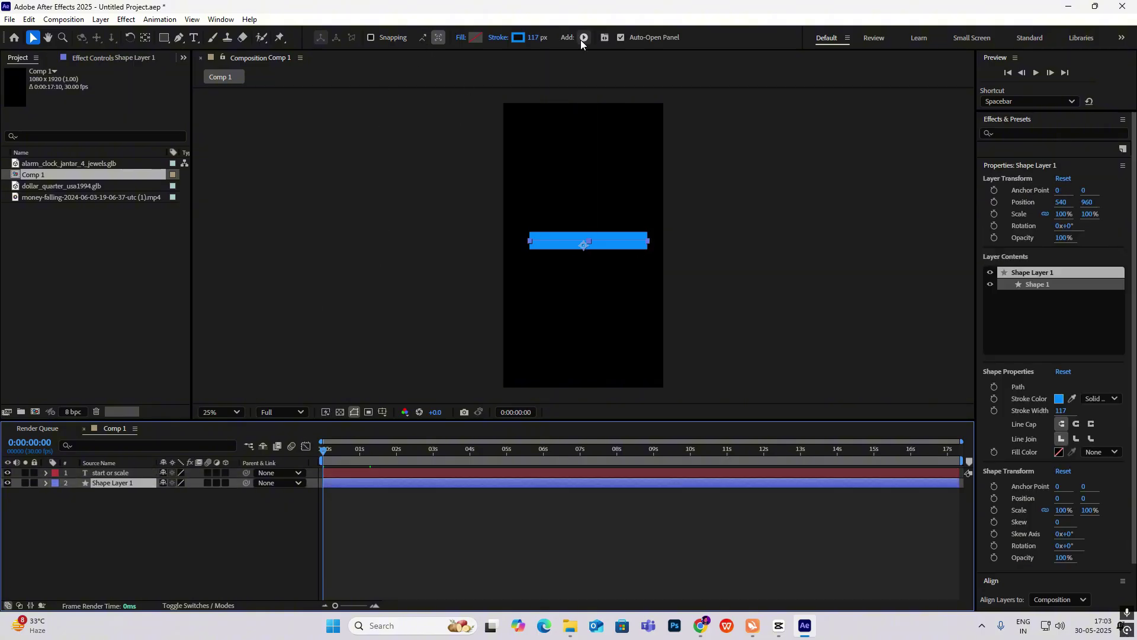
{"action": "left_click", "coordinate": [583, 37]}
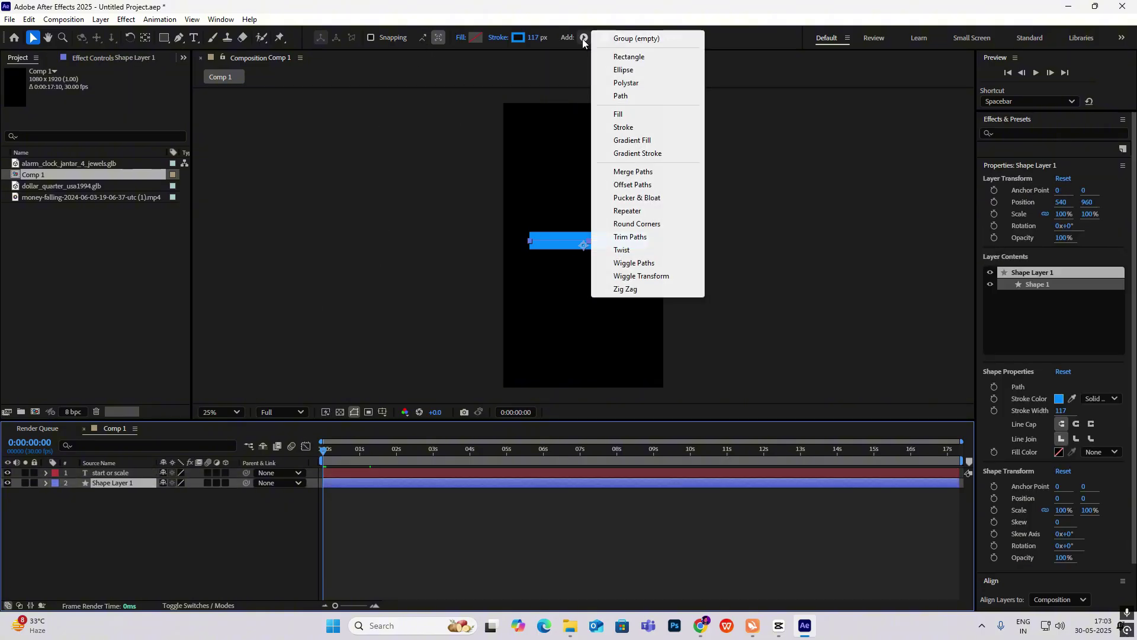
{"action": "left_click", "coordinate": [653, 239]}
Keyframe the Trim Paths End from 0% at 0:00:00:00 to 100% at 0:00:01:01
{"action": "left_click", "coordinate": [67, 514]}
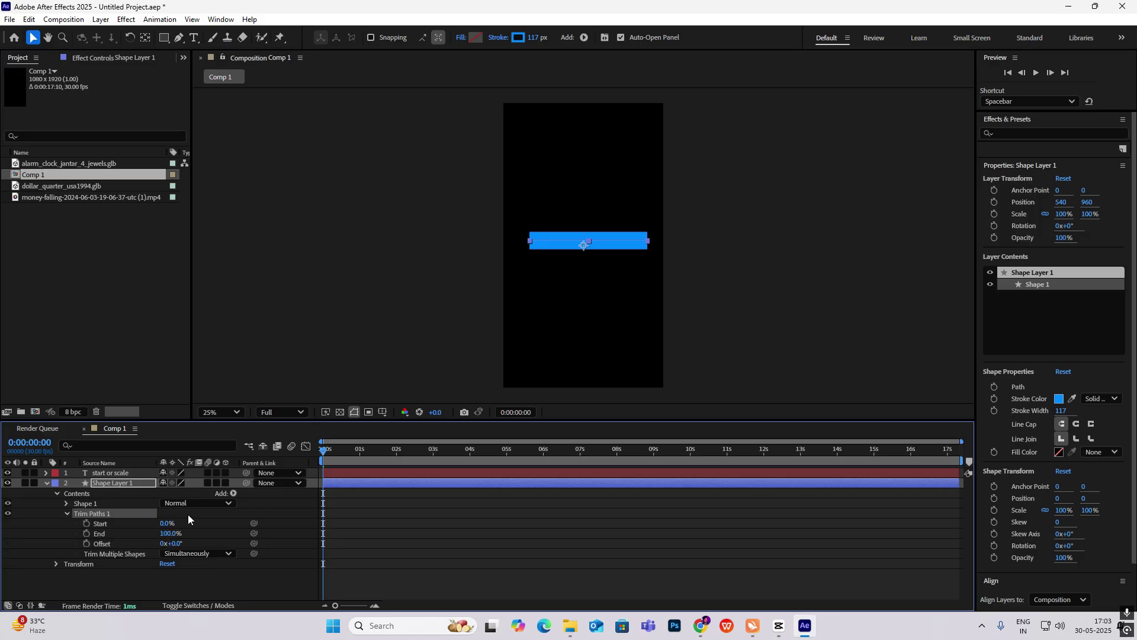
{"action": "left_click", "coordinate": [86, 534]}
{"action": "key", "text": "space"}
{"action": "key", "text": "space"}
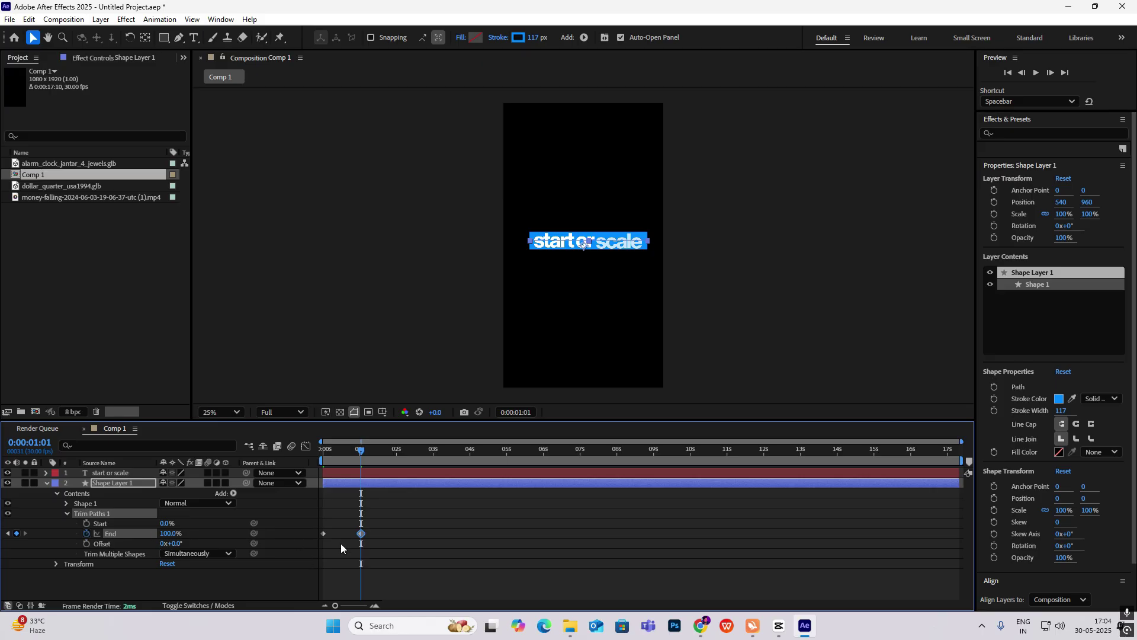
{"action": "left_click", "coordinate": [5, 533]}
{"action": "left_click_drag", "start_coordinate": [166, 535], "coordinate": [3, 539]}
Apply Easy Ease to the End keyframes, reshape their speed graph for a longer, slower finish, and preview the bar
{"action": "left_click_drag", "start_coordinate": [368, 528], "coordinate": [278, 551]}
{"action": "key", "text": "F9"}
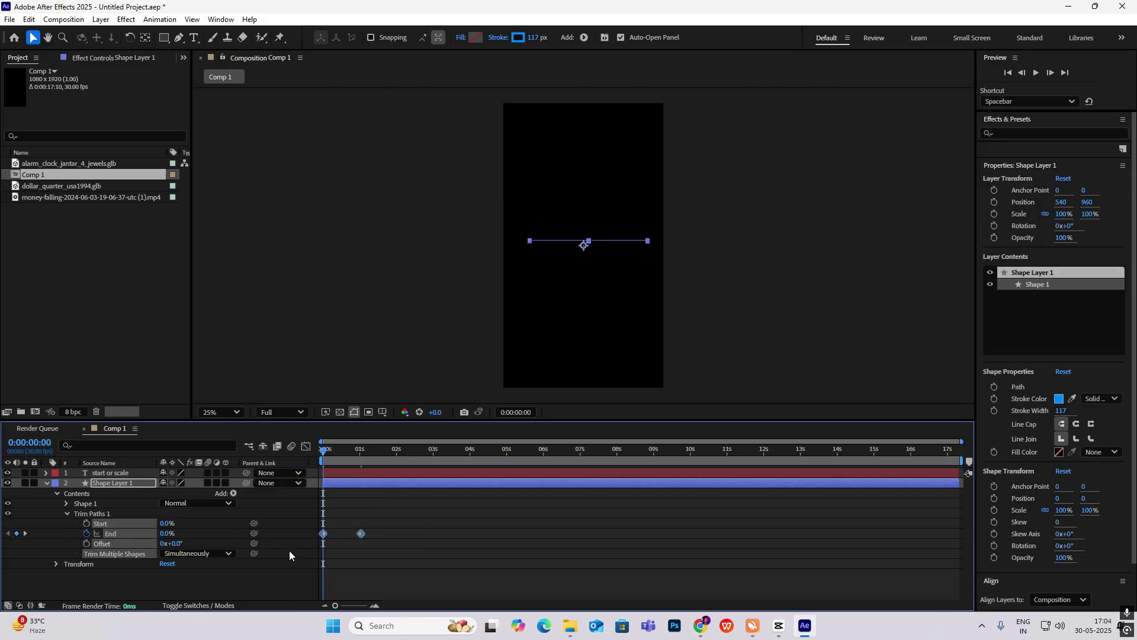
{"action": "left_click", "coordinate": [306, 446]}
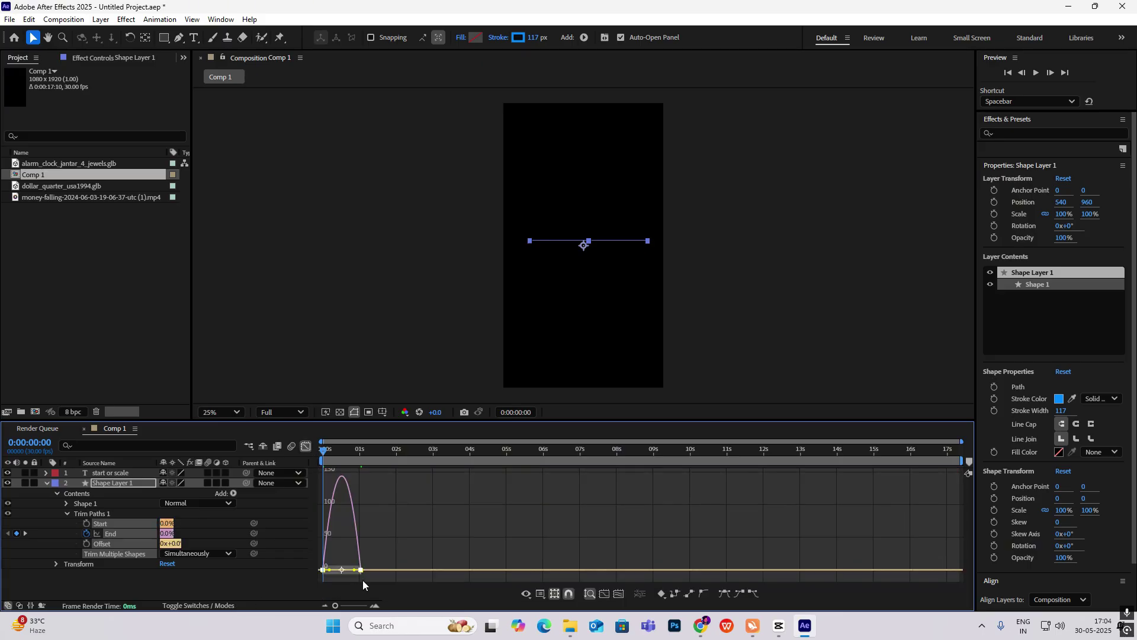
{"action": "left_click_drag", "start_coordinate": [353, 570], "coordinate": [343, 572]}
{"action": "left_click", "coordinate": [306, 447]}
{"action": "key", "text": "space"}
{"action": "left_click_drag", "start_coordinate": [403, 482], "coordinate": [407, 482]}
{"action": "key", "text": "space"}
Choose the Ellipse tool and set its stroke to None
{"action": "left_click_drag", "start_coordinate": [164, 37], "coordinate": [198, 63]}
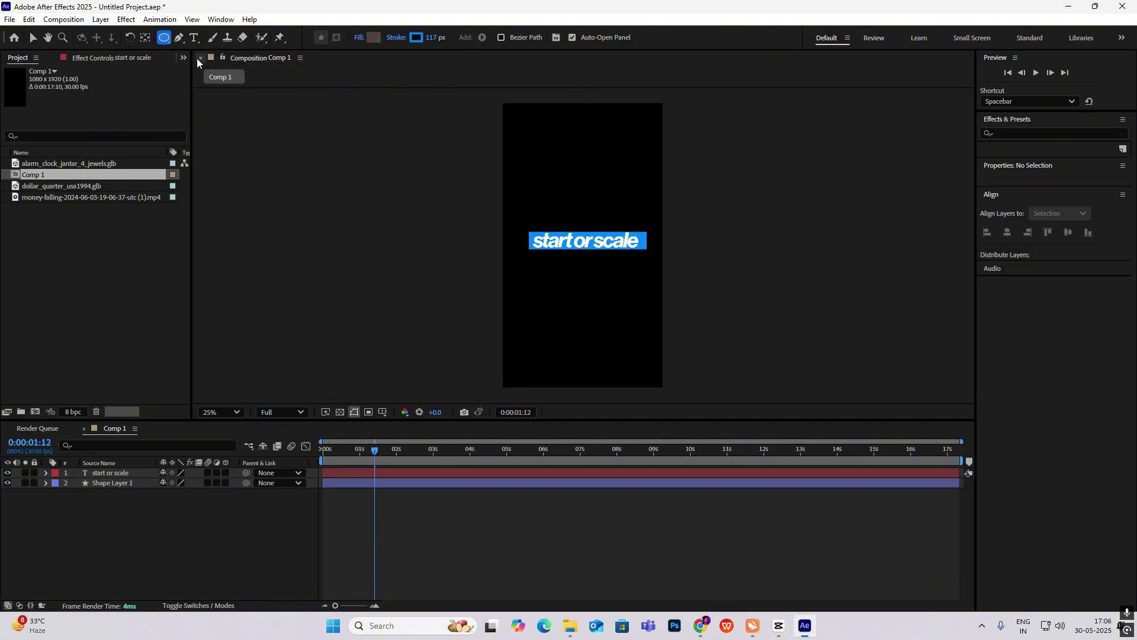
{"action": "left_click", "coordinate": [397, 37]}
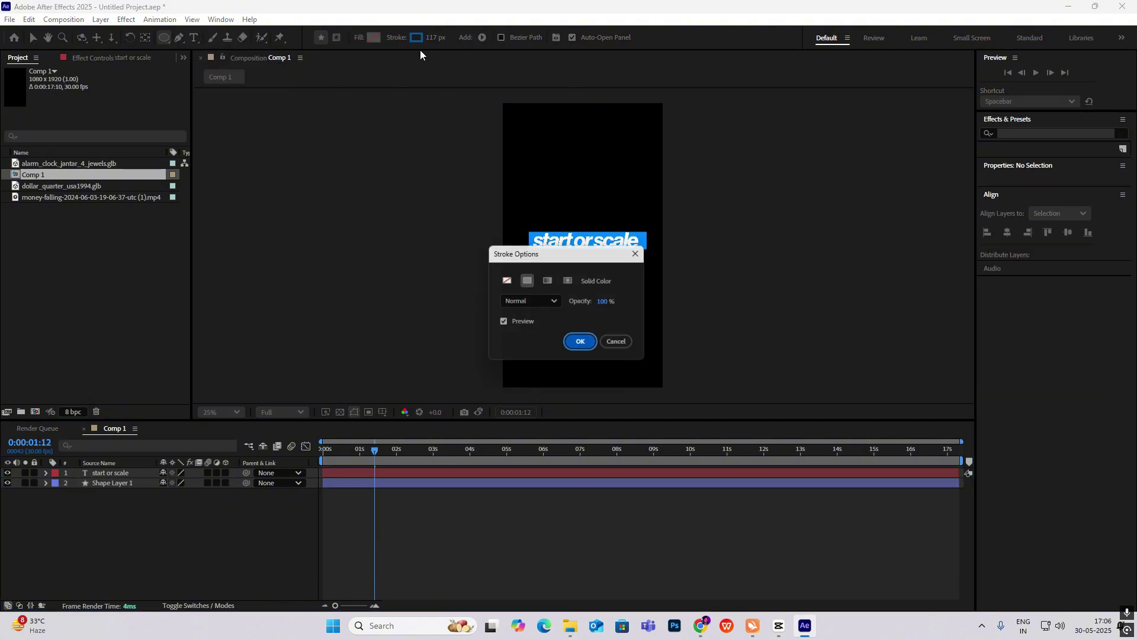
{"action": "left_click", "coordinate": [506, 281]}
{"action": "left_click", "coordinate": [581, 344]}
Set the ellipse's fill to the blue sampled from the bar behind the text
{"action": "left_click", "coordinate": [374, 37]}
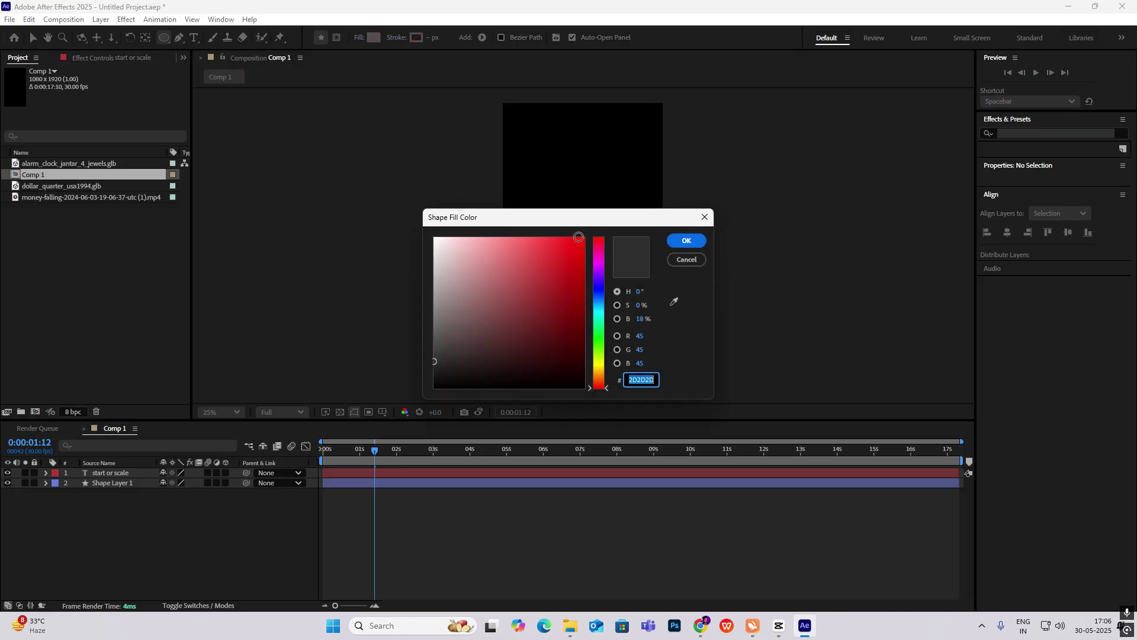
{"action": "left_click", "coordinate": [689, 241]}
{"action": "left_click", "coordinate": [375, 36]}
{"action": "left_click_drag", "start_coordinate": [586, 219], "coordinate": [393, 189]}
{"action": "left_click", "coordinate": [482, 277]}
{"action": "left_click", "coordinate": [538, 234]}
{"action": "left_click", "coordinate": [495, 216]}
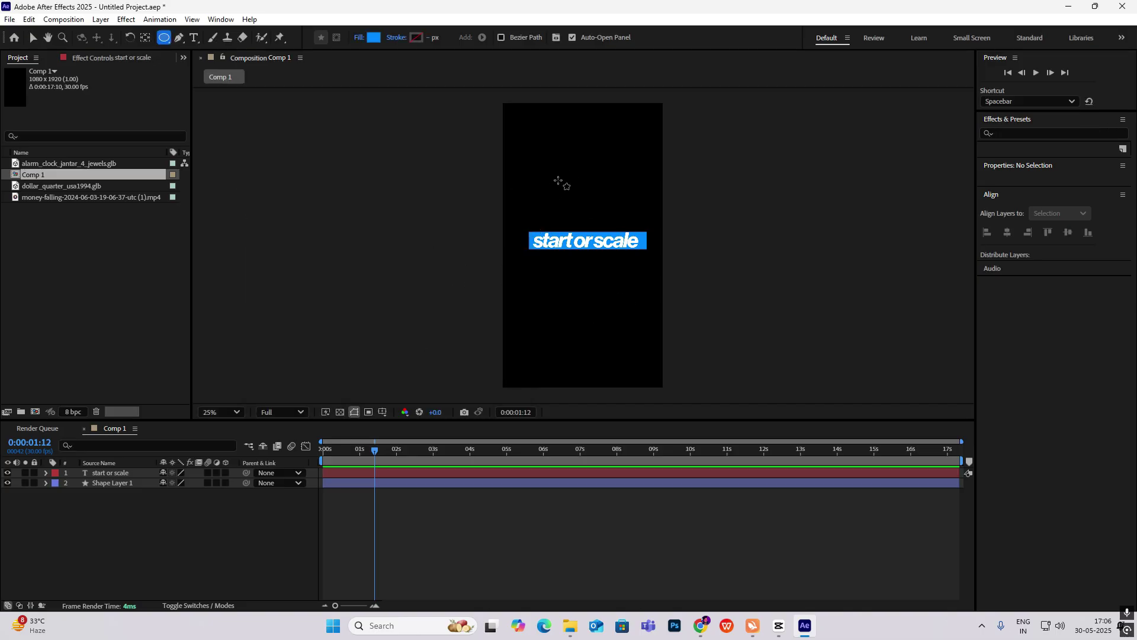
Draw a 560 × 560 px circle over the upper part of the text bar and centre its anchor point
{"action": "left_click_drag", "start_coordinate": [540, 173], "coordinate": [620, 256]}
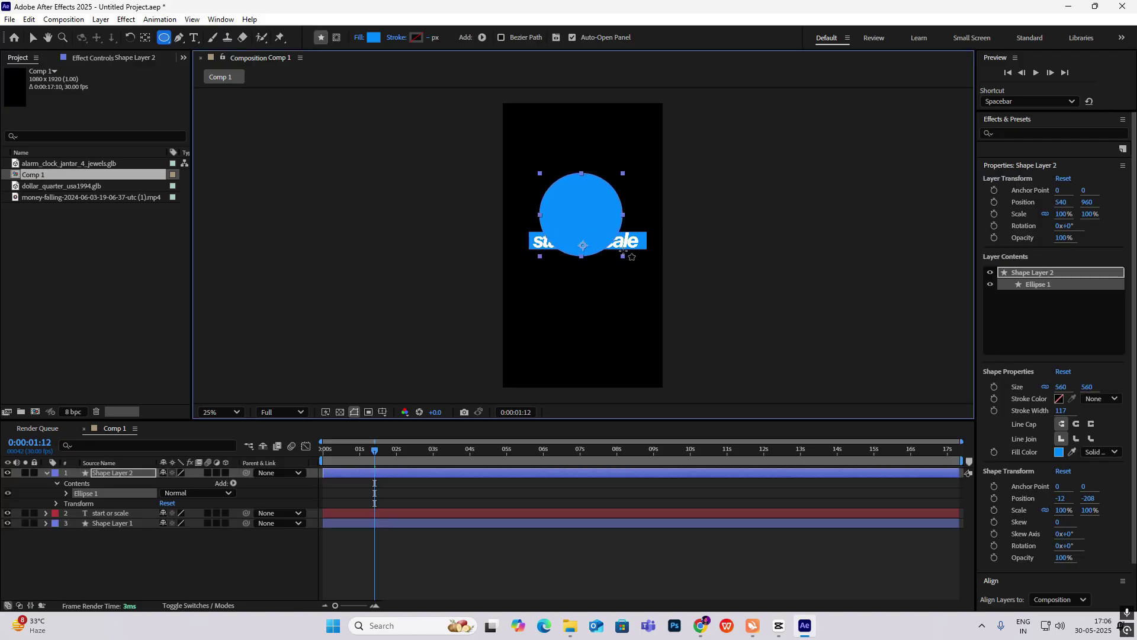
{"action": "key", "text": "ctrl+alt+Home"}
{"action": "left_click", "coordinate": [208, 537]}
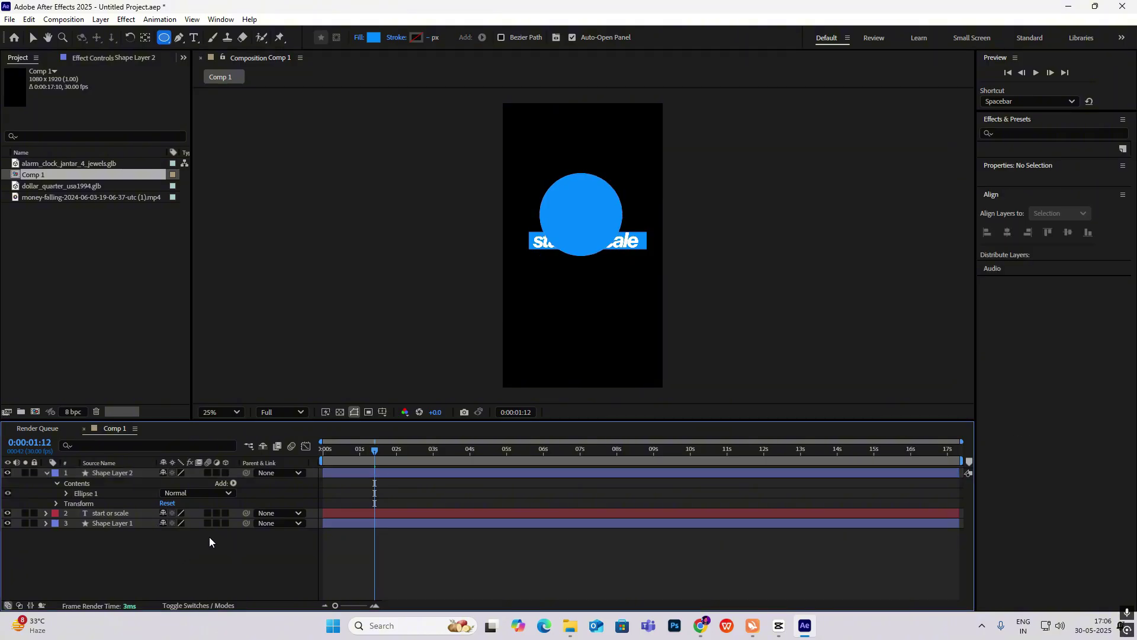
Move the anchor point of Shape Layer 2 to the circle's right edge
{"action": "left_click", "coordinate": [119, 472]}
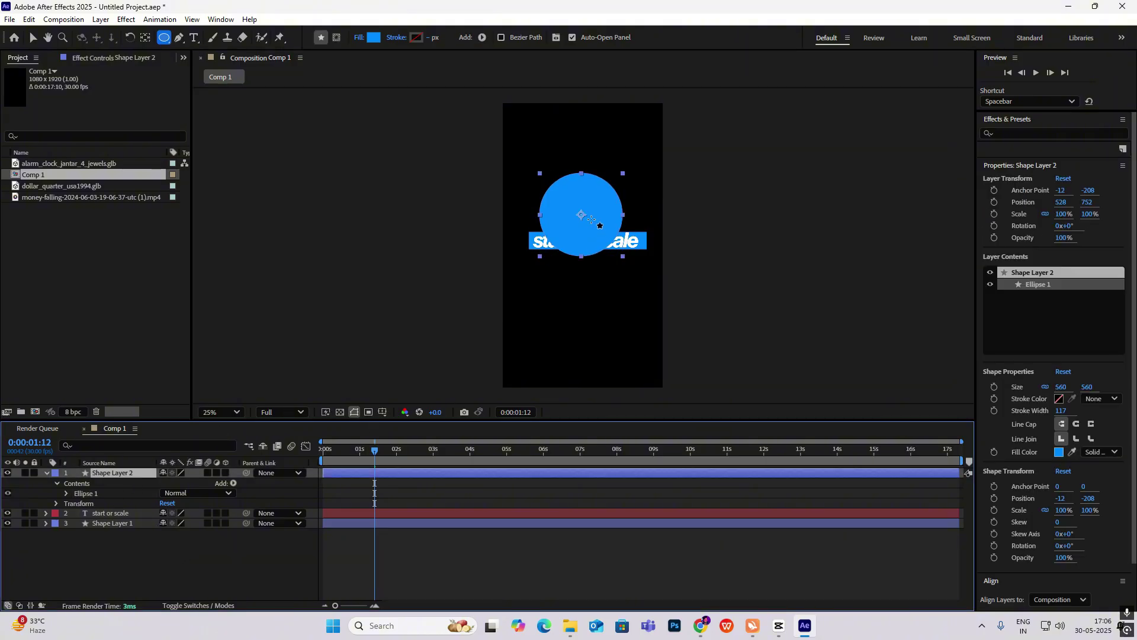
{"action": "key", "text": "y"}
{"action": "left_click_drag", "start_coordinate": [581, 215], "coordinate": [622, 215]}
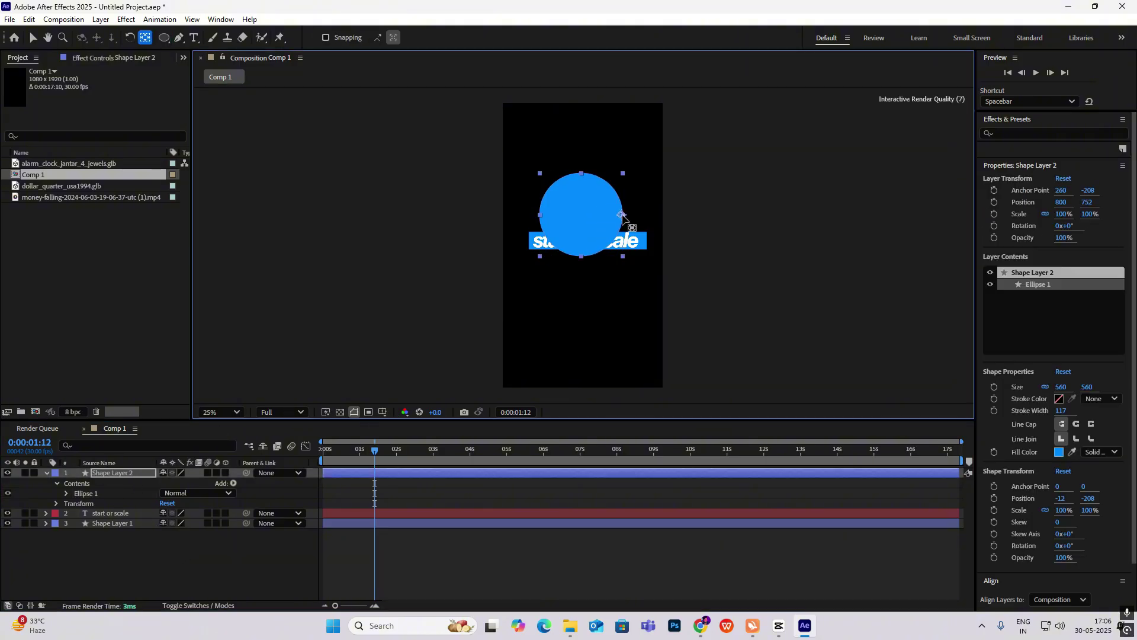
{"action": "key", "text": "q"}
Try scaling the circle to 154% from its right-edge anchor point, and undo it
{"action": "key", "text": "s"}
{"action": "left_click_drag", "start_coordinate": [179, 484], "coordinate": [210, 483]}
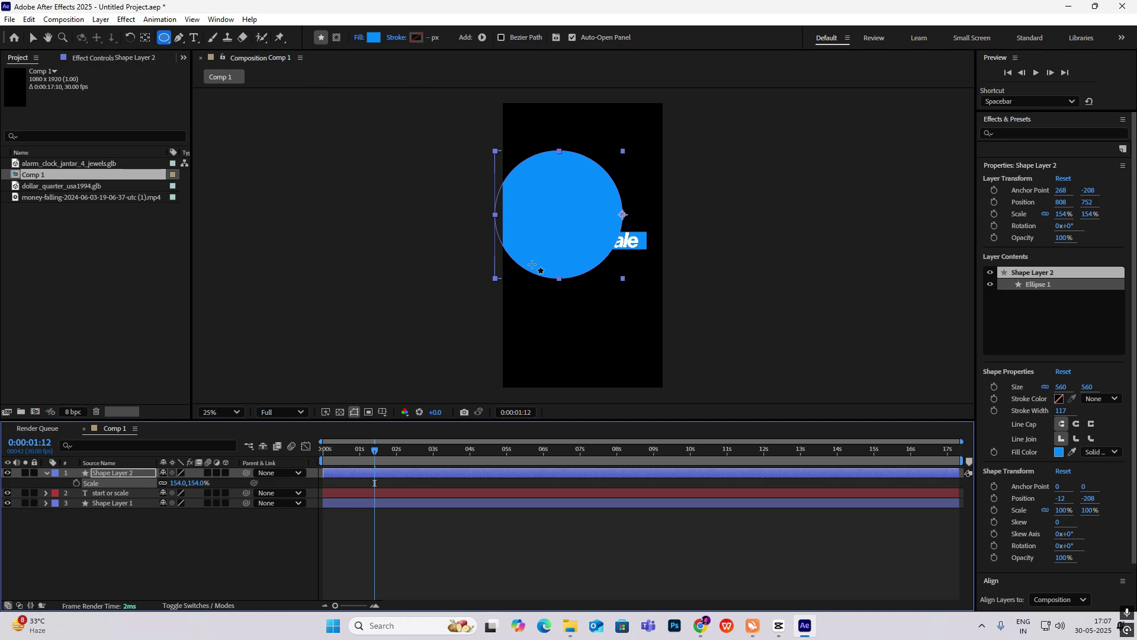
{"action": "key", "text": "ctrl+z"}
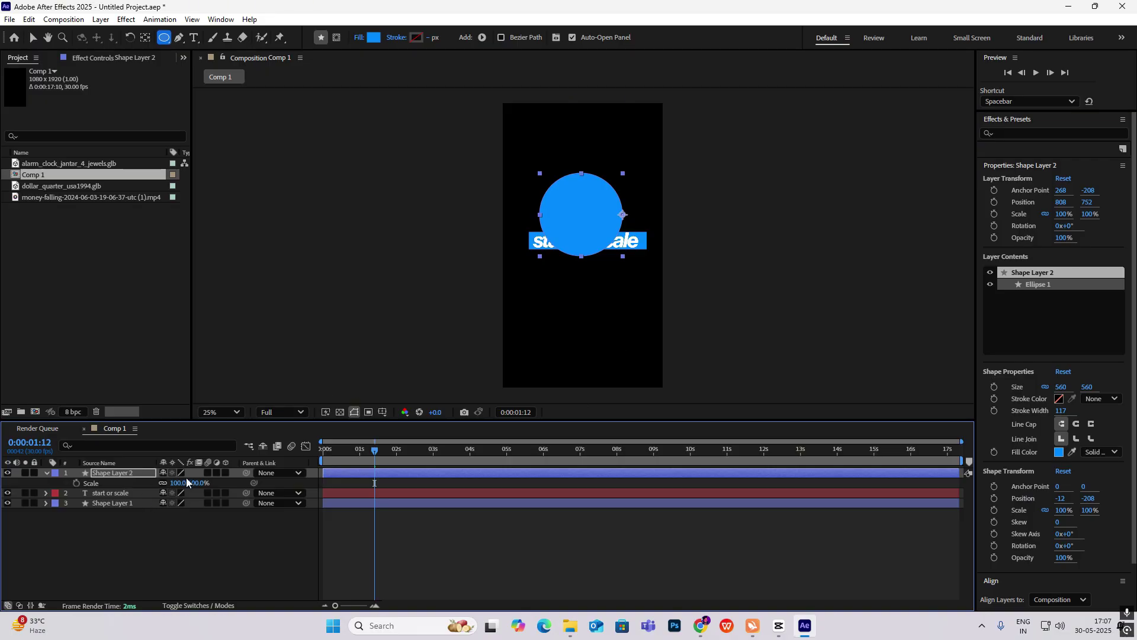
Switch to CapCut to examine the reference video around the caption, and return to After Effects
{"action": "key", "text": "alt+Tab"}
{"action": "left_click_drag", "start_coordinate": [193, 435], "coordinate": [178, 446]}
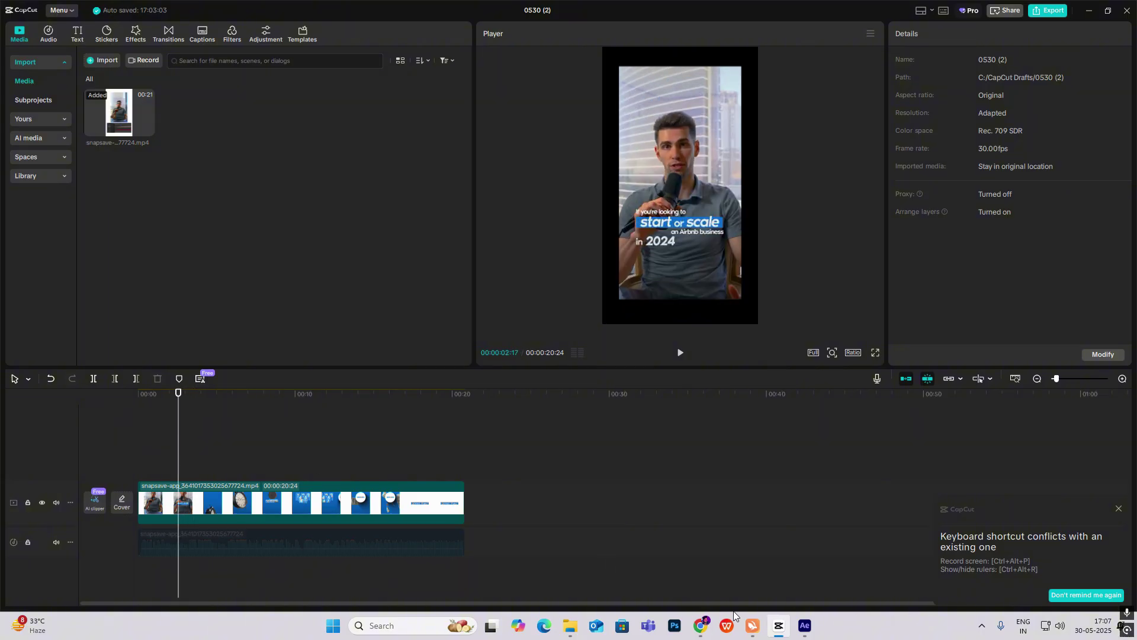
{"action": "left_click", "coordinate": [776, 627]}
Move the circle just outside the composition's right edge and keyframe its Scale from 100% to 459% at 0:00:02:01
{"action": "left_click", "coordinate": [32, 38]}
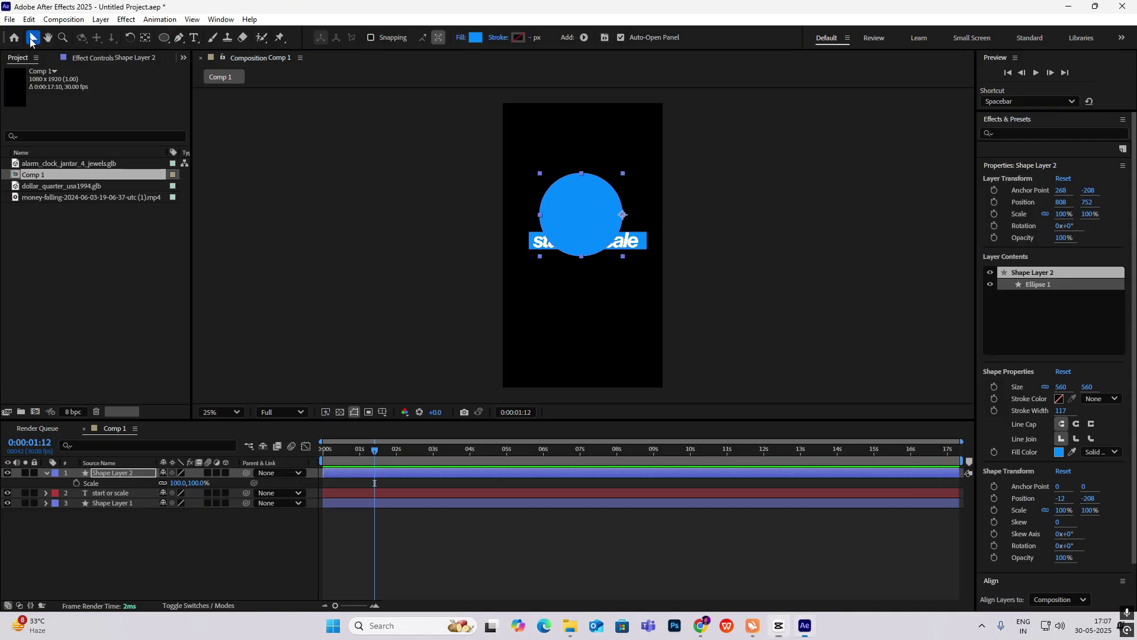
{"action": "left_click_drag", "start_coordinate": [624, 216], "coordinate": [745, 237]}
{"action": "mouse_move", "coordinate": [376, 452]}
{"action": "left_mouse_down"}
{"action": "mouse_move", "coordinate": [323, 452]}
{"action": "mouse_move", "coordinate": [396, 463]}
{"action": "left_mouse_up"}
{"action": "left_click", "coordinate": [77, 482]}
{"action": "left_click_drag", "start_coordinate": [323, 482], "coordinate": [397, 455]}
{"action": "left_click_drag", "start_coordinate": [198, 484], "coordinate": [431, 502]}
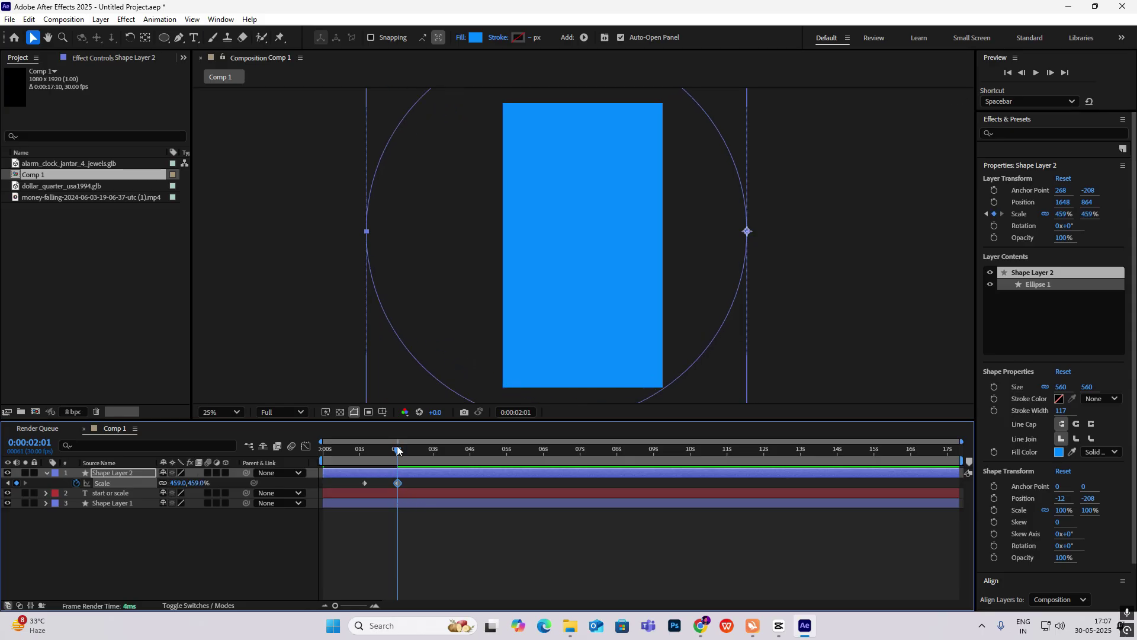
Apply Easy Ease to the circle's Scale keyframes, reshape their speed graph, and preview the transition from the start
{"action": "key", "text": "space"}
{"action": "key", "text": "F9"}
{"action": "key", "text": "shift+F3"}
{"action": "left_click_drag", "start_coordinate": [502, 505], "coordinate": [389, 572]}
{"action": "key", "text": "shift+F3"}
{"action": "left_click_drag", "start_coordinate": [401, 453], "coordinate": [261, 456]}
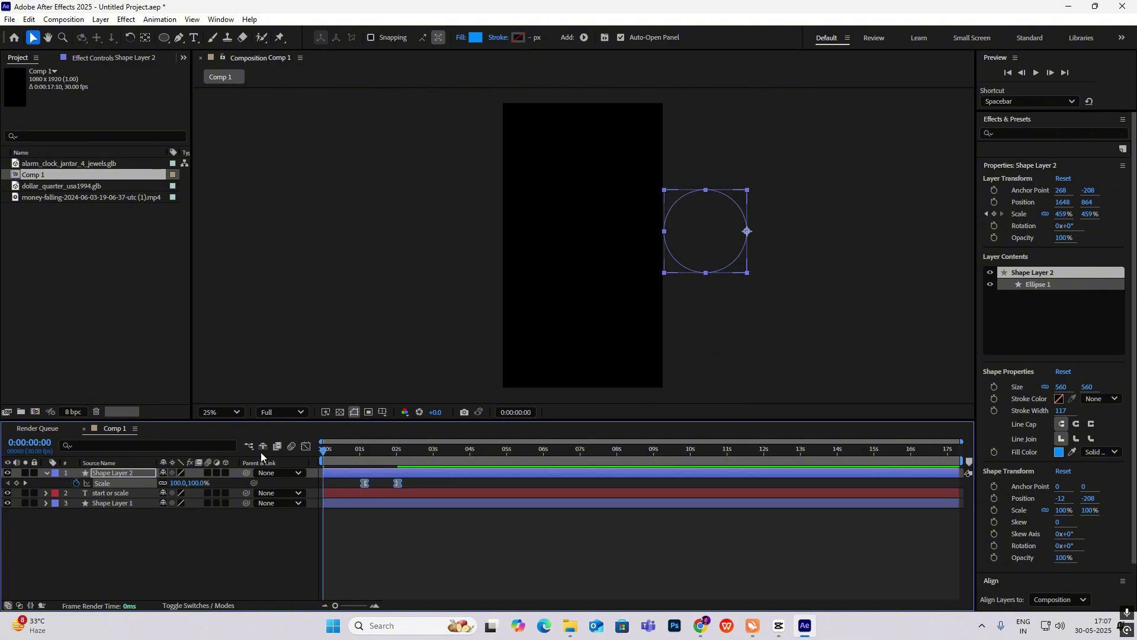
{"action": "key", "text": "space"}
{"action": "key", "text": "space"}
Move the circle's final Scale keyframe to about 2.4 s and preview the slower growth
{"action": "left_click", "coordinate": [388, 482]}
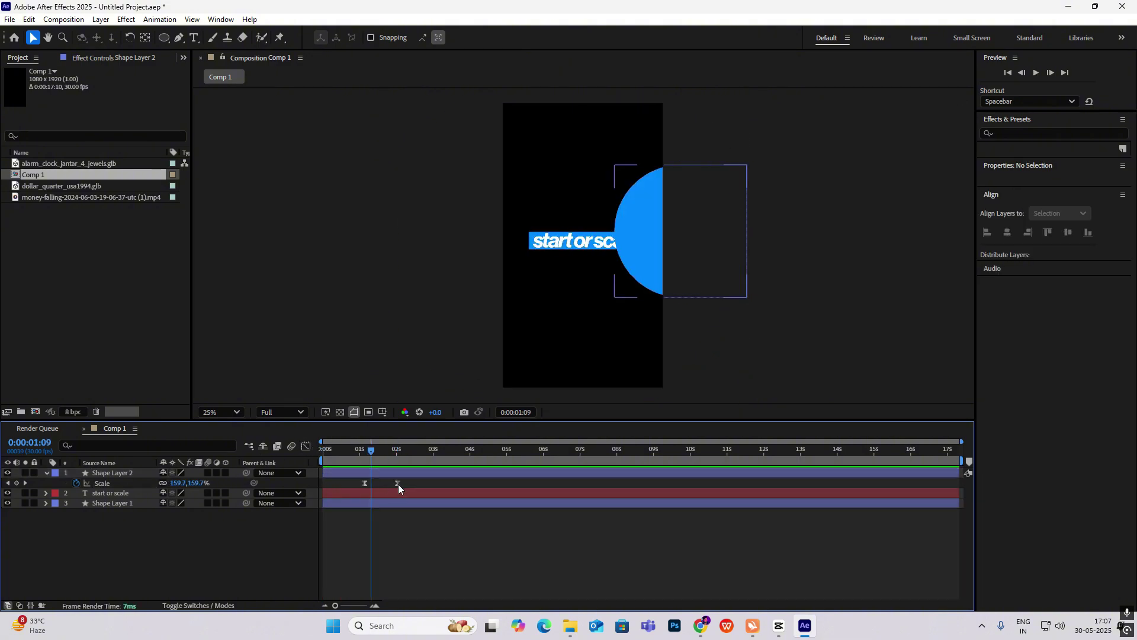
{"action": "left_click_drag", "start_coordinate": [398, 484], "coordinate": [410, 489]}
{"action": "left_click_drag", "start_coordinate": [374, 450], "coordinate": [360, 450]}
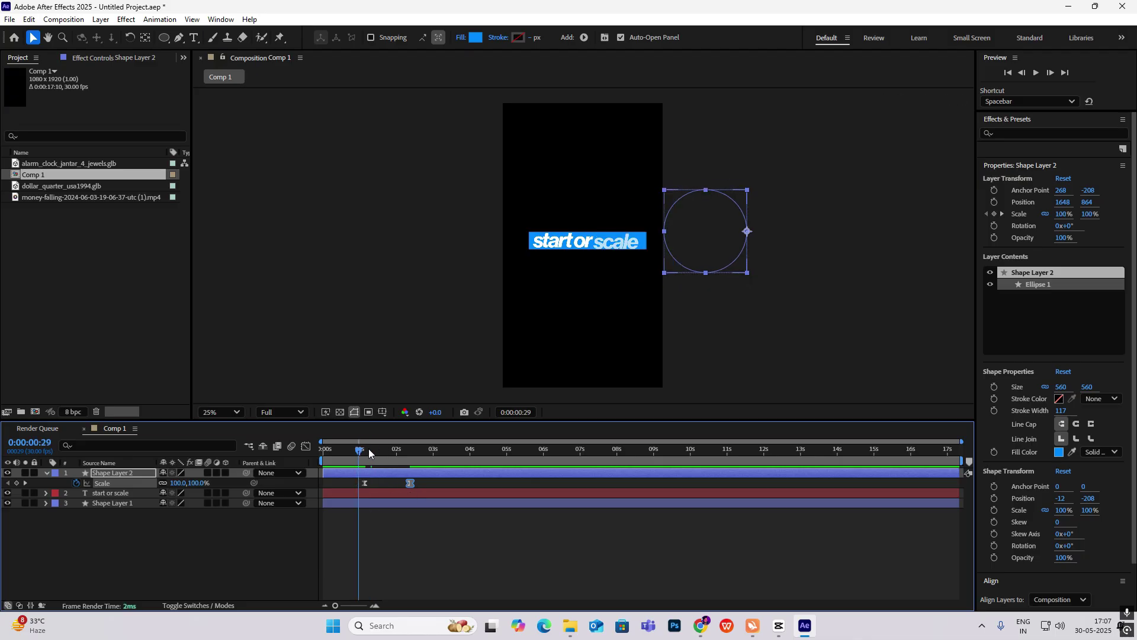
{"action": "key", "text": "space"}
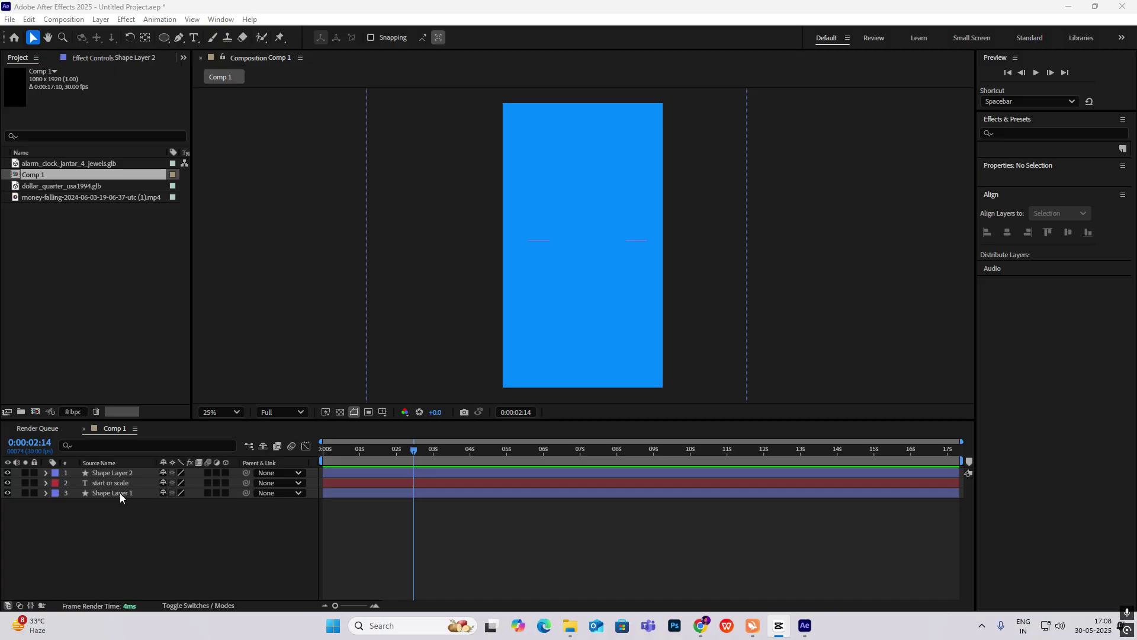
Duplicate Shape Layer 1 and place the copy at the top of the layer stack
{"action": "left_click", "coordinate": [120, 493]}
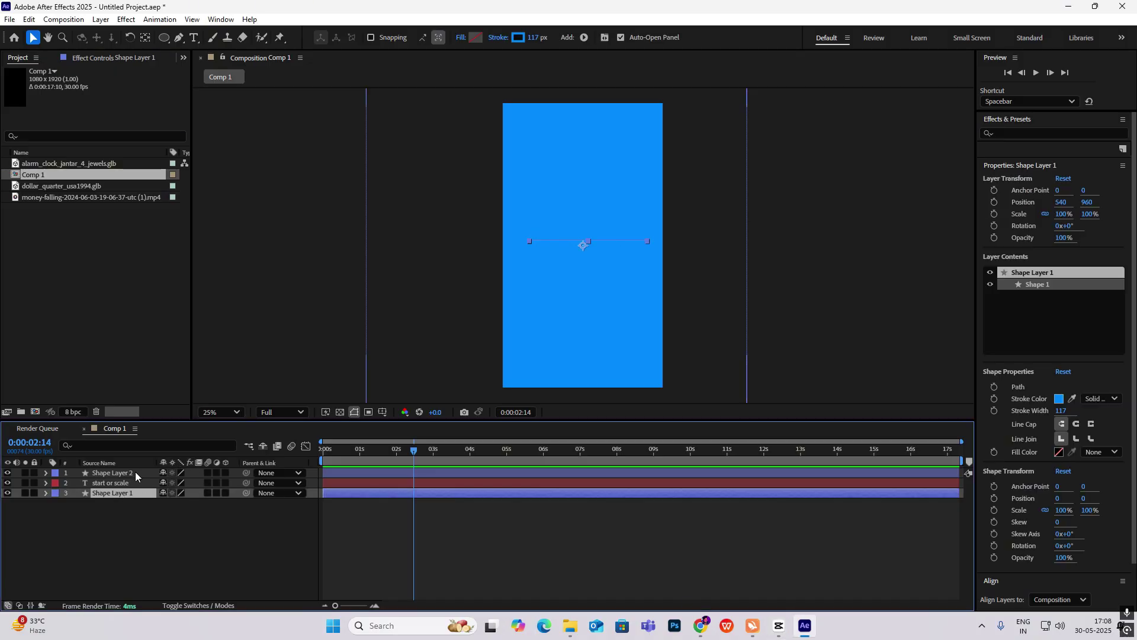
{"action": "key", "text": "ctrl+d"}
{"action": "key", "text": "ctrl+shift+bracketright"}
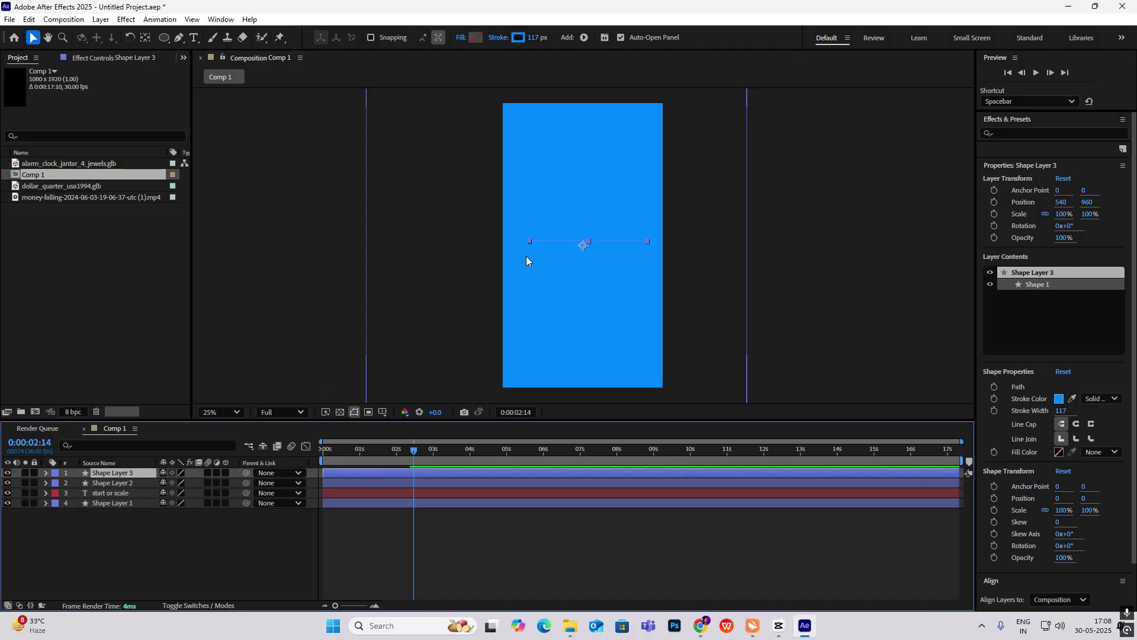
Set the duplicated bar's stroke colour to white (FFFFFF) and return to the start of the composition
{"action": "left_click", "coordinate": [519, 37]}
{"action": "left_click", "coordinate": [438, 235]}
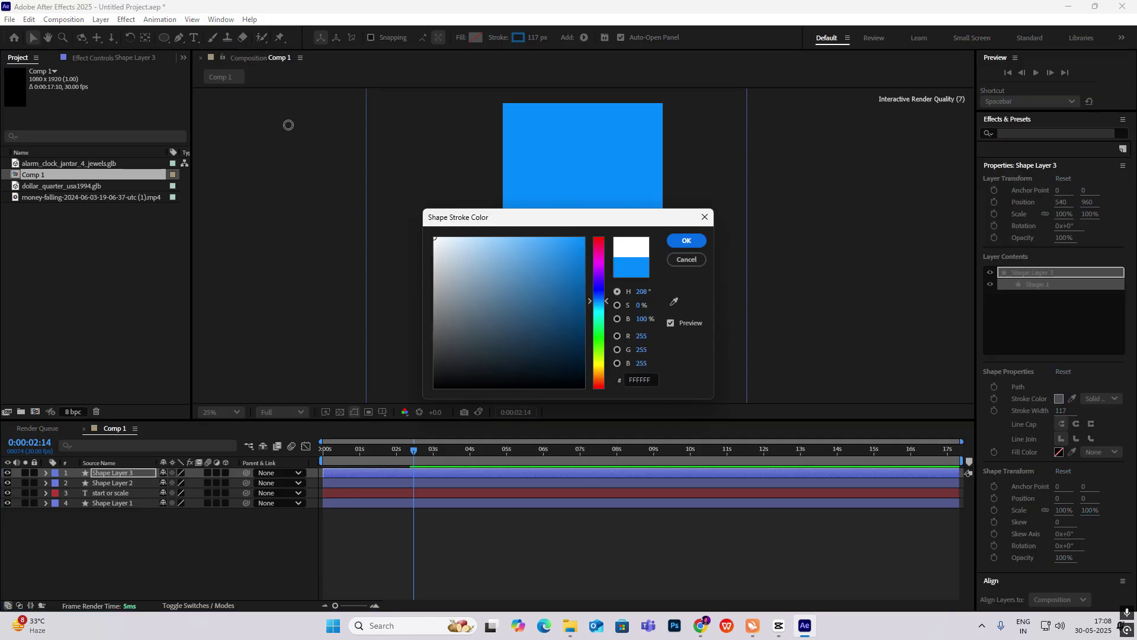
{"action": "left_click", "coordinate": [680, 241]}
{"action": "key", "text": "ctrl+shift+a"}
{"action": "left_click_drag", "start_coordinate": [400, 450], "coordinate": [310, 461]}
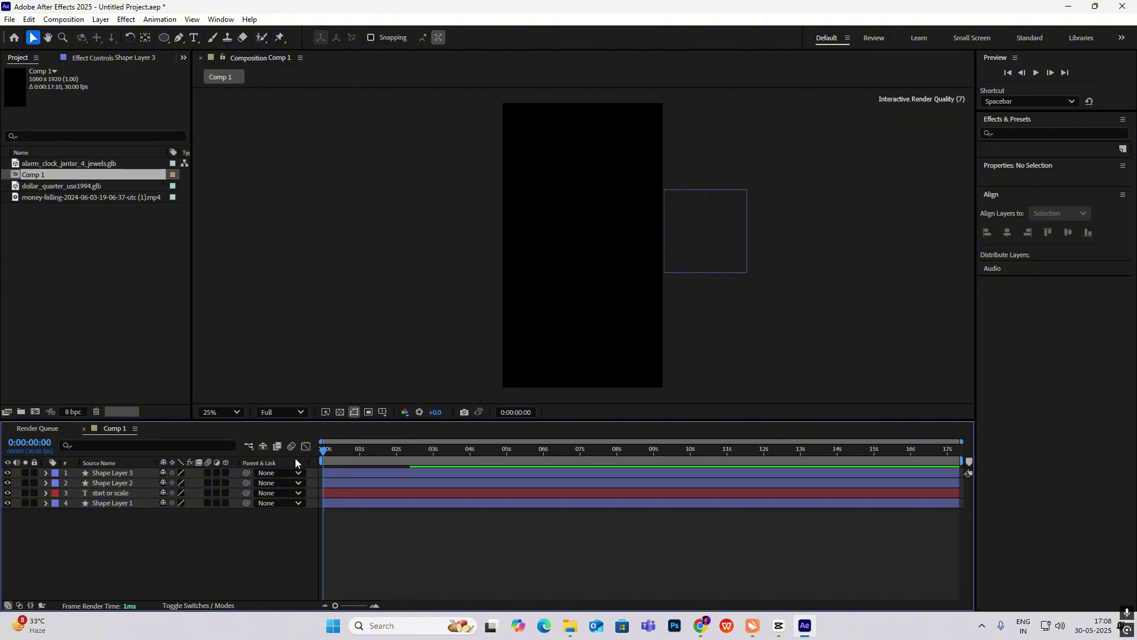
Rename the duplicated white bar layer as "whie line"
{"action": "left_click", "coordinate": [129, 474]}
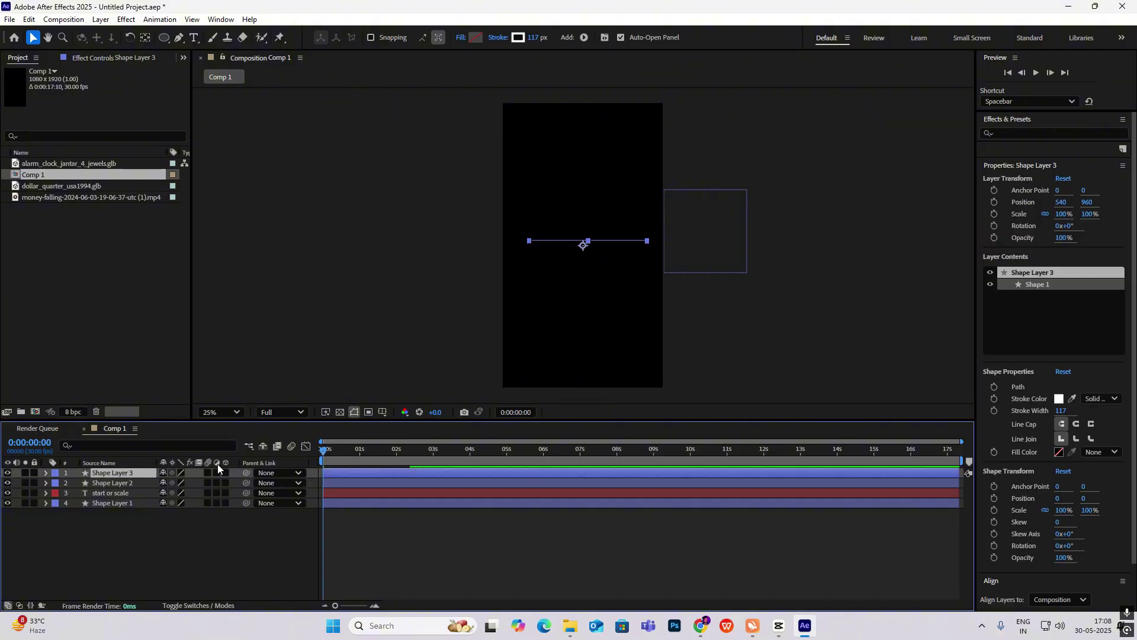
{"action": "key", "text": "Return"}
{"action": "type", "text": "whie"}
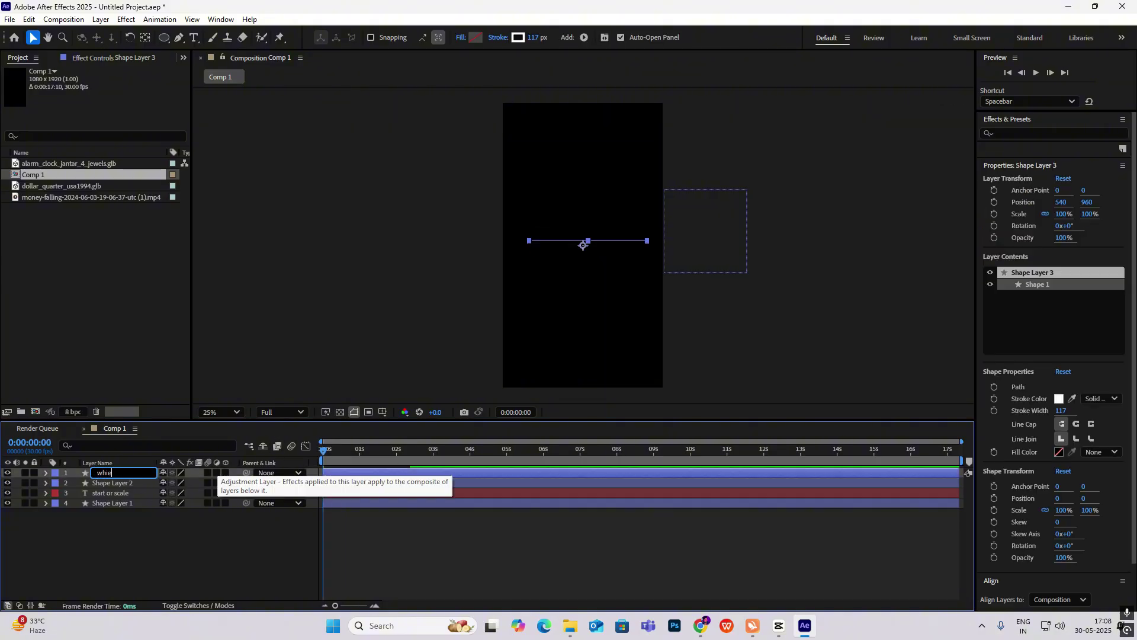
{"action": "type", "text": " line"}
{"action": "key", "text": "Return"}
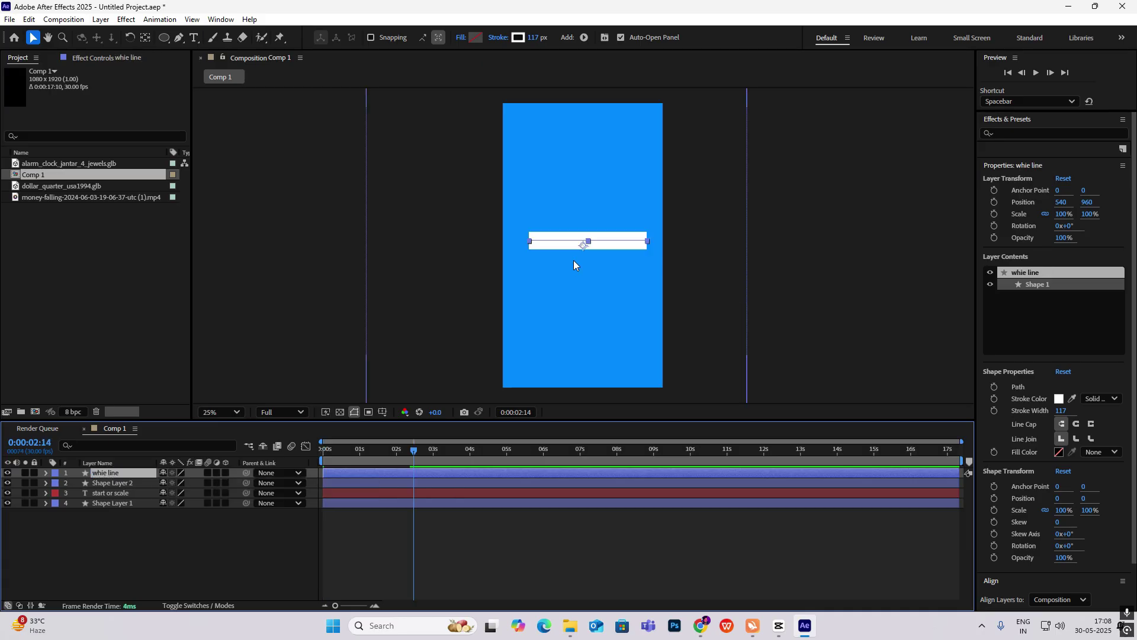
Shift the whie line layer to start at about 0:00:02:14 and move the current time to 0:00:03:26
{"action": "left_click_drag", "start_coordinate": [381, 479], "coordinate": [472, 477]}
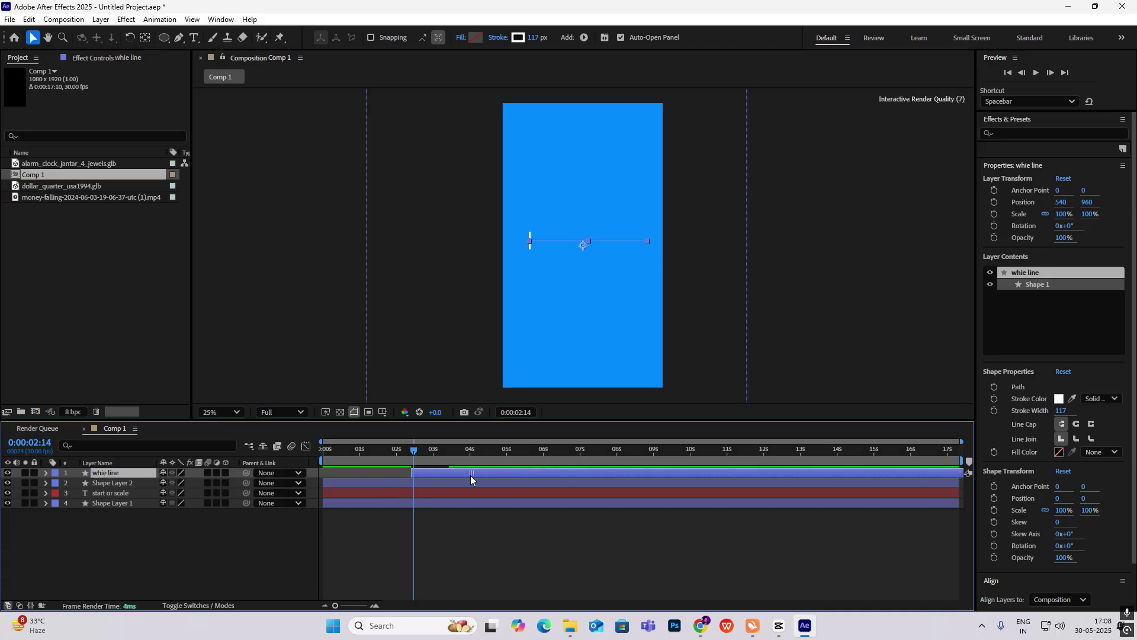
{"action": "left_click_drag", "start_coordinate": [416, 450], "coordinate": [464, 463]}
{"action": "key", "text": "F2"}
Move the white bar up from the centre into the upper third of the frame
{"action": "left_click", "coordinate": [587, 250]}
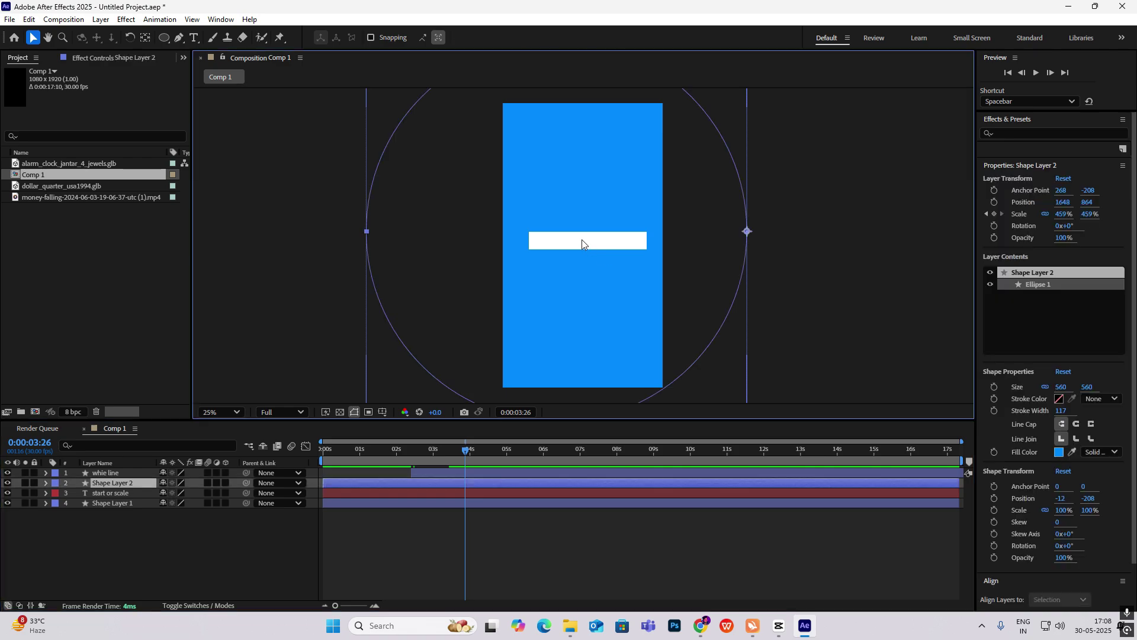
{"action": "left_click", "coordinate": [122, 472]}
{"action": "left_click_drag", "start_coordinate": [584, 241], "coordinate": [580, 176]}
{"action": "left_click", "coordinate": [809, 190]}
Switch to CapCut, scrub the reference video past the clock scene's caption, and return to After Effects
{"action": "left_click", "coordinate": [777, 628]}
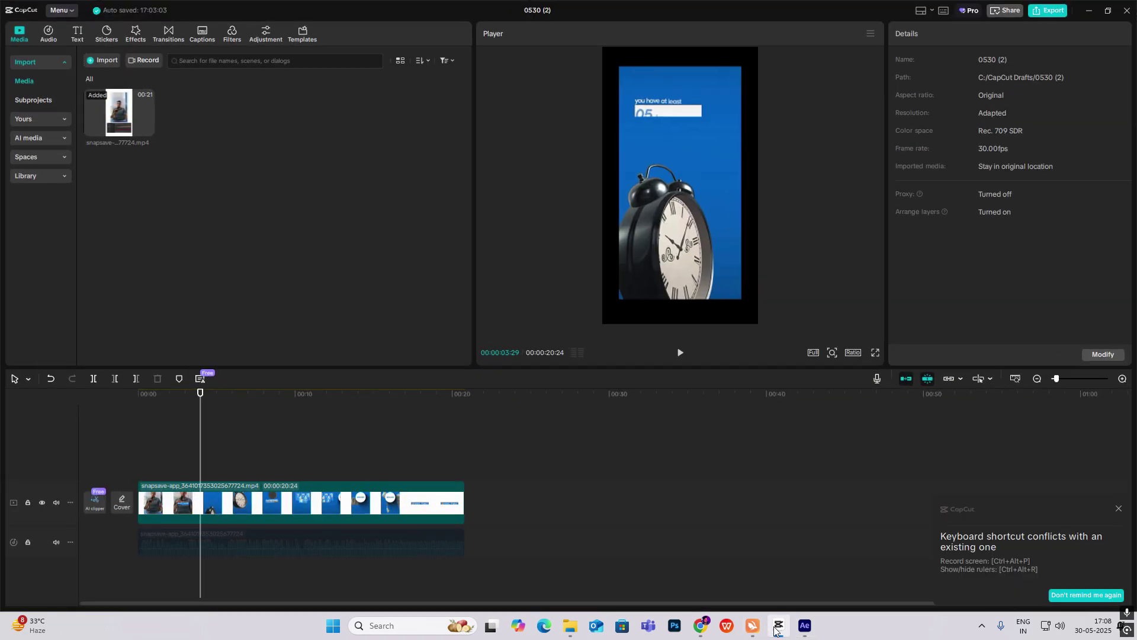
{"action": "left_click_drag", "start_coordinate": [201, 445], "coordinate": [219, 450]}
{"action": "key", "text": "alt+Tab"}
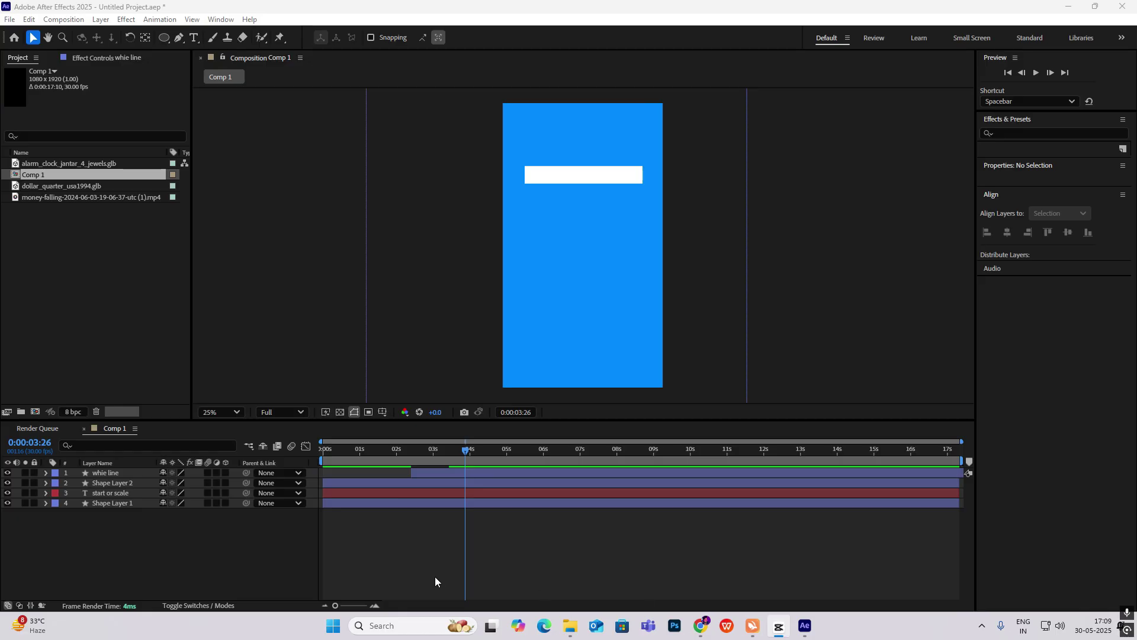
Duplicate the "start or scale" text layer and place the copy atop the layer stack, starting at about 0:00:02:14
{"action": "left_click", "coordinate": [126, 495]}
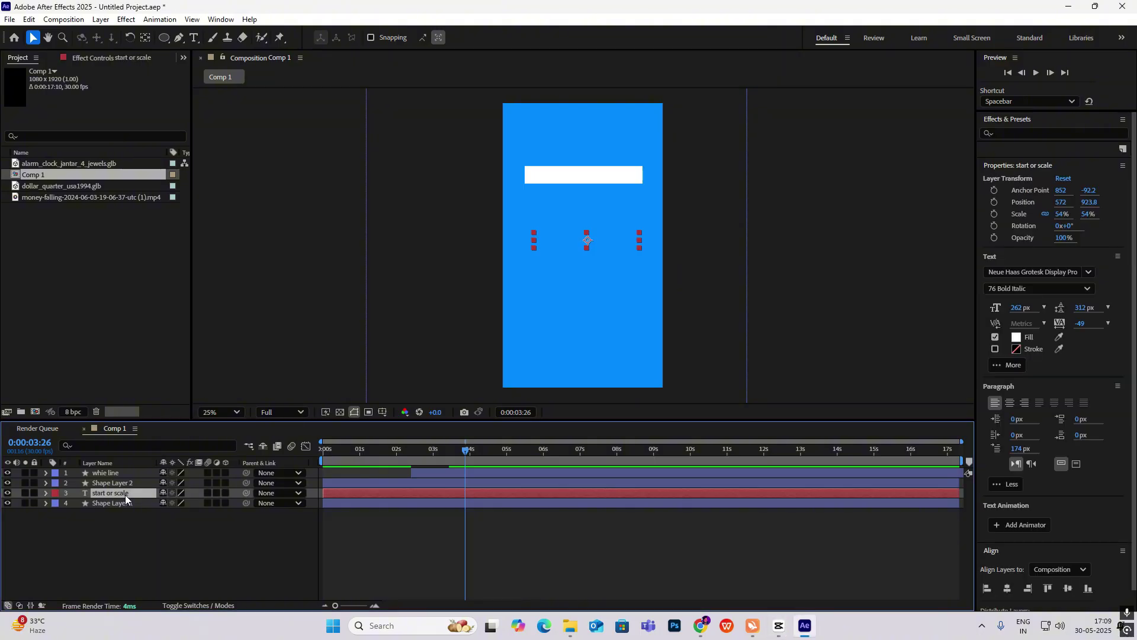
{"action": "key", "text": "ctrl+d"}
{"action": "left_click_drag", "start_coordinate": [370, 493], "coordinate": [462, 477]}
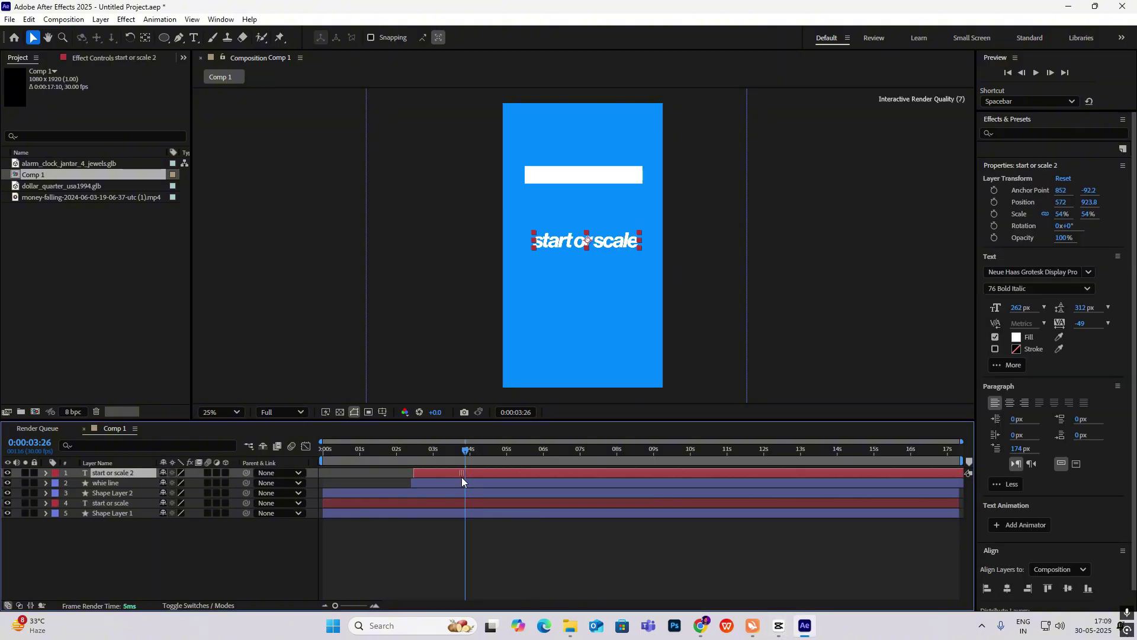
Change the duplicated text to "5-7 hours" and sample the blue background as its fill colour
{"action": "double_click", "coordinate": [553, 243]}
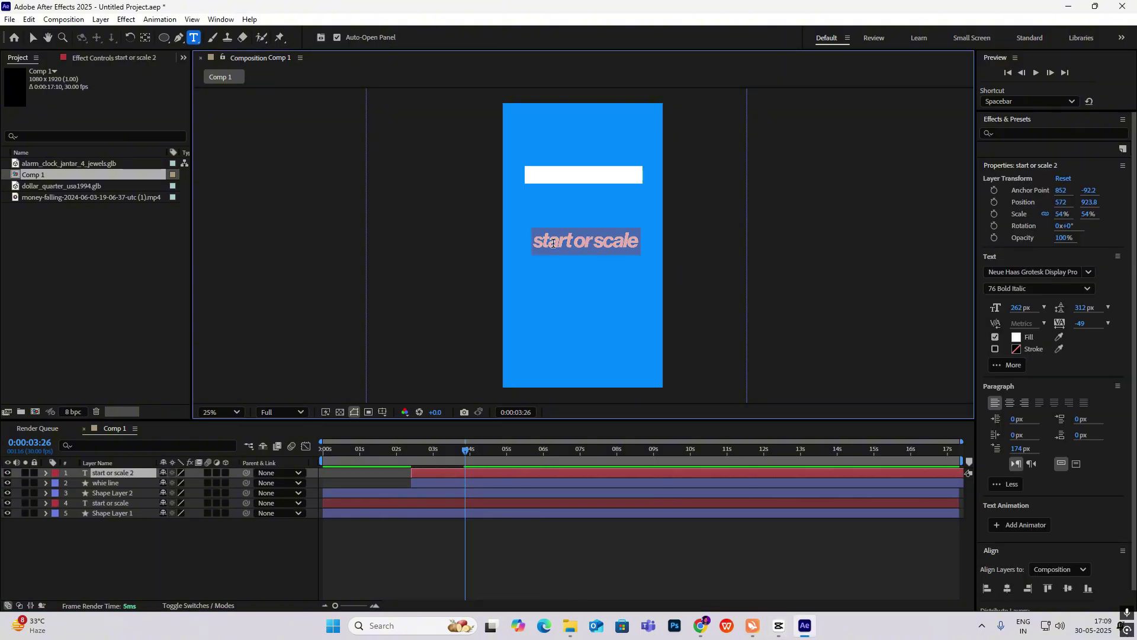
{"action": "type", "text": "5-7 hours"}
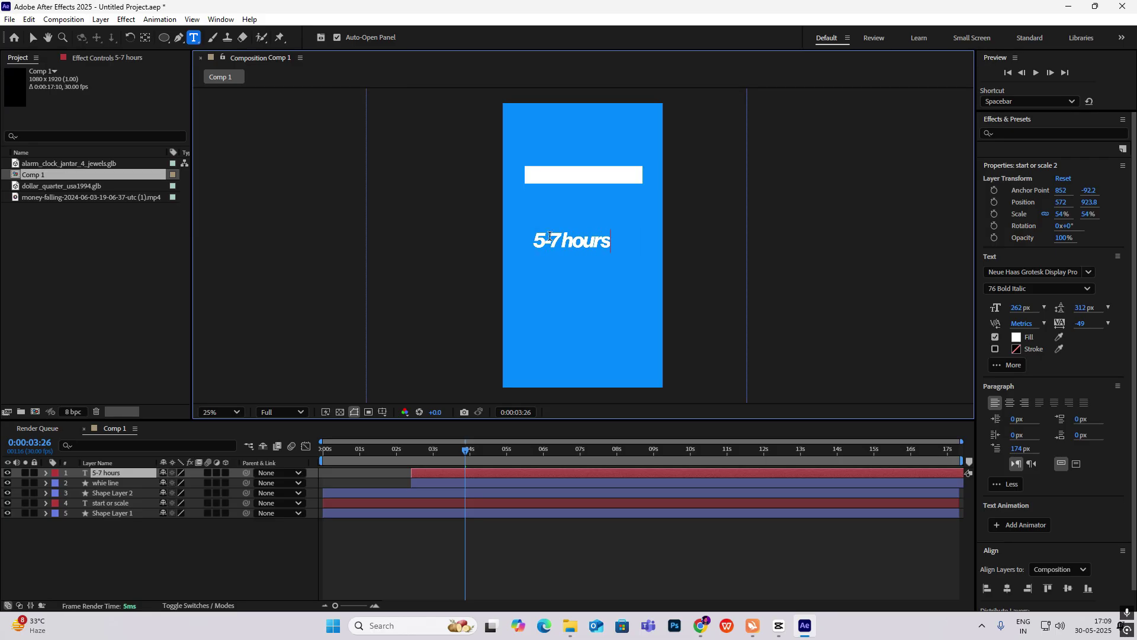
{"action": "left_click_drag", "start_coordinate": [550, 236], "coordinate": [499, 240]}
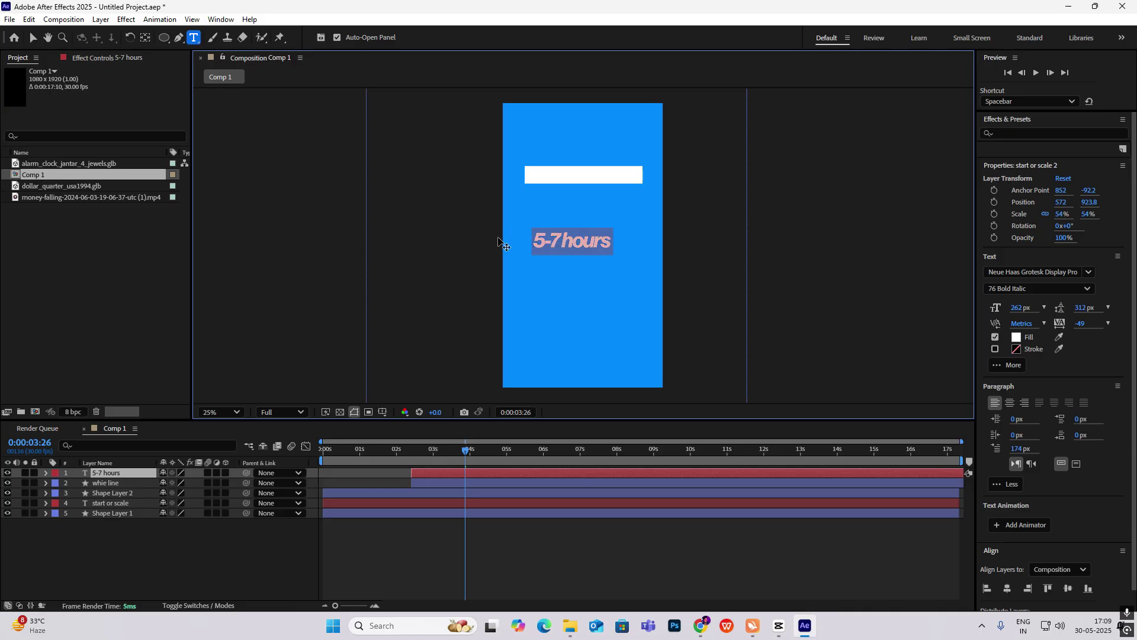
{"action": "left_click", "coordinate": [1060, 336]}
{"action": "left_click", "coordinate": [601, 306]}
{"action": "left_click", "coordinate": [258, 559]}
Move the "5-7 hours" text onto the white bar at about 580, 488 and glance at the CapCut reference
{"action": "left_click", "coordinate": [33, 37]}
{"action": "left_click_drag", "start_coordinate": [582, 235], "coordinate": [583, 171]}
{"action": "left_click", "coordinate": [935, 217]}
{"action": "left_click_drag", "start_coordinate": [464, 450], "coordinate": [477, 470]}
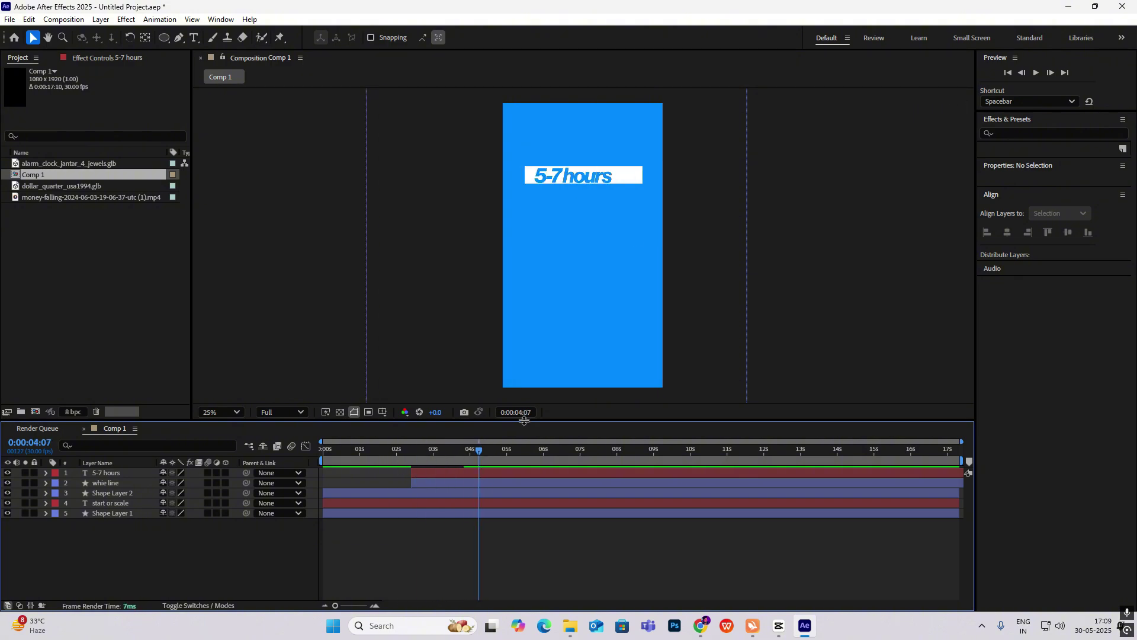
{"action": "left_click", "coordinate": [779, 628]}
{"action": "left_click", "coordinate": [778, 628]}
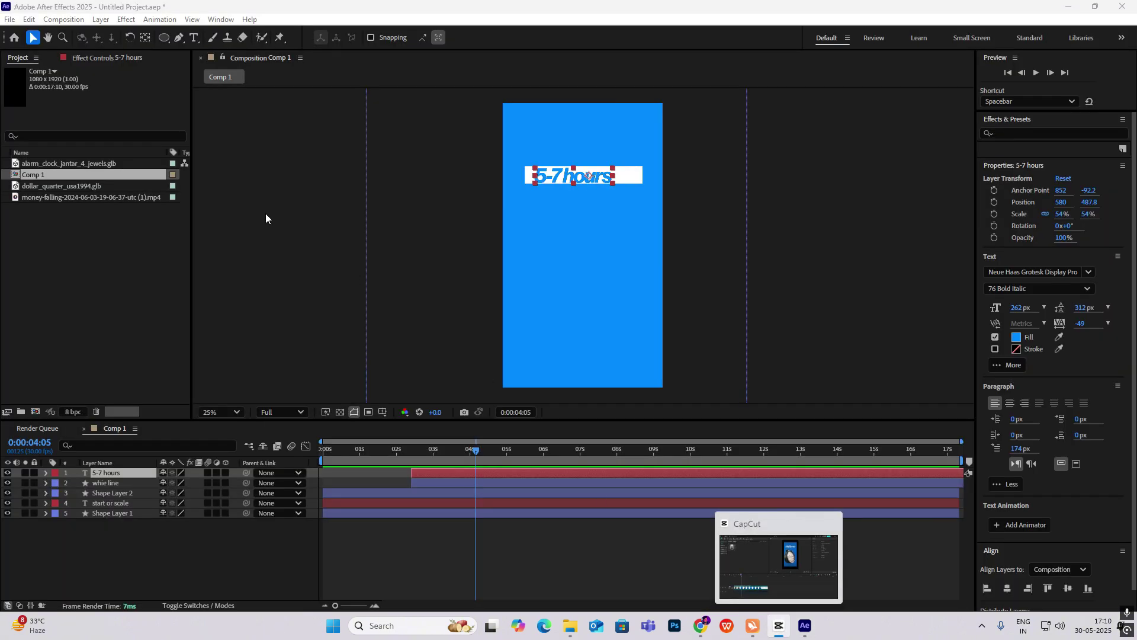
Add alarm_clock_jantar_4_jewels.glb to Comp 1 with the offered model settings, place it above all layers, and inspect the 3D renderer choices
{"action": "left_click", "coordinate": [52, 163]}
{"action": "left_click_drag", "start_coordinate": [51, 161], "coordinate": [118, 551]}
{"action": "left_click", "coordinate": [642, 413]}
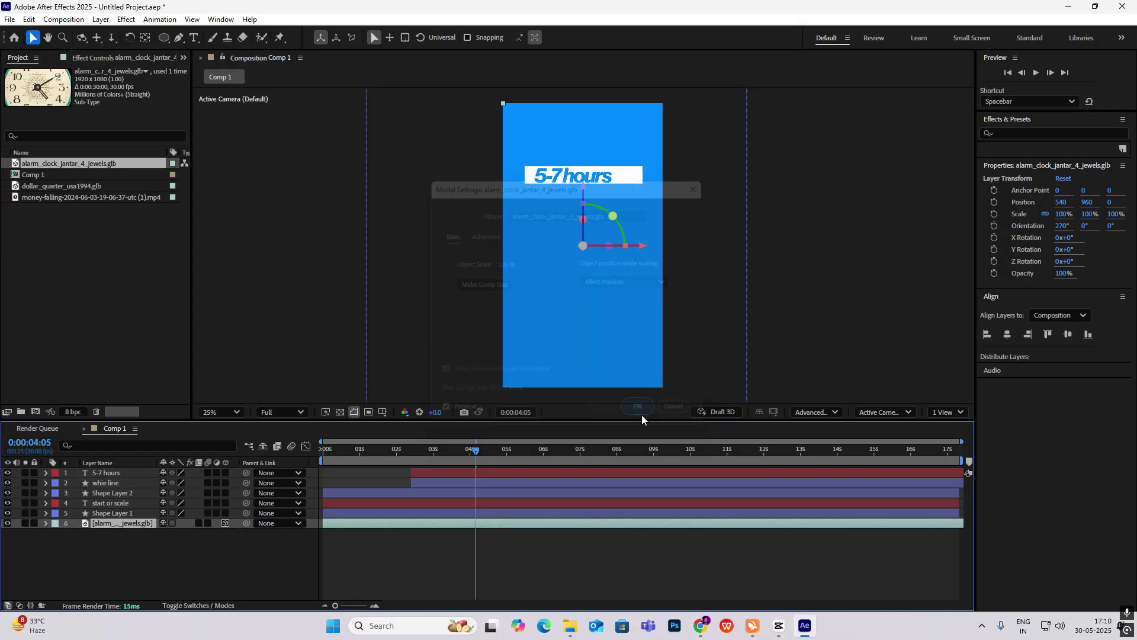
{"action": "left_click_drag", "start_coordinate": [120, 524], "coordinate": [141, 460]}
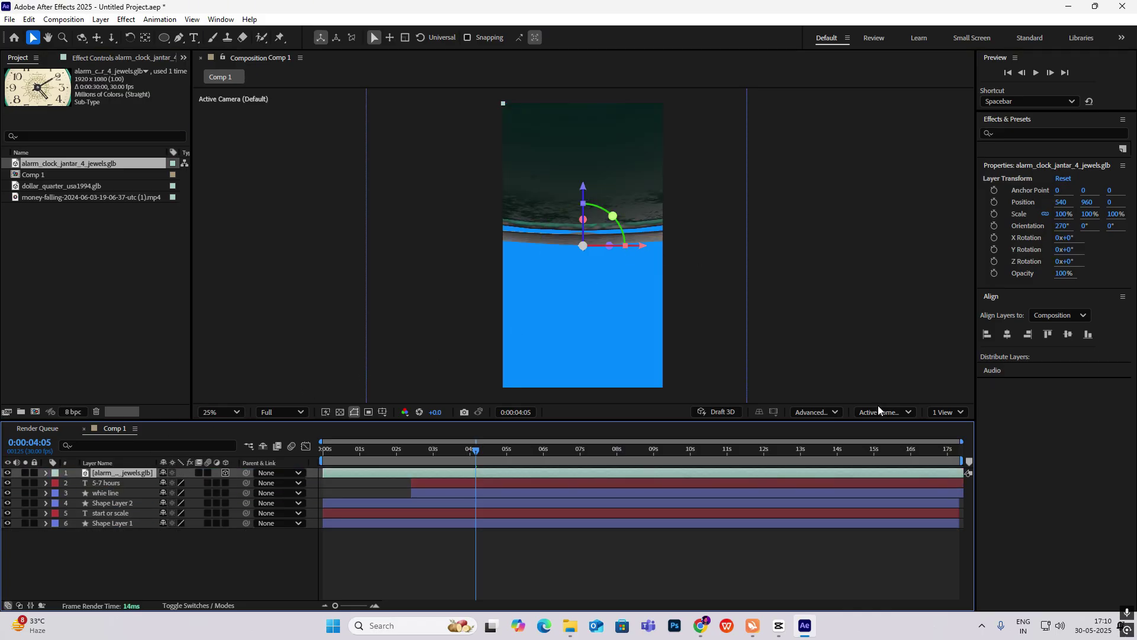
{"action": "left_click", "coordinate": [808, 412]}
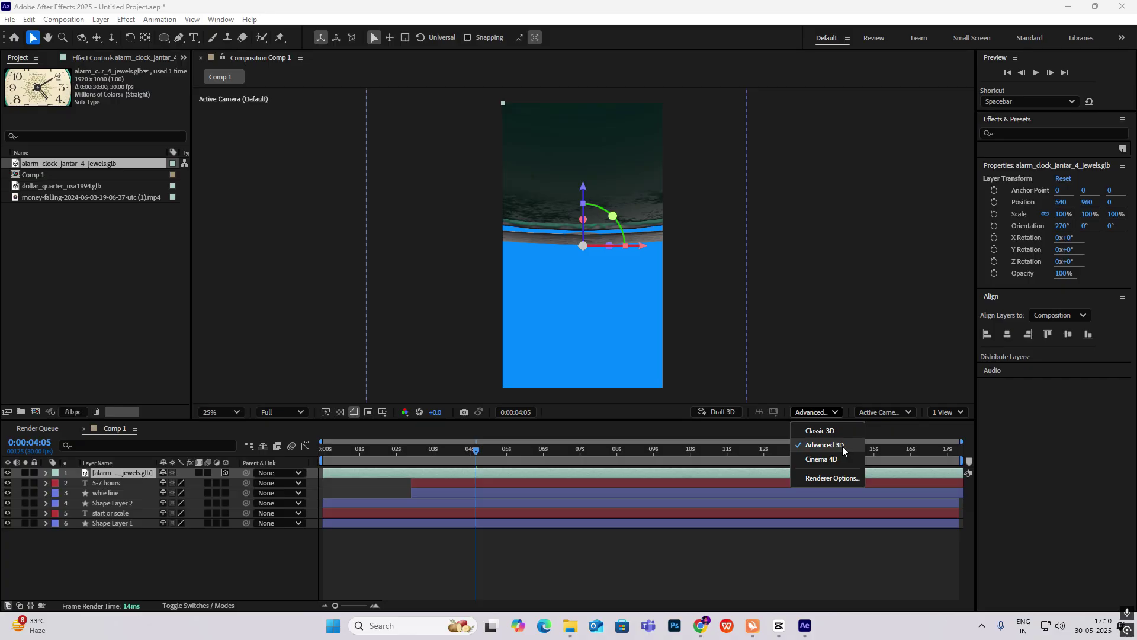
{"action": "left_click", "coordinate": [216, 574]}
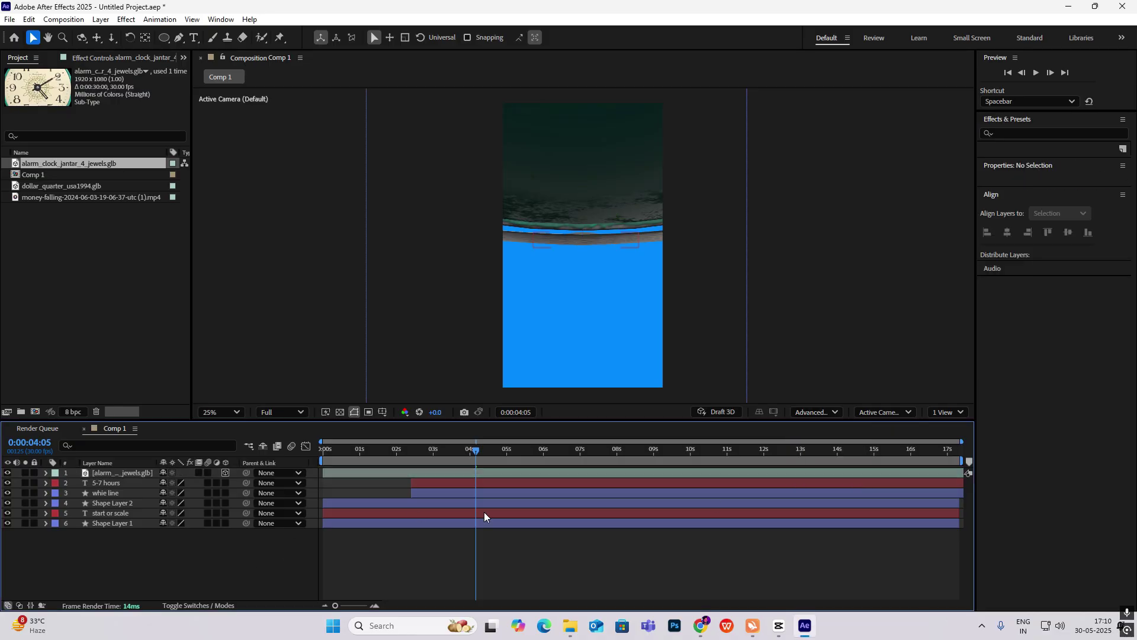
Switch to Sketchfab in Chrome, leave the Dollar Quarter model, and search the models for "alarm clock"
{"action": "left_click", "coordinate": [709, 629]}
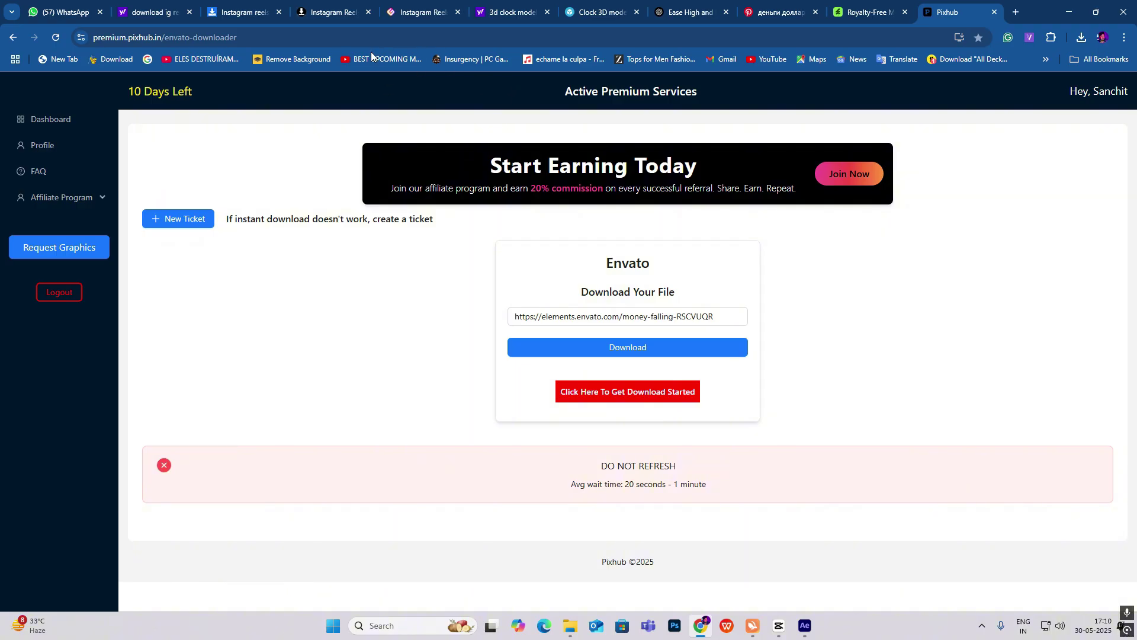
{"action": "left_click", "coordinate": [597, 13]}
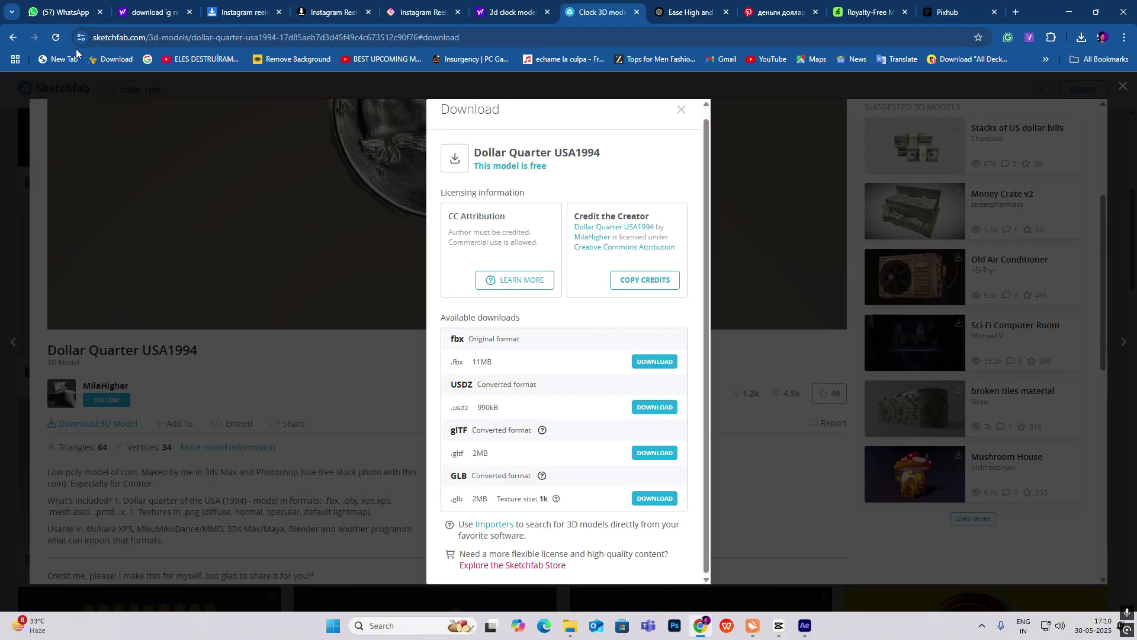
{"action": "left_click", "coordinate": [767, 86]}
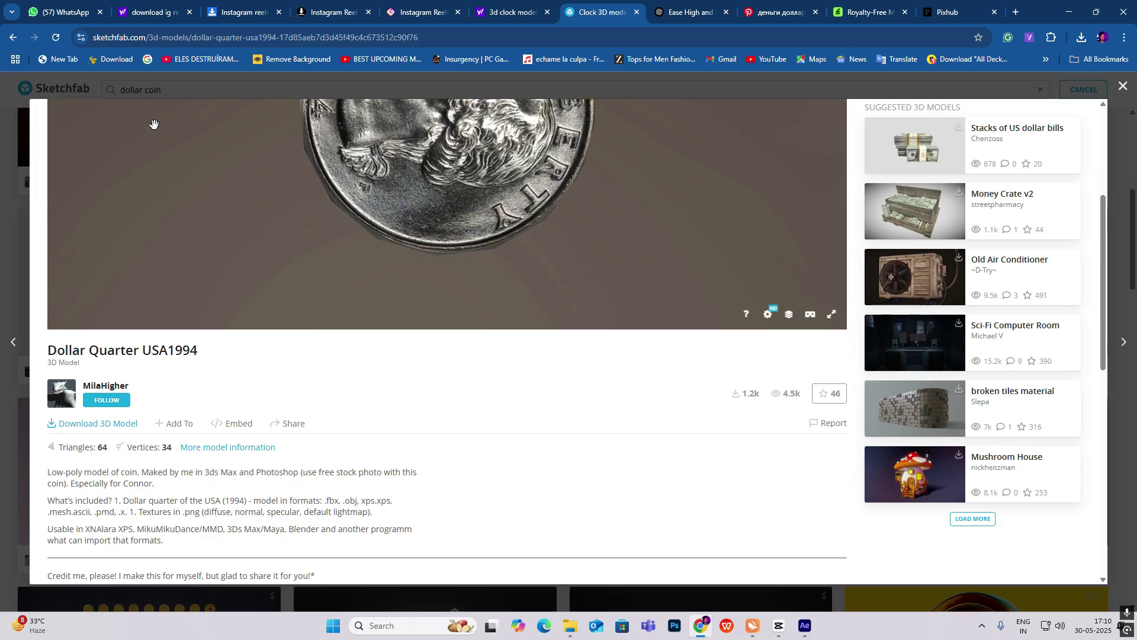
{"action": "left_click", "coordinate": [160, 89]}
{"action": "left_click", "coordinate": [160, 89]}
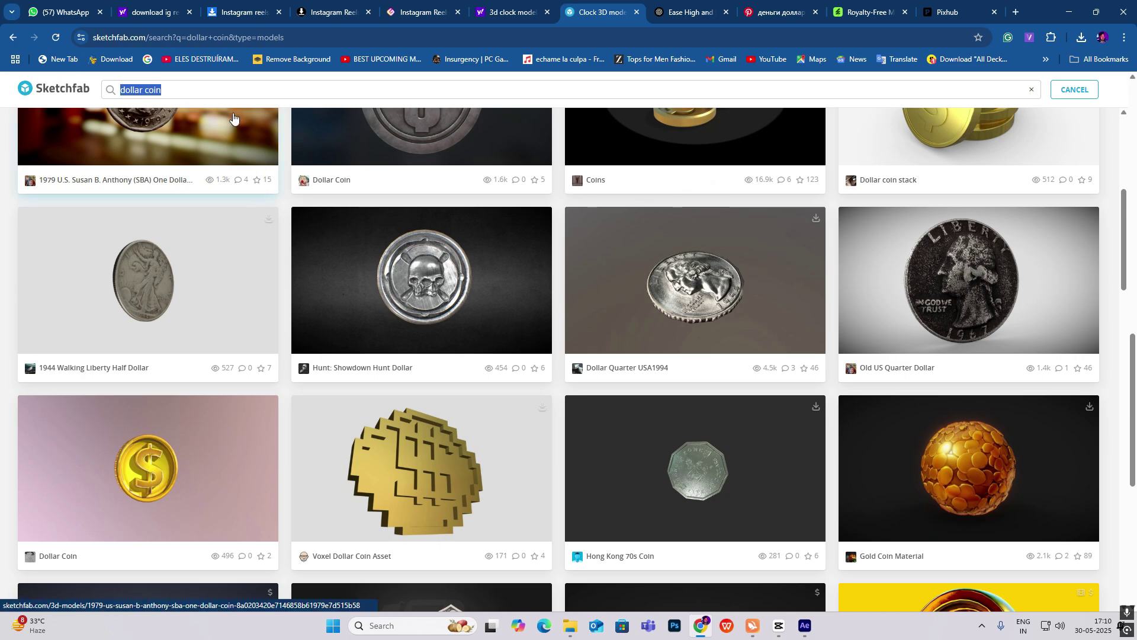
{"action": "type", "text": "alar"}
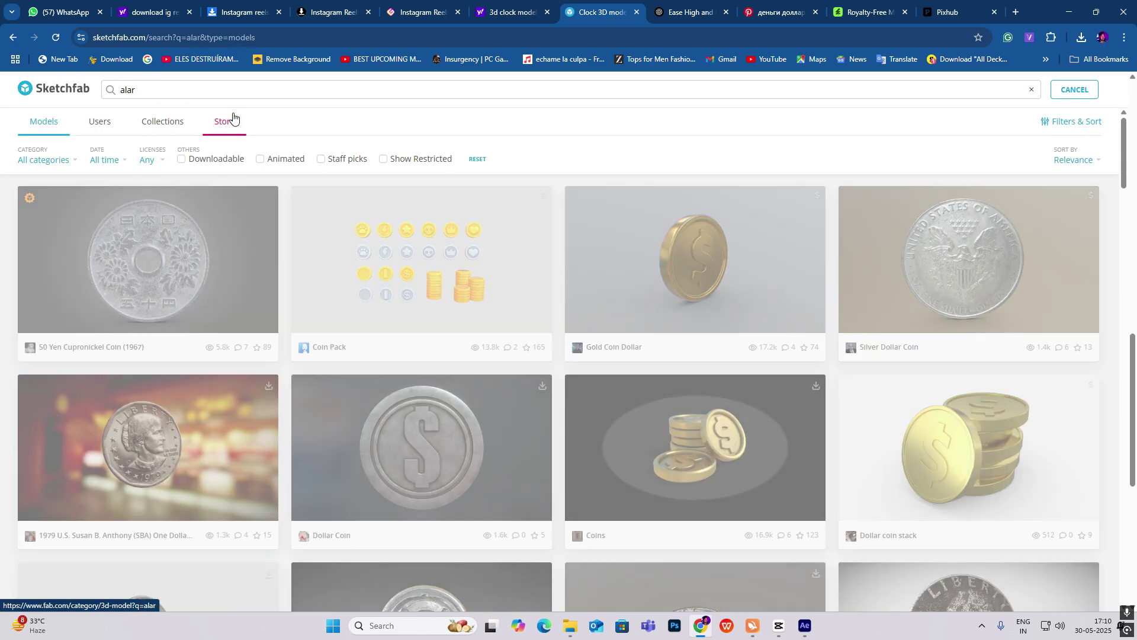
{"action": "type", "text": "m clock"}
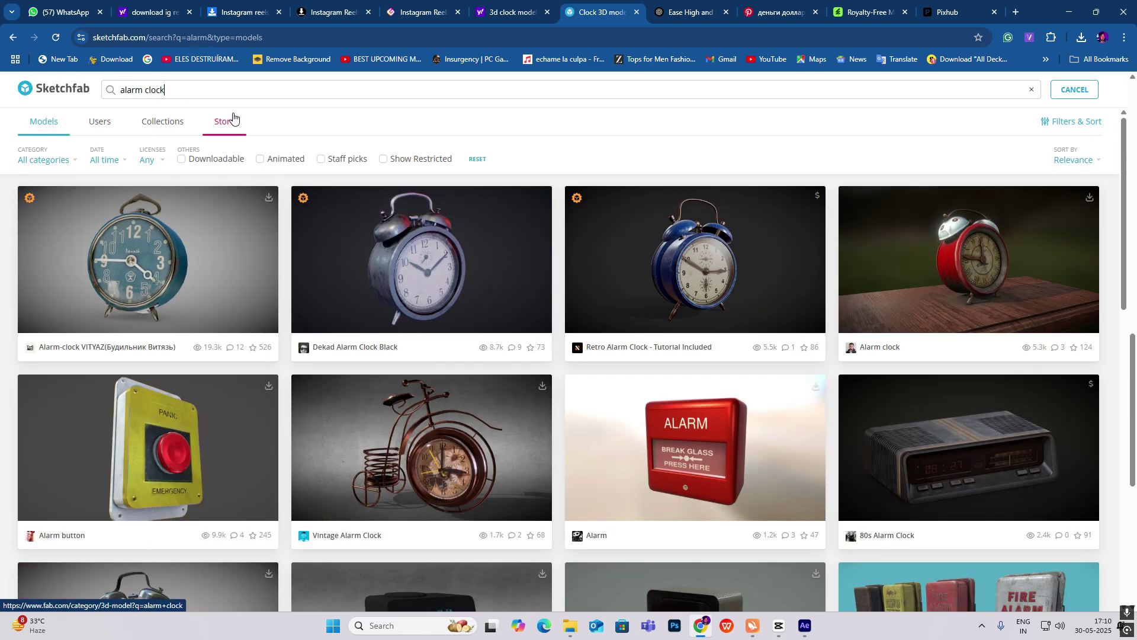
Open the copper twin-bell Alarm Clock model, review its available download formats, and close the download dialog
{"action": "scroll", "coordinate": [619, 344], "scroll_direction": "down", "scroll_amount": 8}
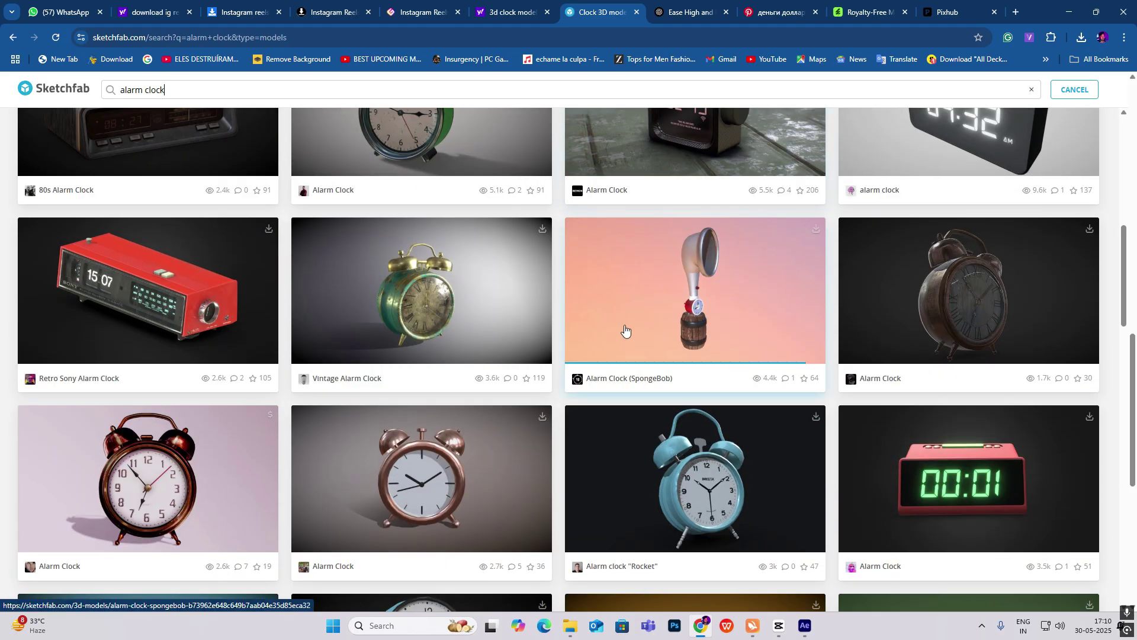
{"action": "left_click", "coordinate": [447, 459]}
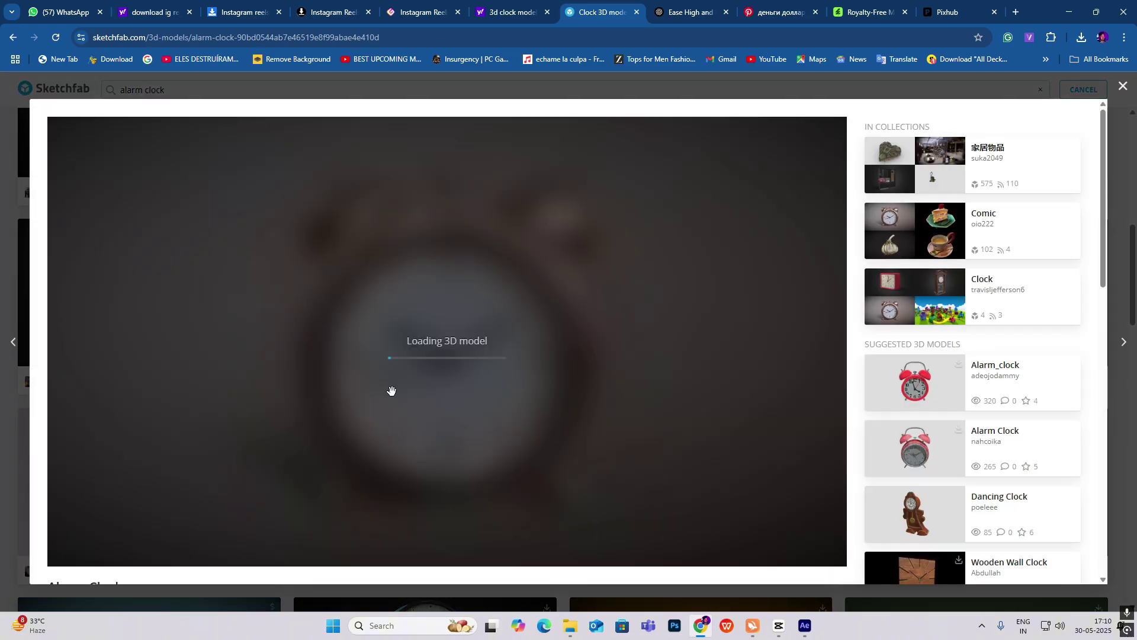
{"action": "scroll", "coordinate": [148, 570], "scroll_direction": "down", "scroll_amount": 3}
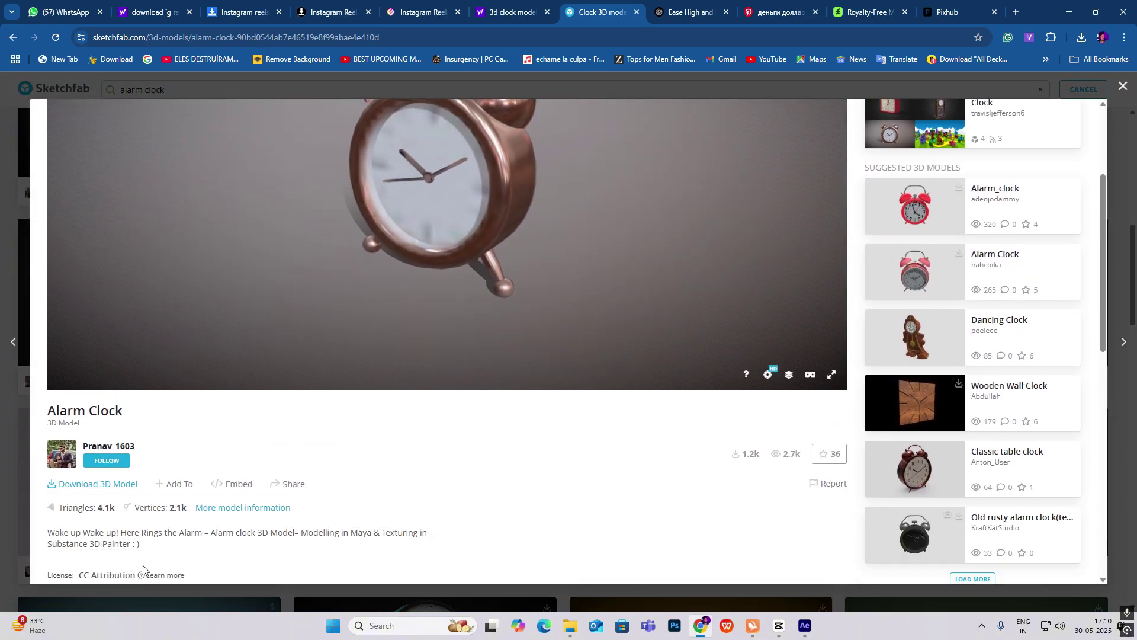
{"action": "scroll", "coordinate": [107, 313], "scroll_direction": "down", "scroll_amount": 3}
{"action": "left_click", "coordinate": [110, 307]}
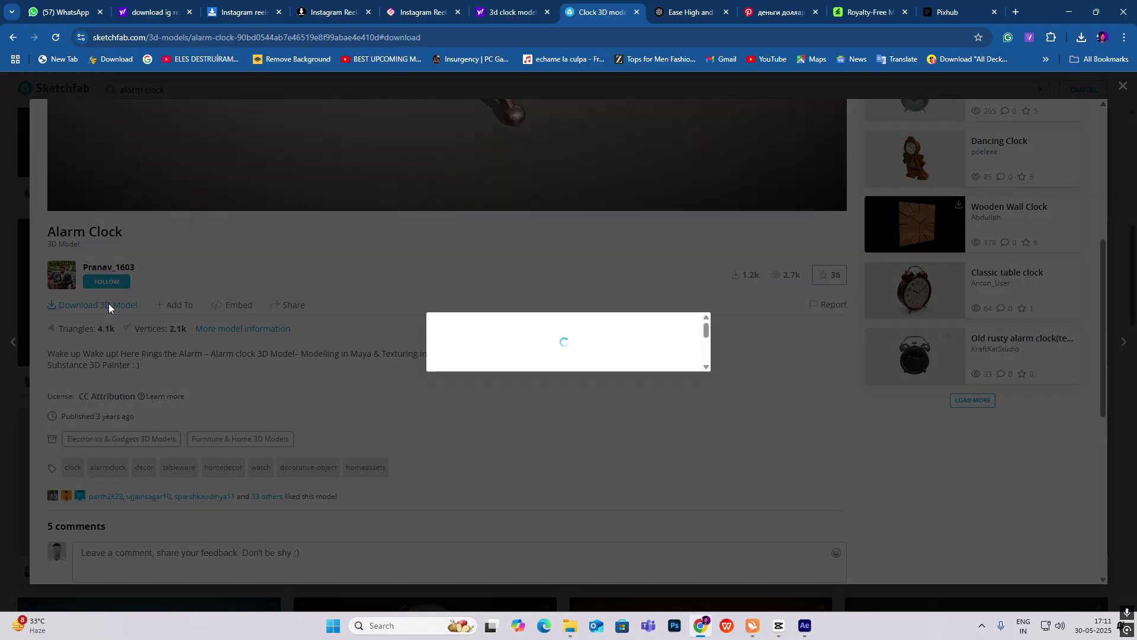
{"action": "scroll", "coordinate": [569, 414], "scroll_direction": "down", "scroll_amount": 1}
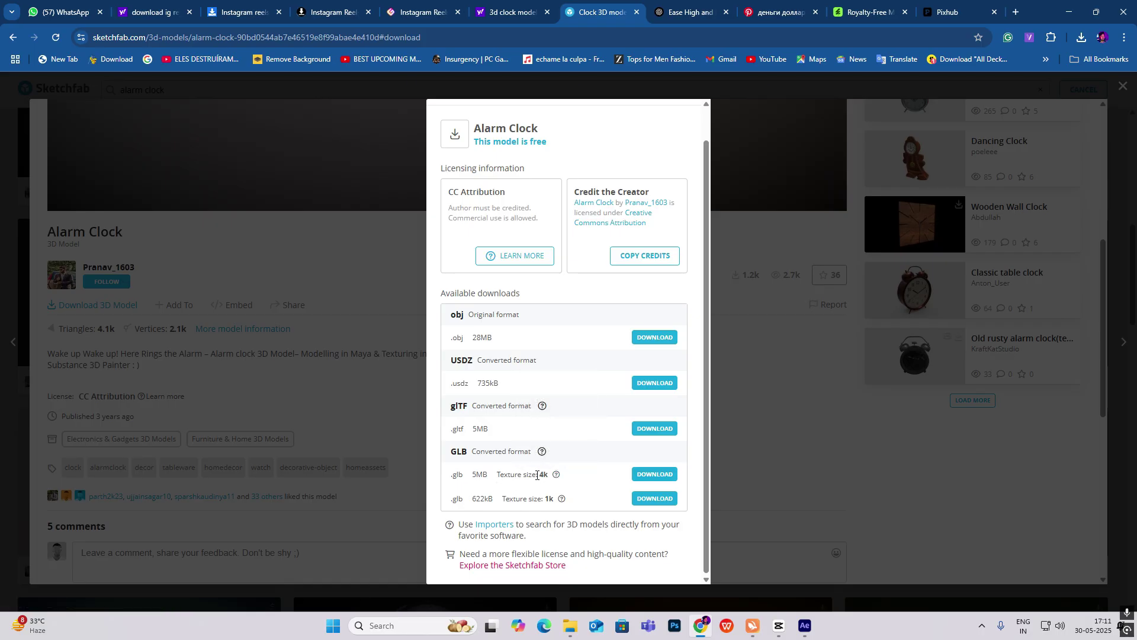
{"action": "left_click", "coordinate": [769, 446]}
{"action": "scroll", "coordinate": [557, 279], "scroll_direction": "up", "scroll_amount": 2}
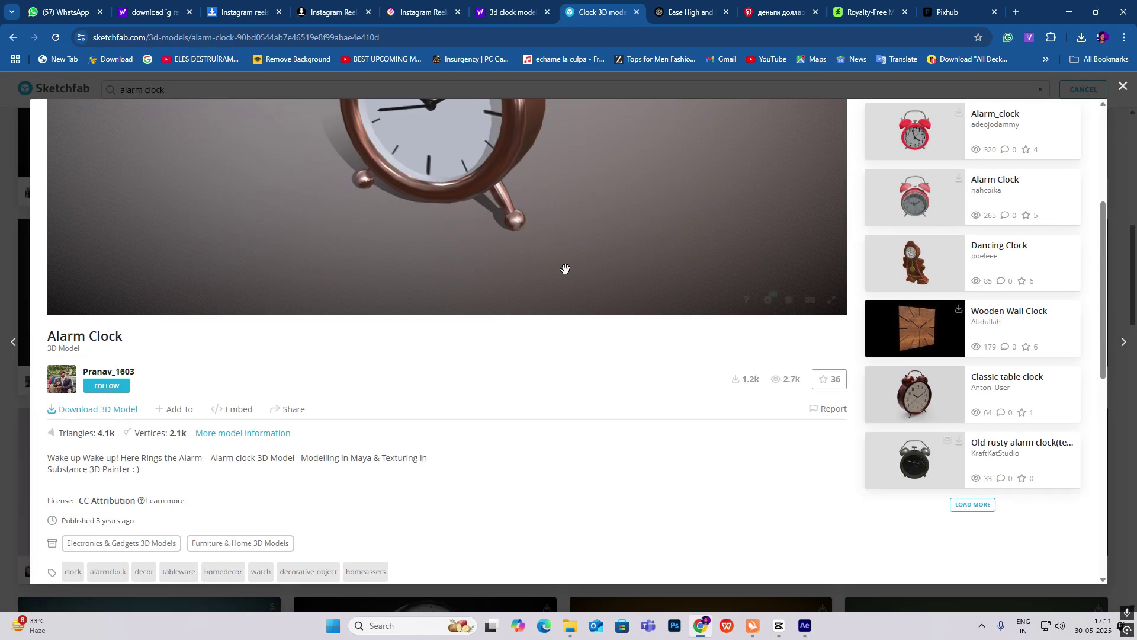
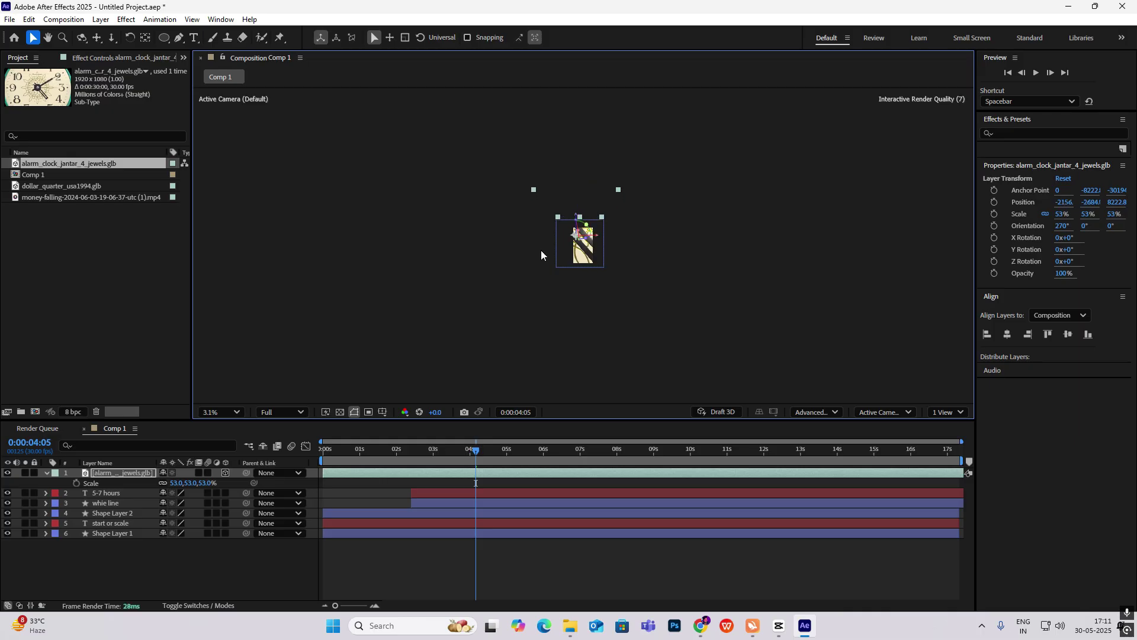
Set the alarm clock layer's scale to 5%
{"action": "left_click", "coordinate": [190, 482]}
{"action": "type", "text": "1"}
{"action": "key", "text": "Return"}
{"action": "type", "text": "5"}
{"action": "key", "text": "Return"}
{"action": "left_click", "coordinate": [261, 548]}
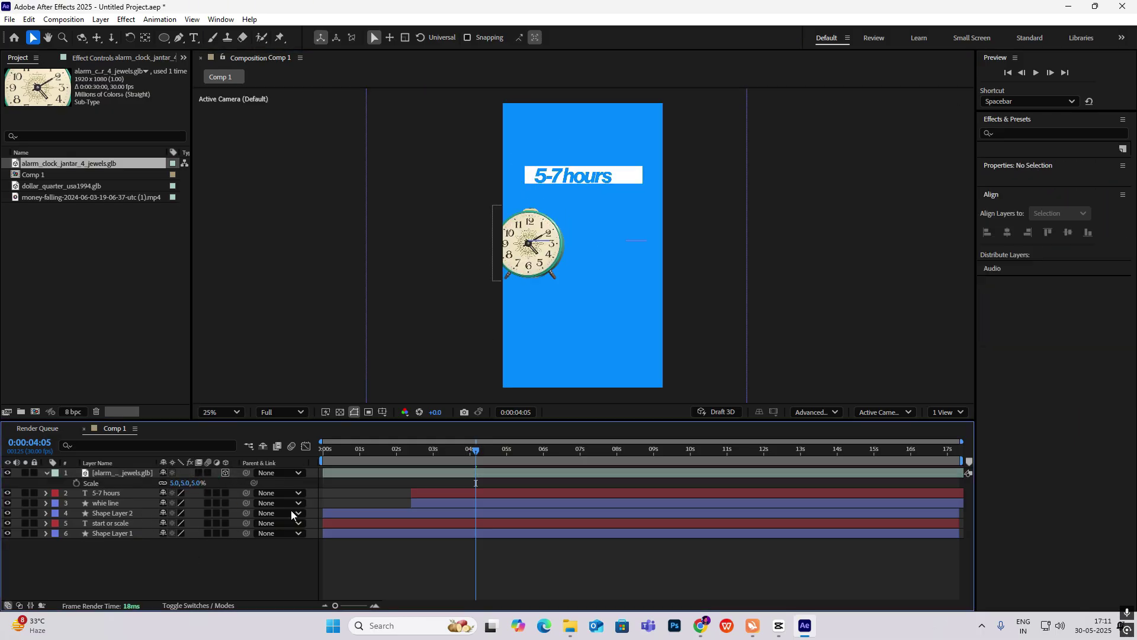
Move the alarm clock below the "5-7 hours" caption and enlarge it to a scale of 9%
{"action": "left_click_drag", "start_coordinate": [514, 264], "coordinate": [538, 261]}
{"action": "key", "text": "alt+Tab"}
{"action": "key", "text": "alt+Tab"}
{"action": "scroll", "coordinate": [538, 261], "scroll_direction": "down", "scroll_amount": 1}
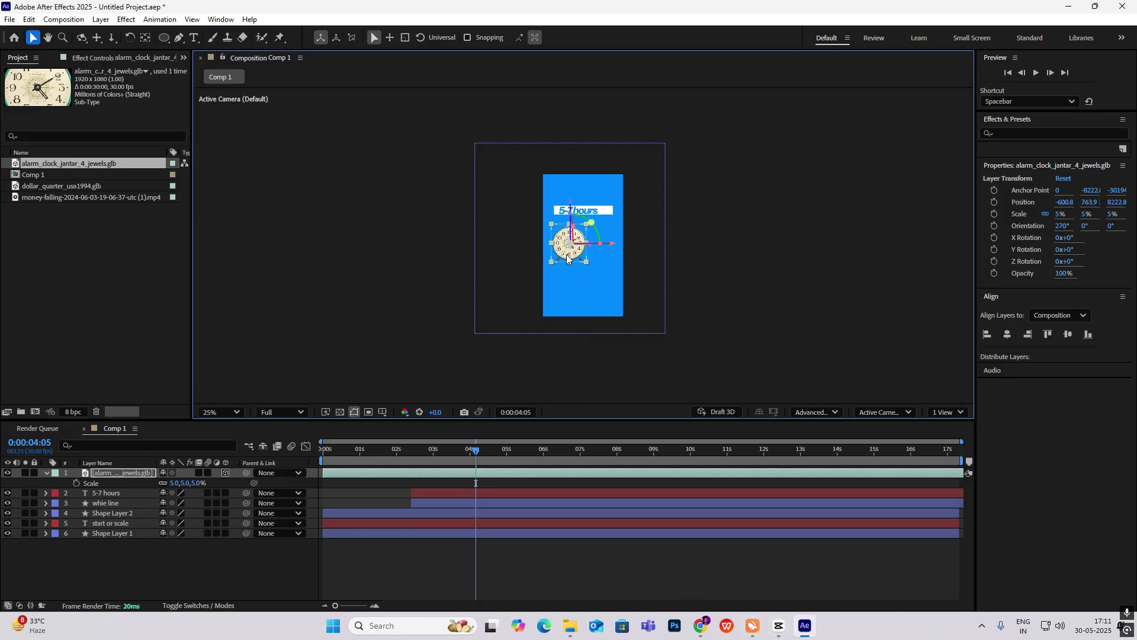
{"action": "scroll", "coordinate": [551, 243], "scroll_direction": "up", "scroll_amount": 1}
{"action": "left_click_drag", "start_coordinate": [191, 483], "coordinate": [207, 483]}
{"action": "left_click_drag", "start_coordinate": [557, 238], "coordinate": [566, 260]}
At 0:00:03:15, turn the alarm clock to an X rotation of -7°, Y rotation of 1° and Z rotation of -33°
{"action": "key", "text": "r"}
{"action": "left_click_drag", "start_coordinate": [475, 450], "coordinate": [451, 462]}
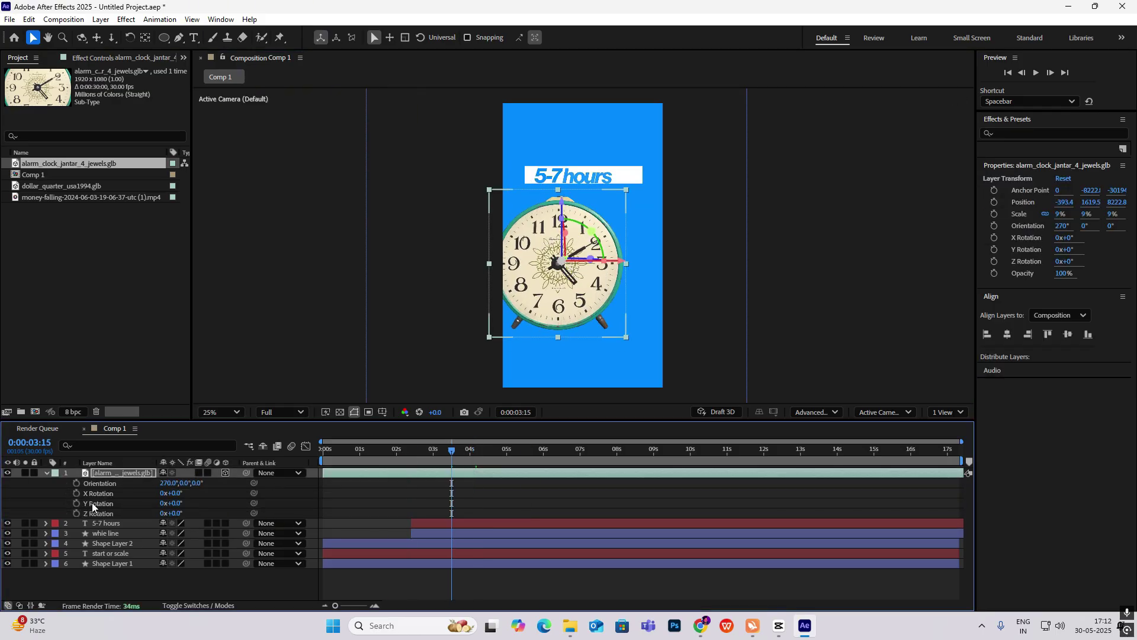
{"action": "mouse_move", "coordinate": [179, 505]}
{"action": "left_mouse_down"}
{"action": "mouse_move", "coordinate": [201, 504]}
{"action": "mouse_move", "coordinate": [174, 494]}
{"action": "left_mouse_up"}
{"action": "left_click_drag", "start_coordinate": [179, 513], "coordinate": [160, 517]}
Start keyframing the clock's X, Y and Z rotation and its position at 0:00:03:15
{"action": "left_click", "coordinate": [77, 512]}
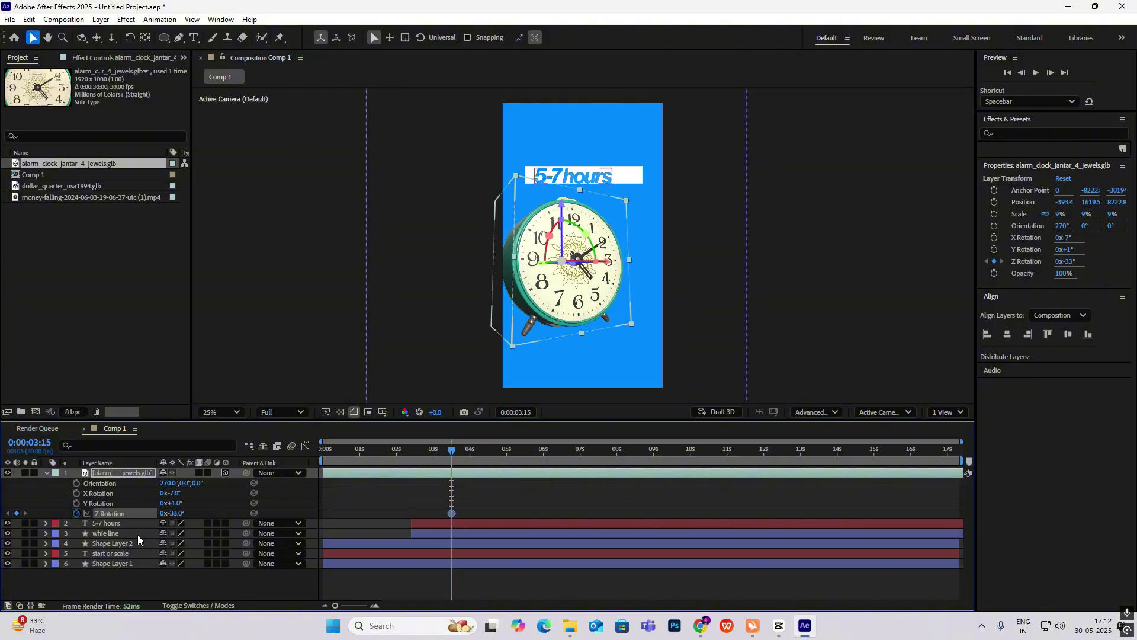
{"action": "left_click", "coordinate": [76, 492]}
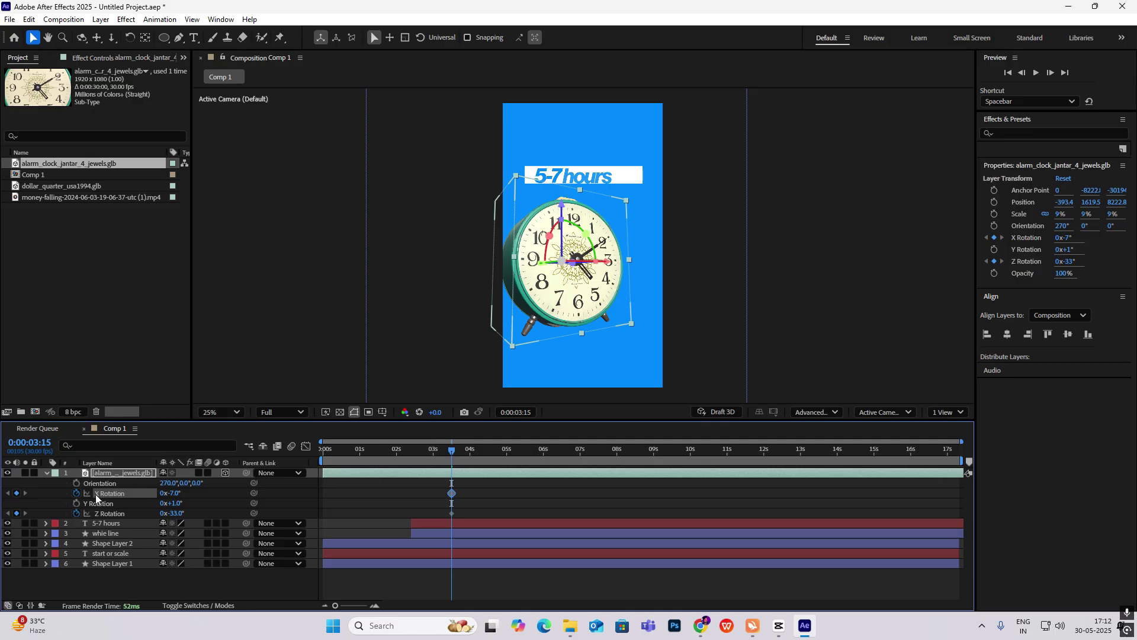
{"action": "left_click", "coordinate": [77, 503]}
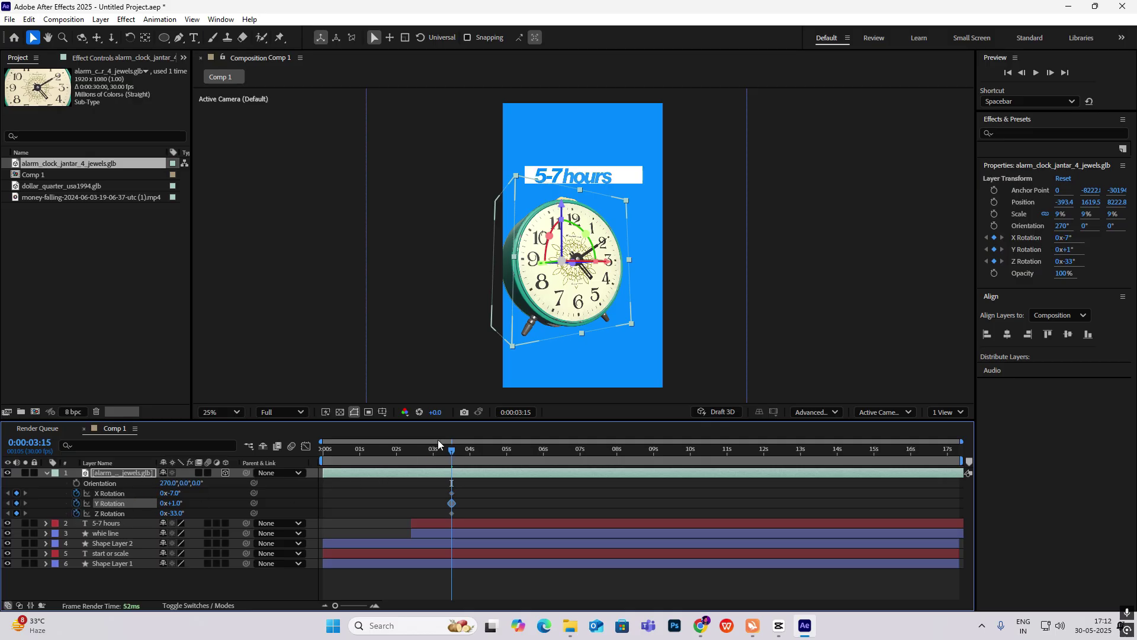
{"action": "mouse_move", "coordinate": [449, 451]}
{"action": "left_mouse_down"}
{"action": "mouse_move", "coordinate": [404, 457]}
{"action": "mouse_move", "coordinate": [452, 458]}
{"action": "left_mouse_up"}
{"action": "key", "text": "shift+p"}
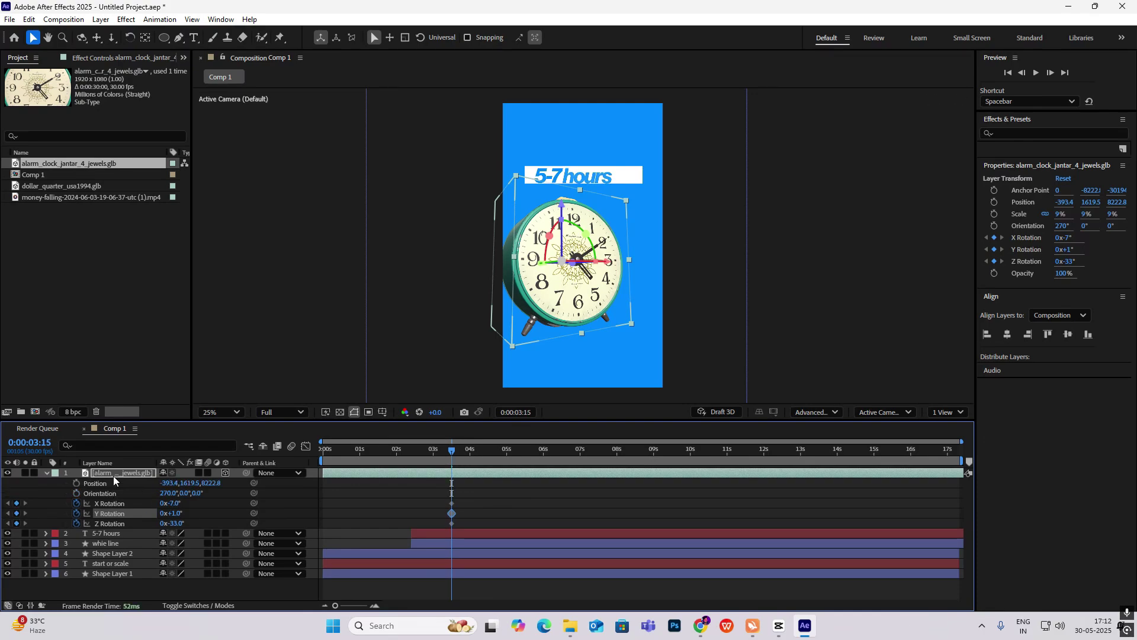
{"action": "left_click", "coordinate": [76, 483]}
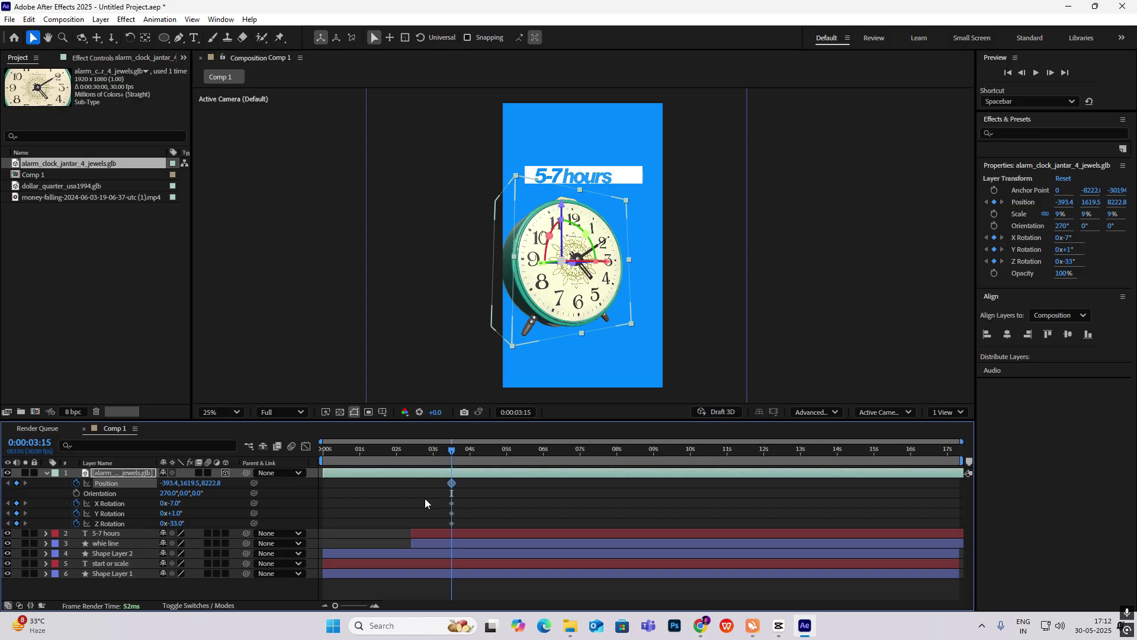
Add keyframes for the clock's position and all three rotations at 0:00:02:12, where the caption layers start
{"action": "left_click_drag", "start_coordinate": [447, 453], "coordinate": [412, 465]}
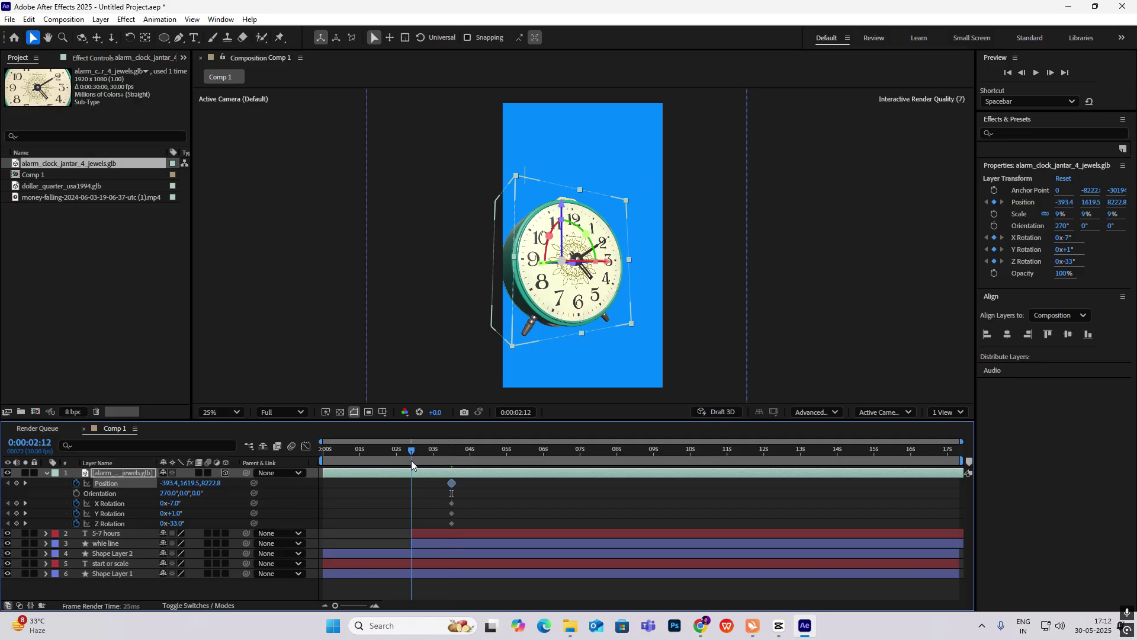
{"action": "left_click", "coordinate": [17, 503]}
{"action": "left_click", "coordinate": [16, 513]}
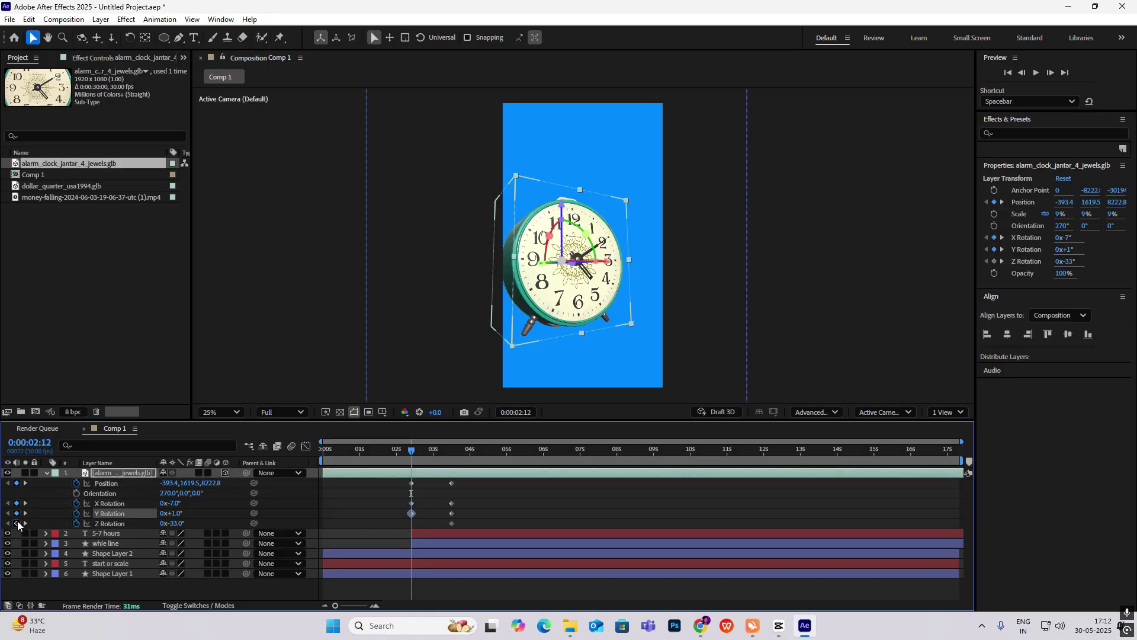
{"action": "left_click", "coordinate": [16, 523]}
At 0:00:02:12, lower the clock below the frame to a Y position of 10219.5 and set its Z rotation to -4°
{"action": "left_click_drag", "start_coordinate": [191, 484], "coordinate": [531, 477]}
{"action": "left_click_drag", "start_coordinate": [185, 483], "coordinate": [347, 465]}
{"action": "key", "text": "comma"}
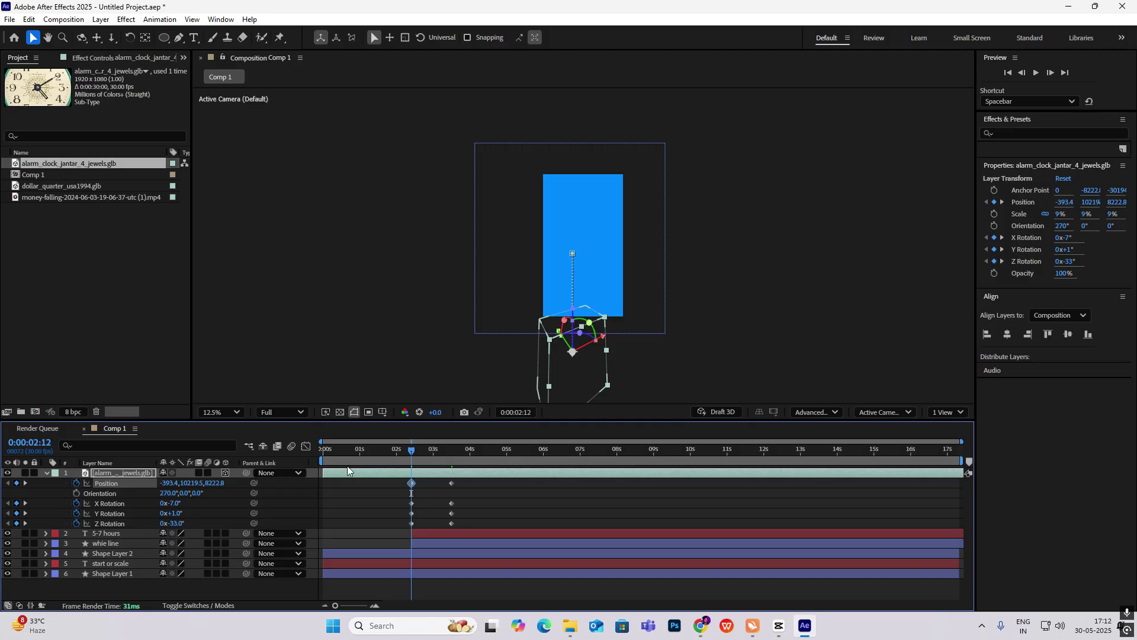
{"action": "mouse_move", "coordinate": [412, 453]}
{"action": "left_mouse_down"}
{"action": "mouse_move", "coordinate": [460, 459]}
{"action": "mouse_move", "coordinate": [411, 457]}
{"action": "left_mouse_up"}
{"action": "left_click_drag", "start_coordinate": [176, 523], "coordinate": [196, 525]}
Ease the clock's position and rotation keyframes, adjust their speed curve, and preview the clock rising into the frame
{"action": "left_click_drag", "start_coordinate": [410, 462], "coordinate": [355, 526]}
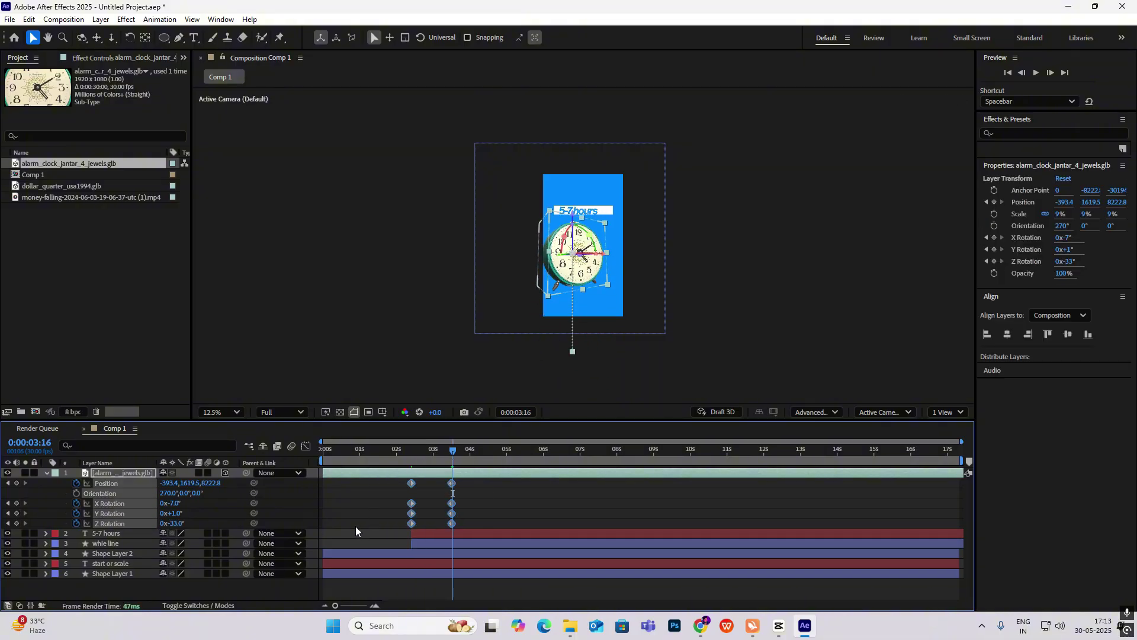
{"action": "left_click", "coordinate": [305, 446]}
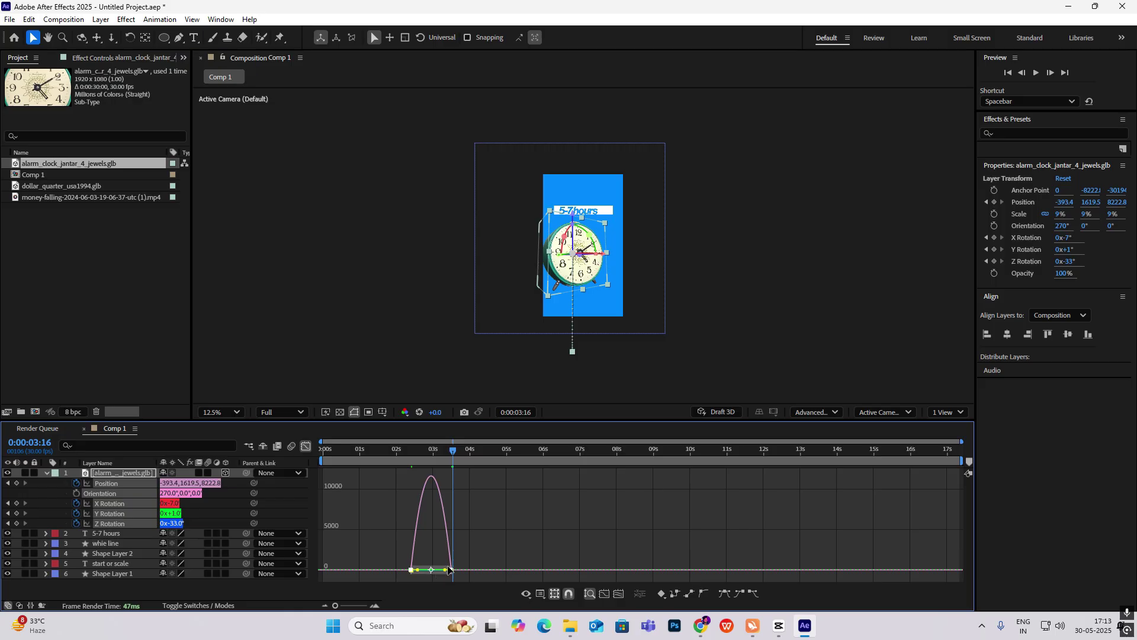
{"action": "left_click_drag", "start_coordinate": [444, 570], "coordinate": [438, 572]}
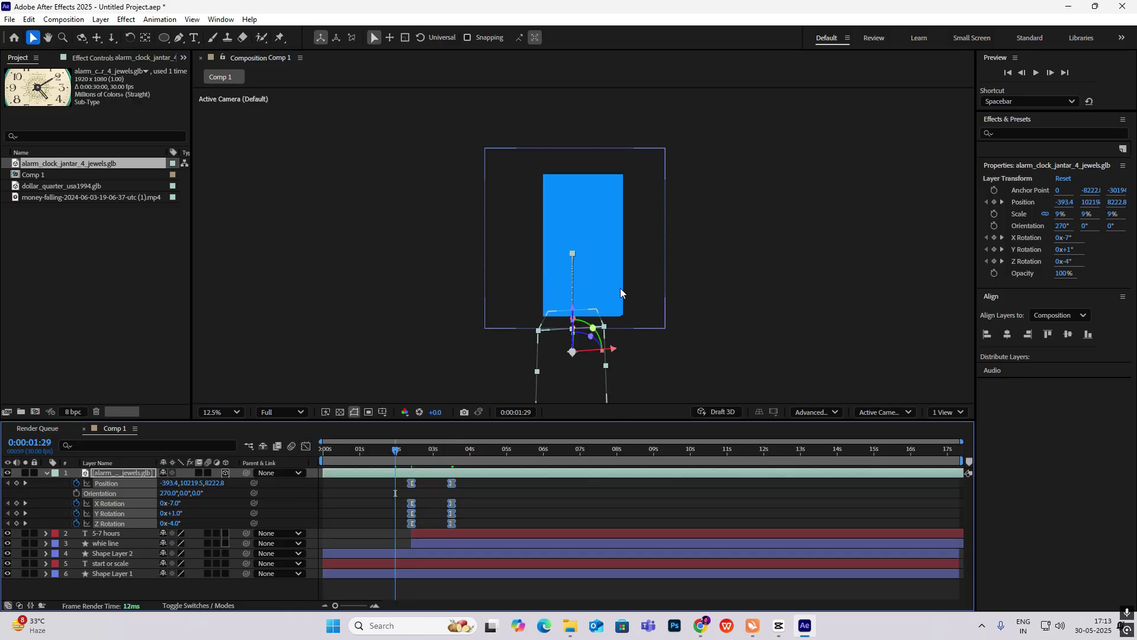
{"action": "key", "text": "space"}
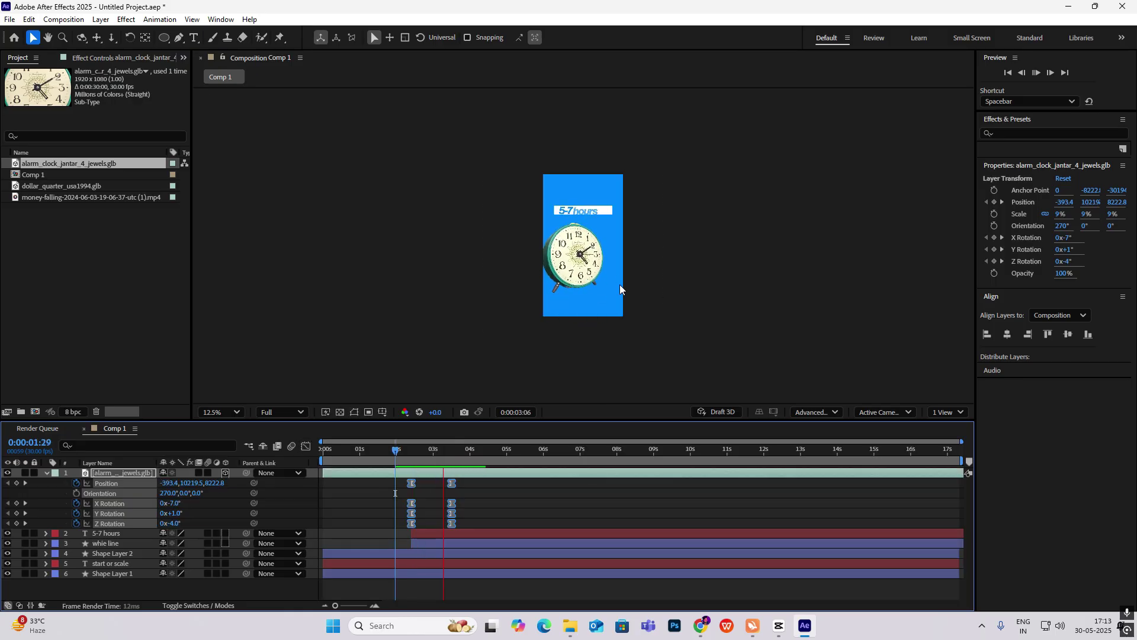
{"action": "key", "text": "."}
{"action": "left_click", "coordinate": [407, 452]}
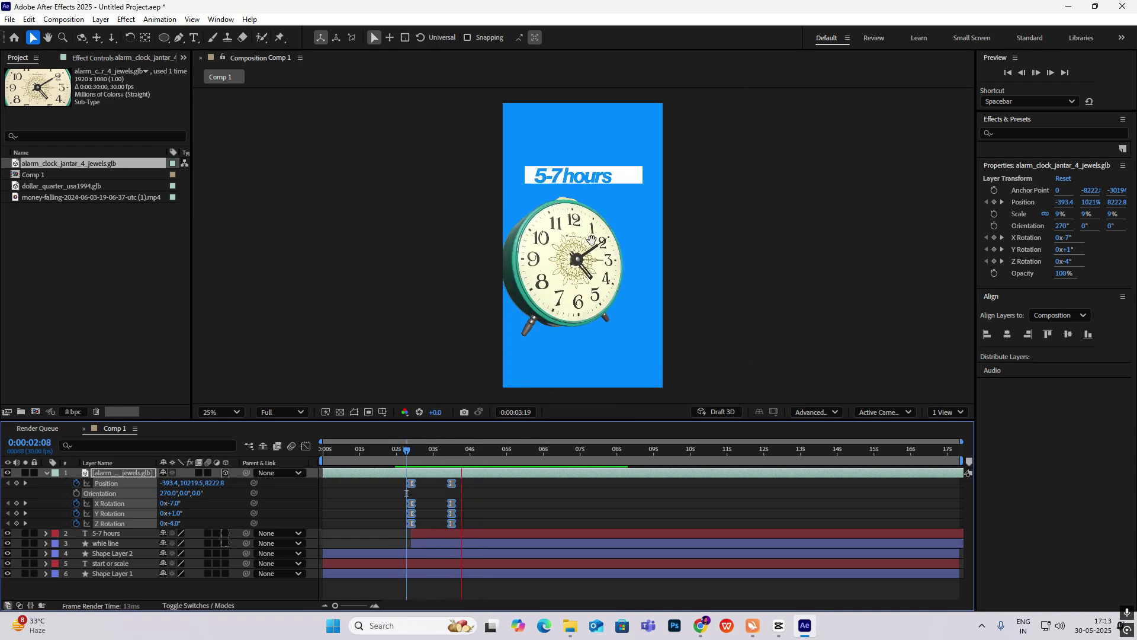
{"action": "key", "text": "space"}
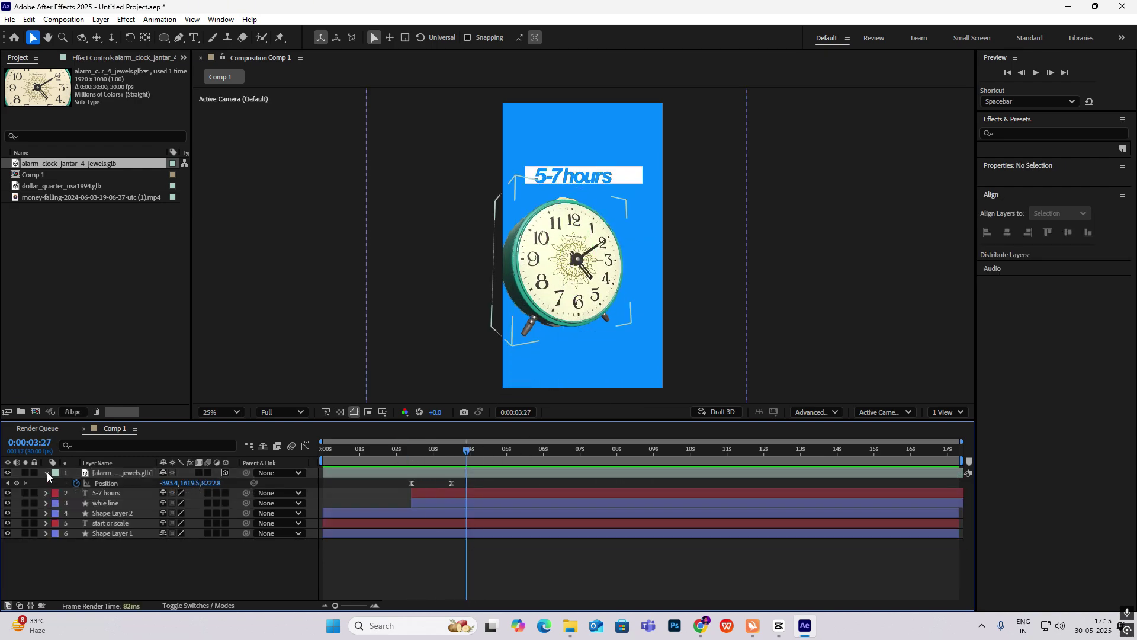
Pre-compose the alarm clock layer as Pre-comp 1, moving all attributes into the new composition
{"action": "left_click", "coordinate": [48, 475]}
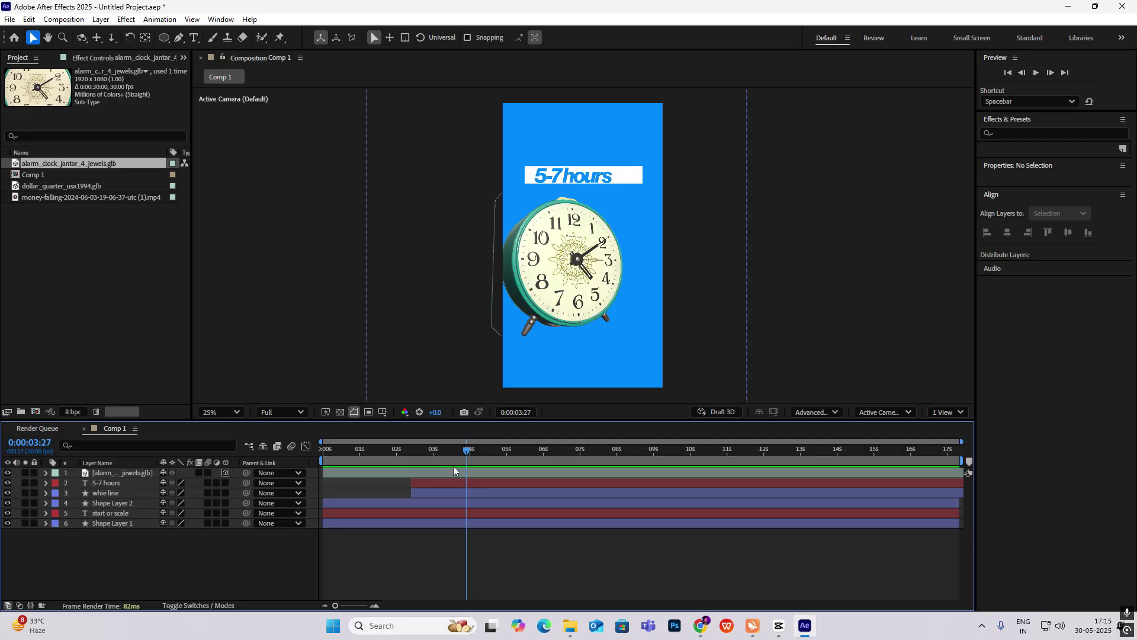
{"action": "left_click", "coordinate": [454, 472]}
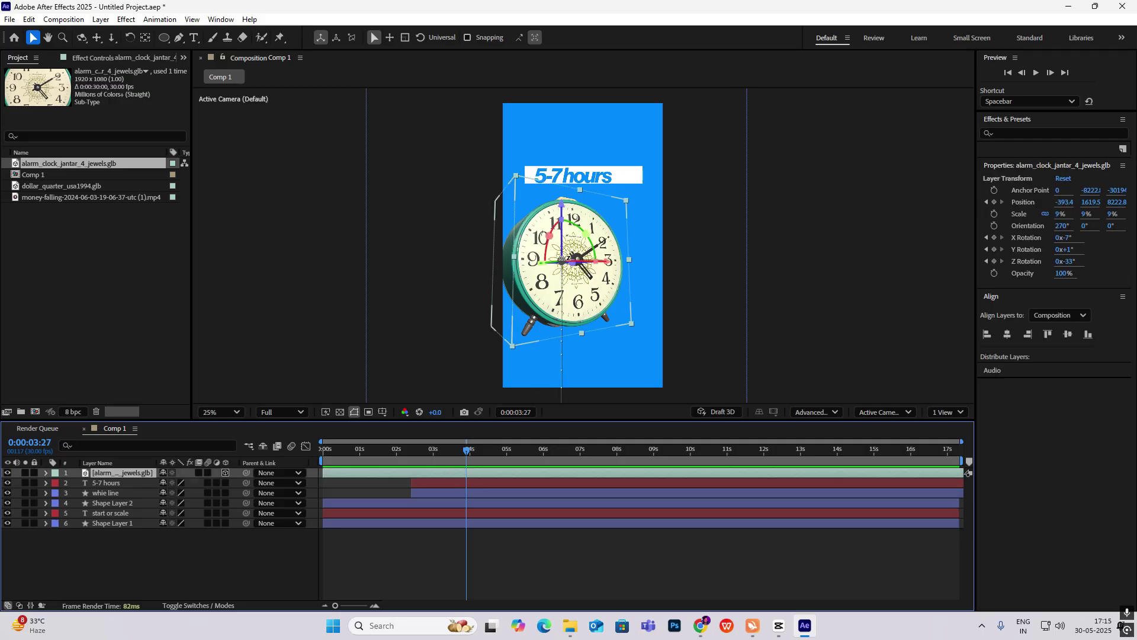
{"action": "key", "text": "ctrl+shift+c"}
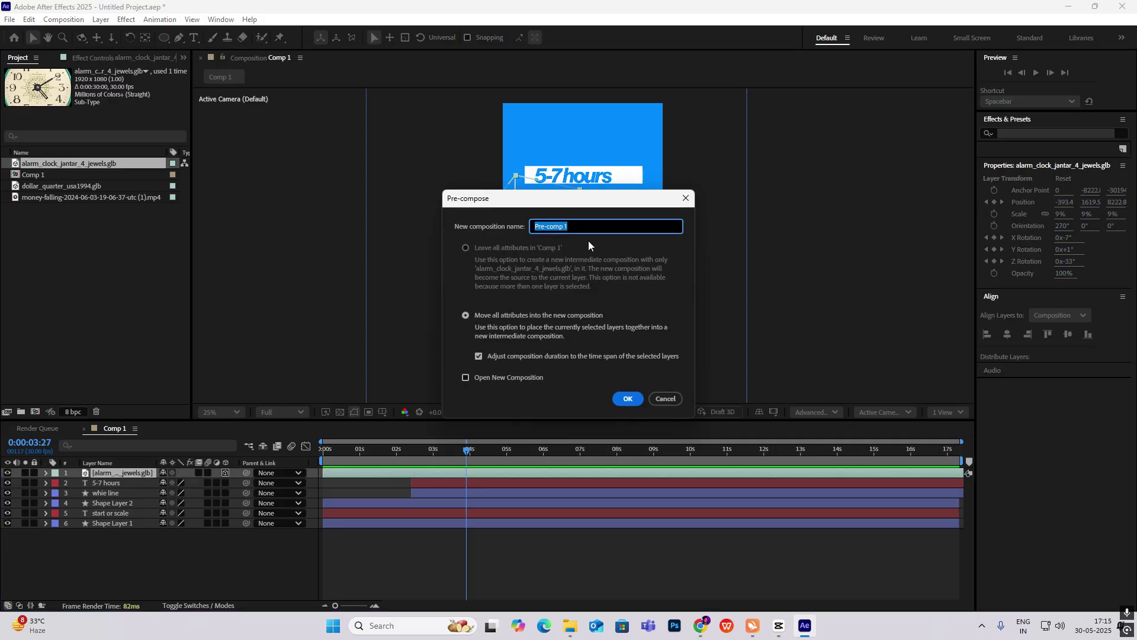
{"action": "left_click", "coordinate": [626, 397]}
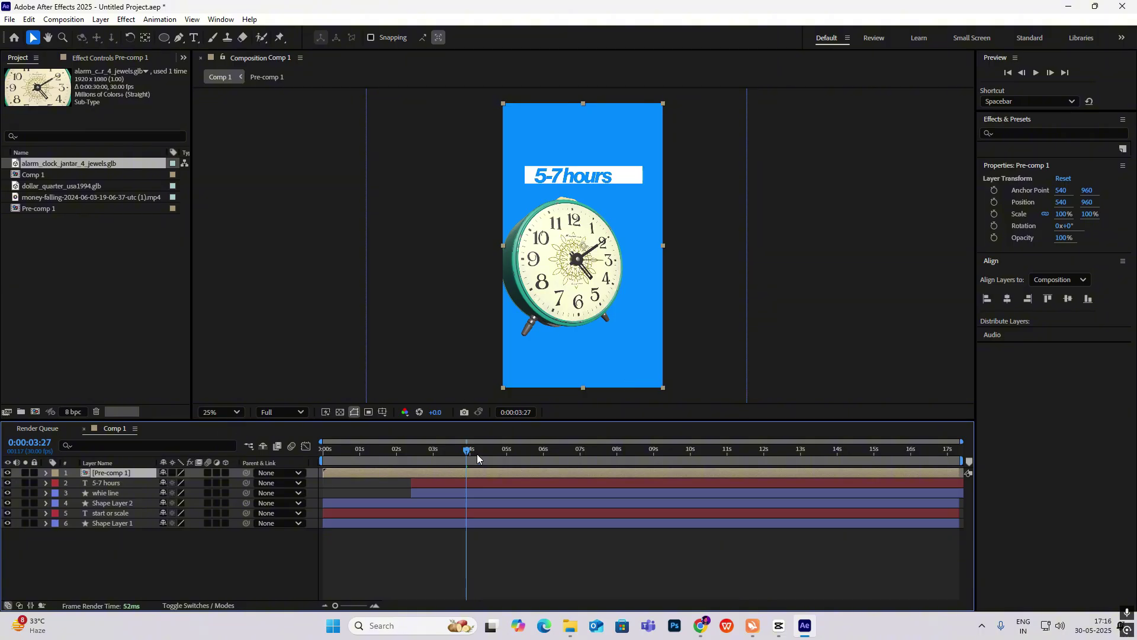
Make Pre-comp 1 and all the text and shape layers beneath it 3D
{"action": "left_click_drag", "start_coordinate": [478, 458], "coordinate": [425, 467]}
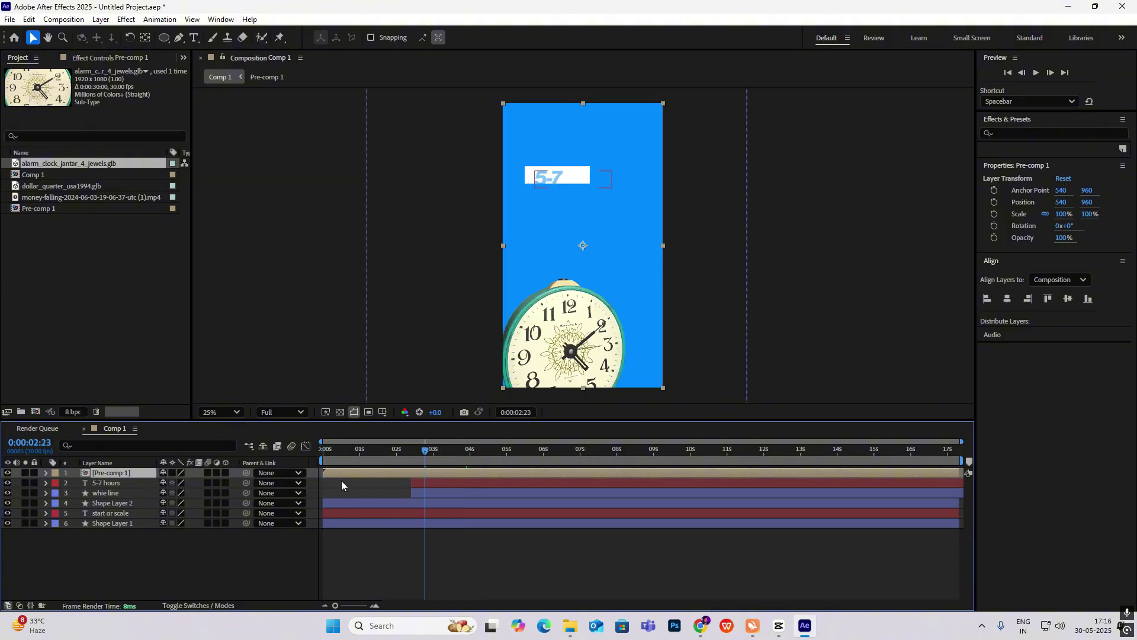
{"action": "left_click", "coordinate": [225, 473]}
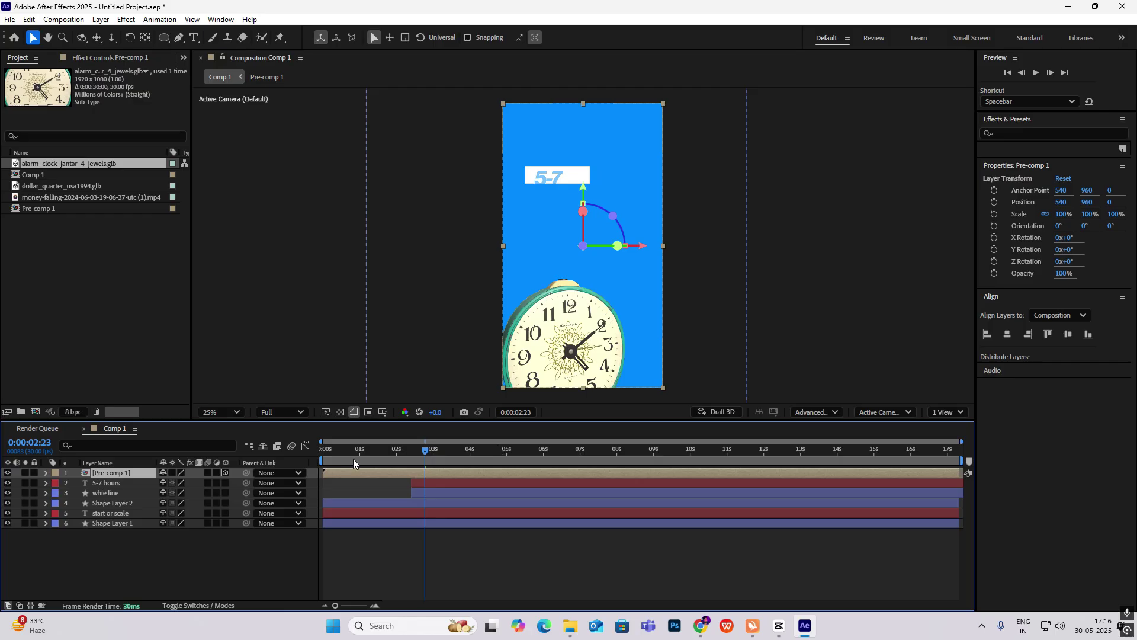
{"action": "left_click_drag", "start_coordinate": [228, 483], "coordinate": [225, 511]}
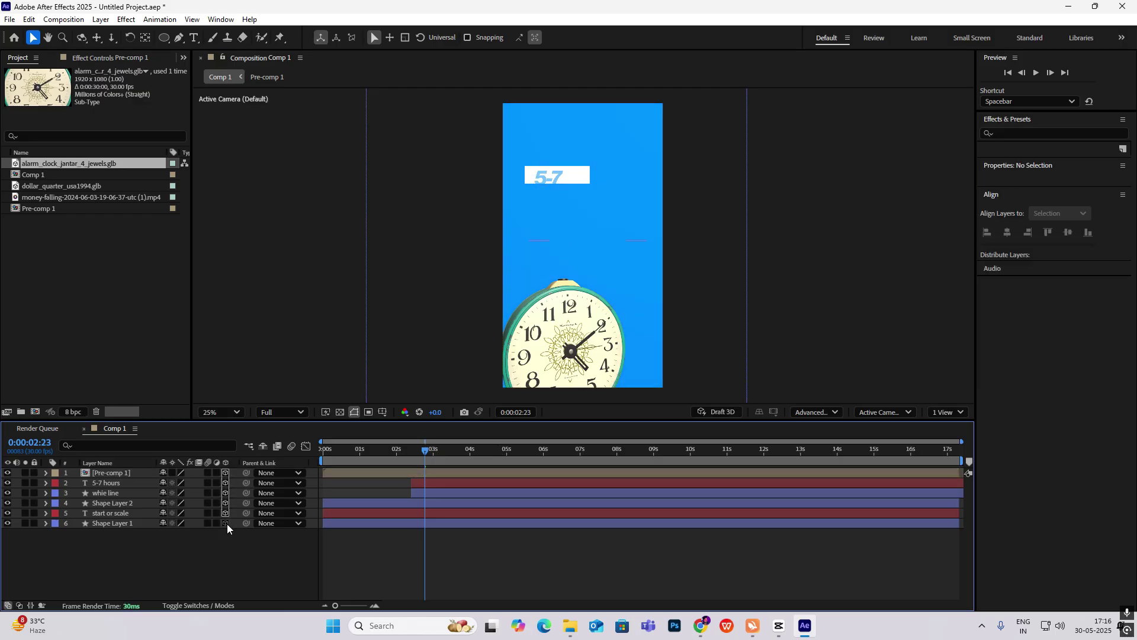
Add a two-node camera named Camera 1 with the 50mm preset to Comp 1
{"action": "left_click_drag", "start_coordinate": [428, 448], "coordinate": [466, 482]}
{"action": "right_click", "coordinate": [150, 570]}
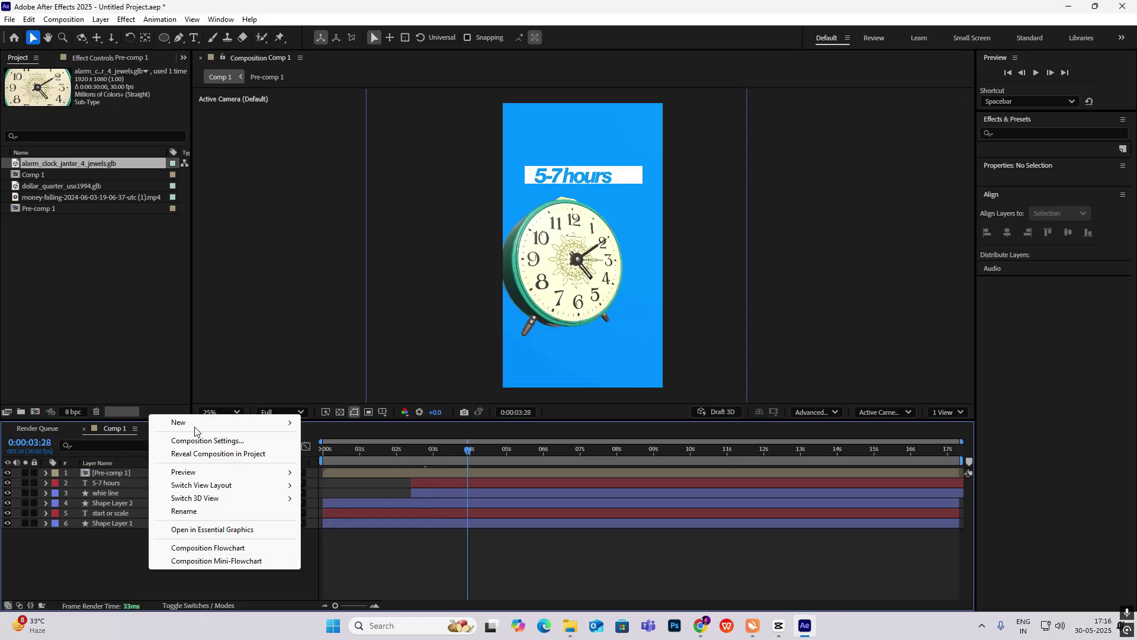
{"action": "mouse_move", "coordinate": [202, 422]}
{"action": "left_click", "coordinate": [331, 480]}
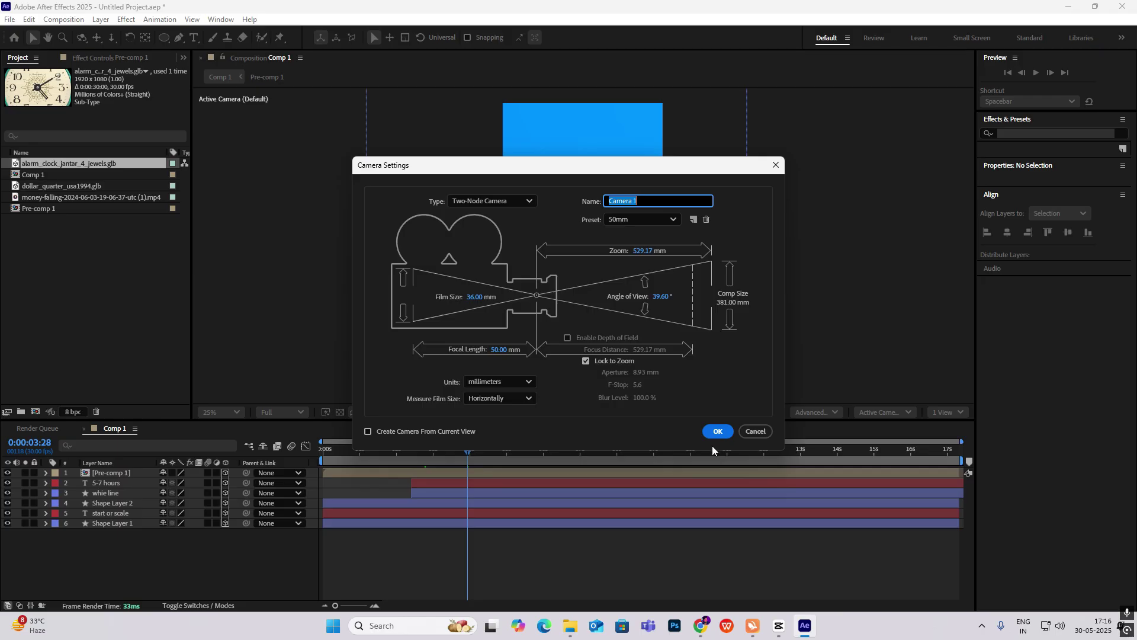
{"action": "left_click", "coordinate": [717, 431]}
Add a null object, make it 3D, and parent Camera 1 to it
{"action": "right_click", "coordinate": [215, 572]}
{"action": "mouse_move", "coordinate": [246, 425]}
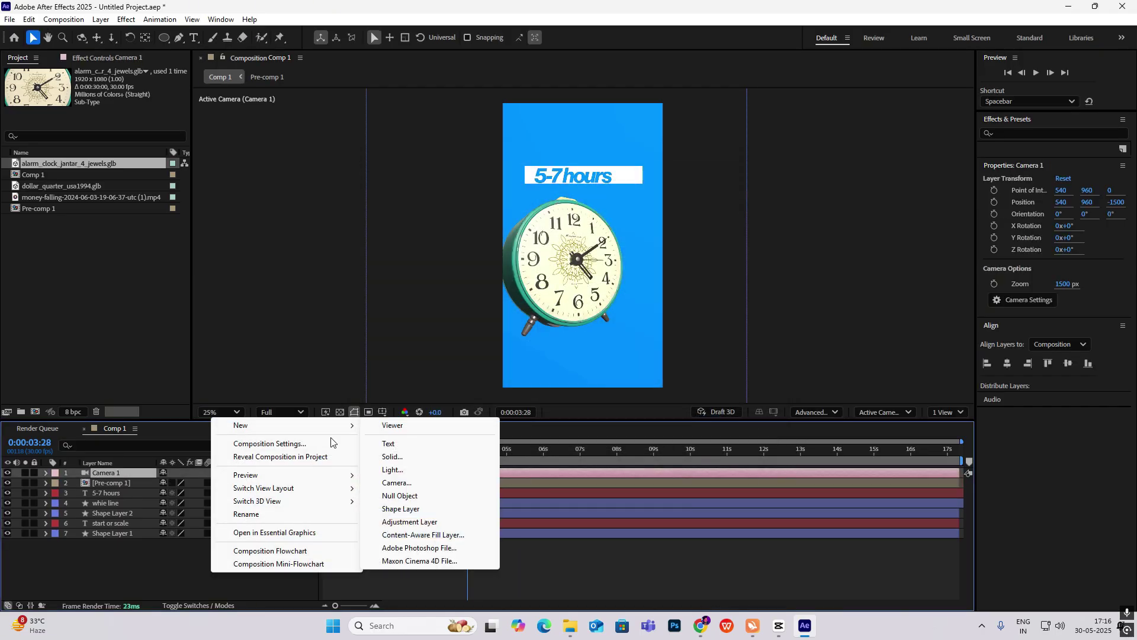
{"action": "left_click", "coordinate": [400, 495]}
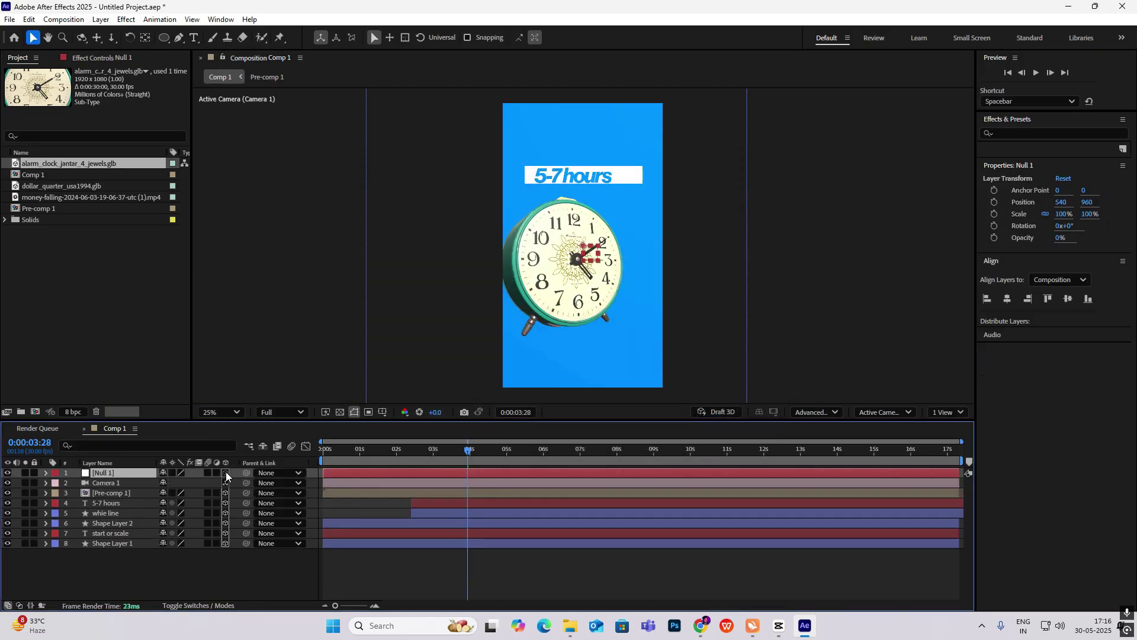
{"action": "left_click", "coordinate": [225, 472]}
{"action": "left_click_drag", "start_coordinate": [247, 481], "coordinate": [117, 474]}
Keyframe the null's position from about 0:00:03:02 and move it to X 1575 at 0:00:04:16
{"action": "left_click_drag", "start_coordinate": [442, 457], "coordinate": [492, 460]}
{"action": "key", "text": "p"}
{"action": "left_click", "coordinate": [76, 483]}
{"action": "left_click_drag", "start_coordinate": [169, 483], "coordinate": [834, 534]}
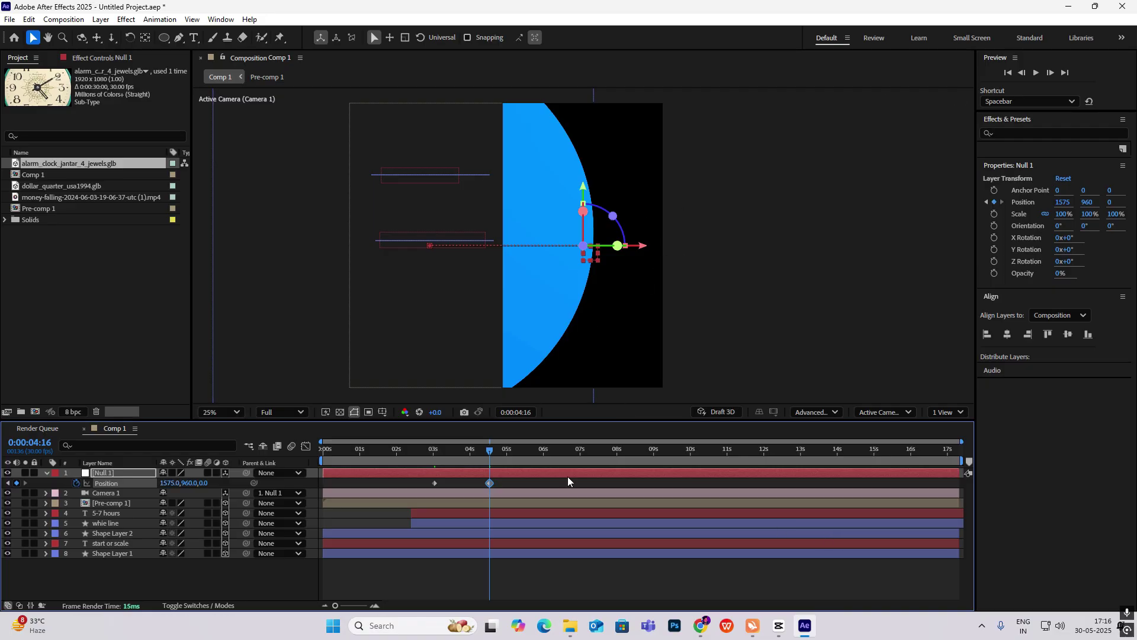
Turn off 3D for the circle on Shape Layer 2, keeping Shape Layer 1 as a 3D layer
{"action": "left_click", "coordinate": [475, 572]}
{"action": "left_click", "coordinate": [225, 554]}
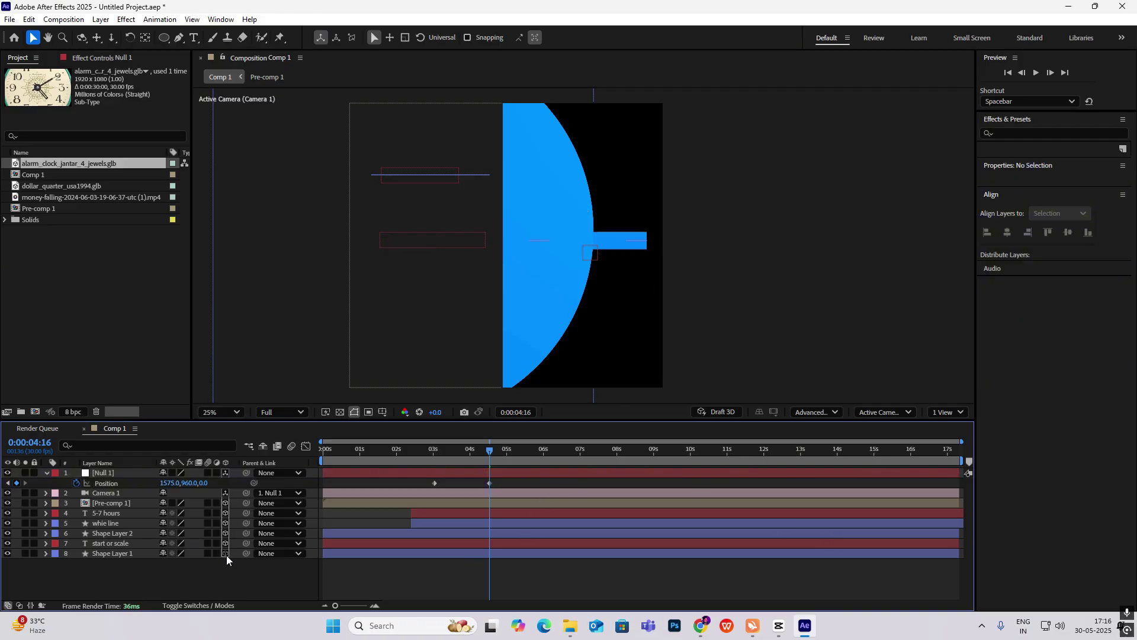
{"action": "left_click", "coordinate": [225, 556]}
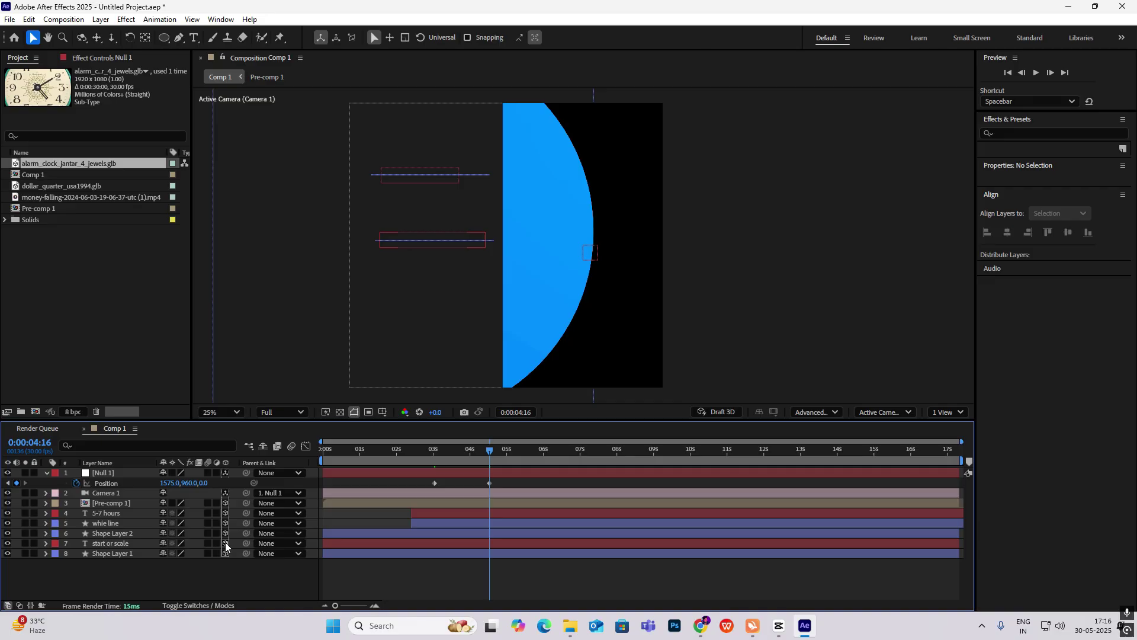
{"action": "left_click", "coordinate": [226, 532]}
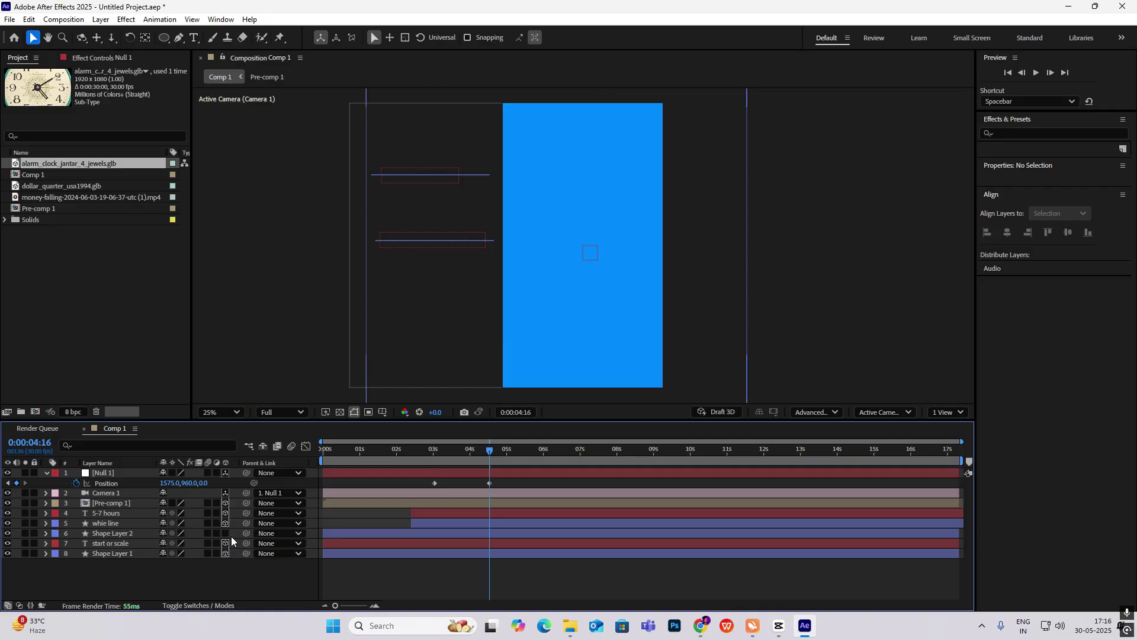
{"action": "left_click", "coordinate": [122, 536]}
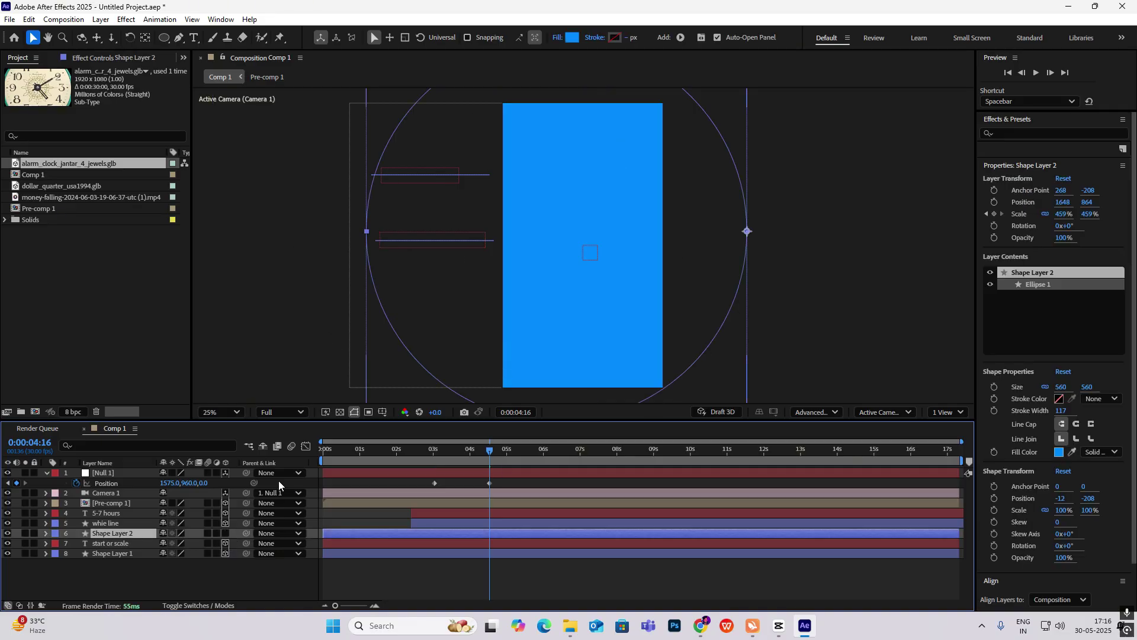
Ease the null's two position keyframes, lengthen their influence in the speed graph, and preview the camera move
{"action": "left_click_drag", "start_coordinate": [491, 451], "coordinate": [436, 482]}
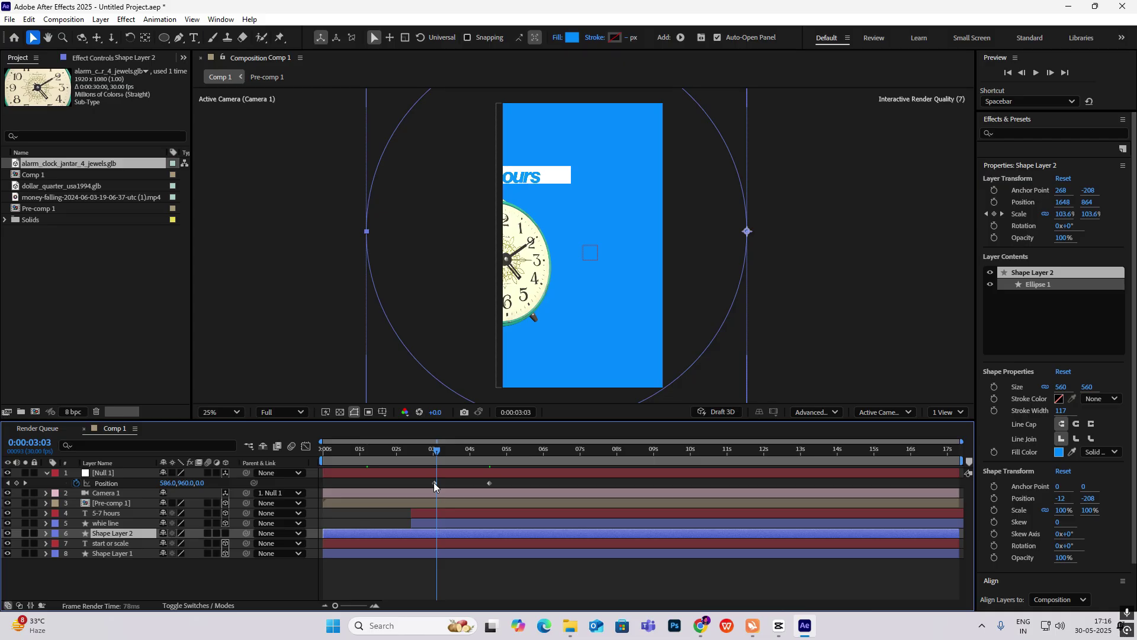
{"action": "left_click_drag", "start_coordinate": [513, 485], "coordinate": [373, 488]}
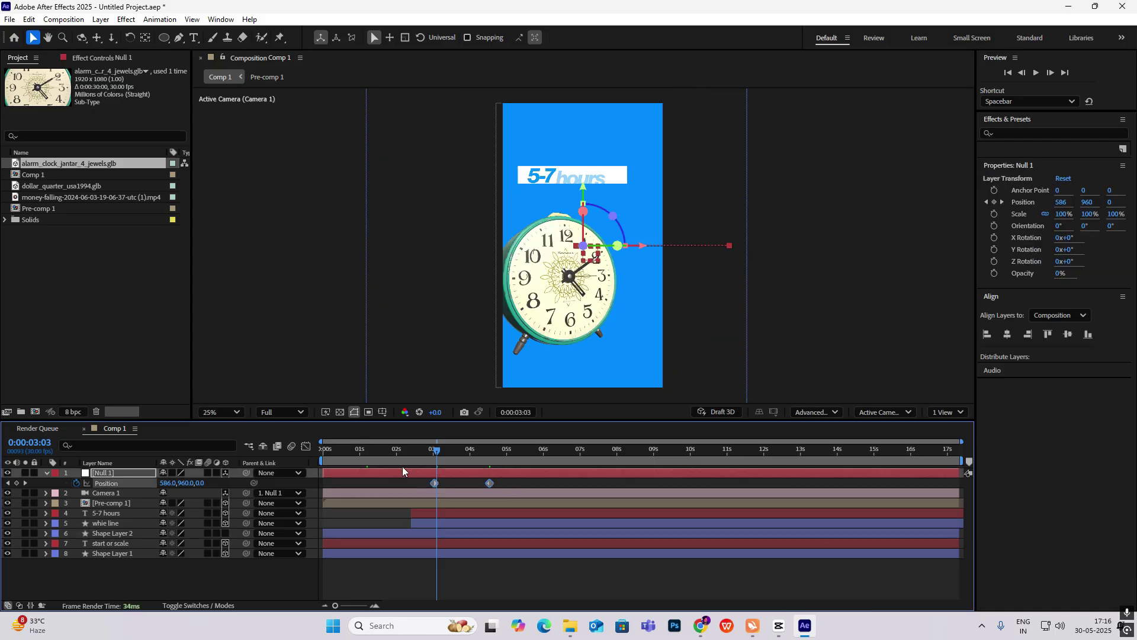
{"action": "key", "text": "shift+Left"}
{"action": "key", "text": "shift+Left"}
{"action": "key", "text": "shift+Left"}
{"action": "key", "text": "shift+Left"}
{"action": "left_click", "coordinate": [305, 446]}
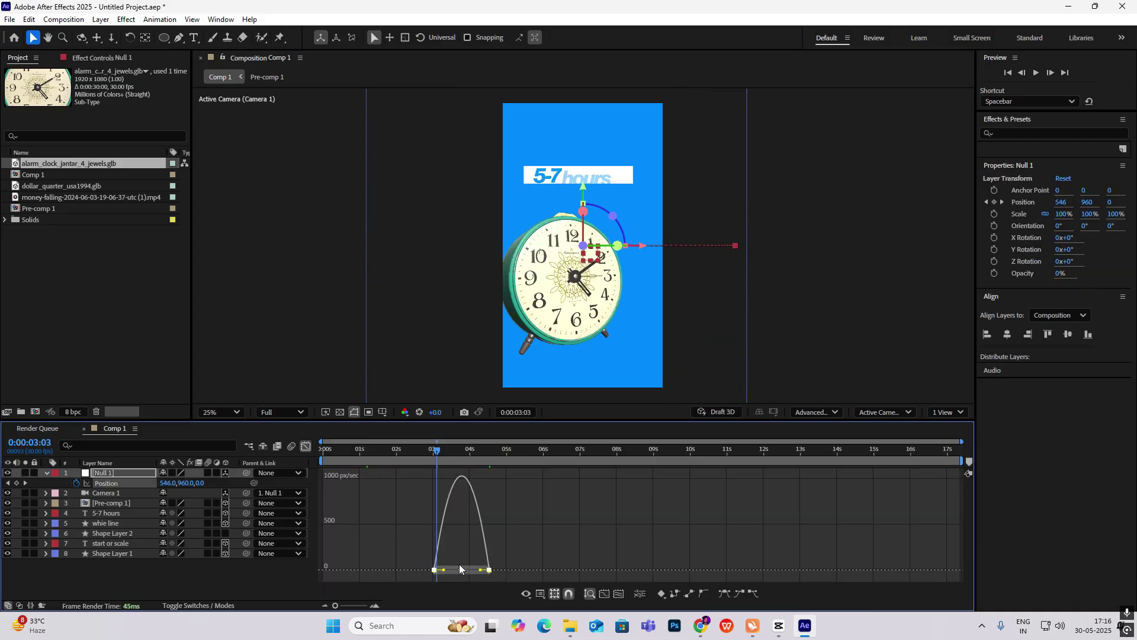
{"action": "left_click_drag", "start_coordinate": [479, 569], "coordinate": [464, 571]}
{"action": "left_click", "coordinate": [305, 446]}
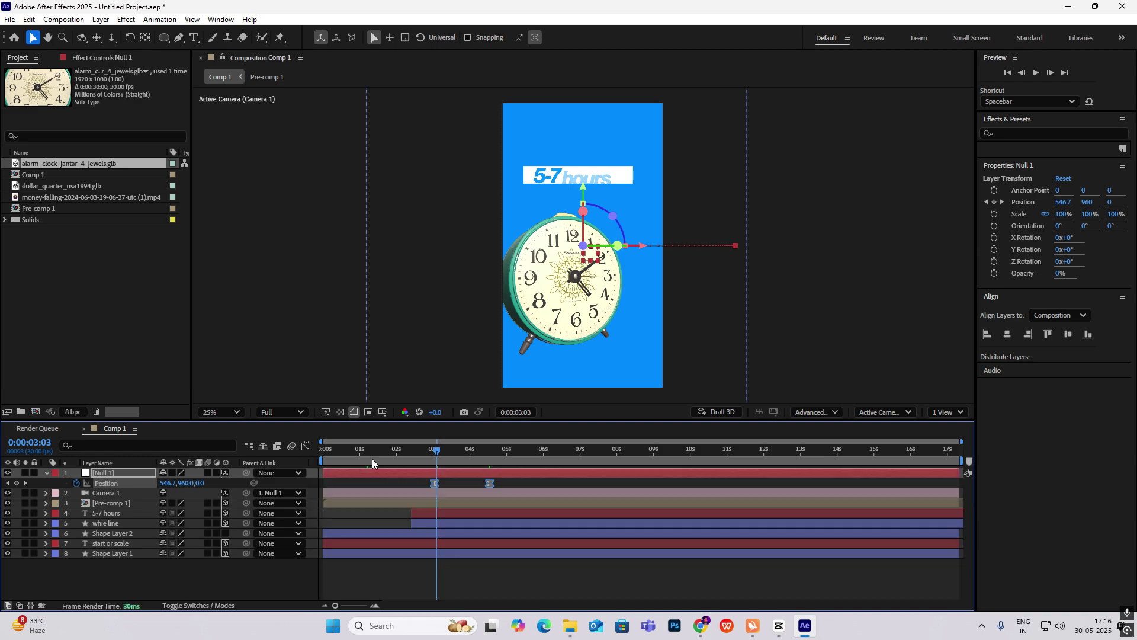
{"action": "key", "text": "space"}
{"action": "key", "text": "space"}
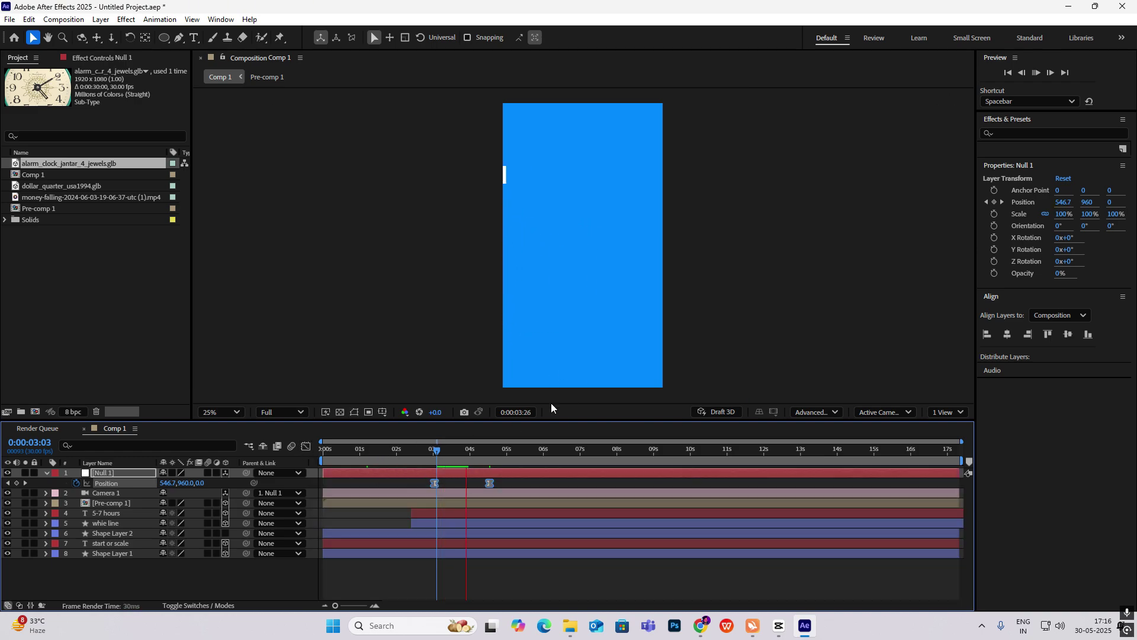
{"action": "key", "text": "space"}
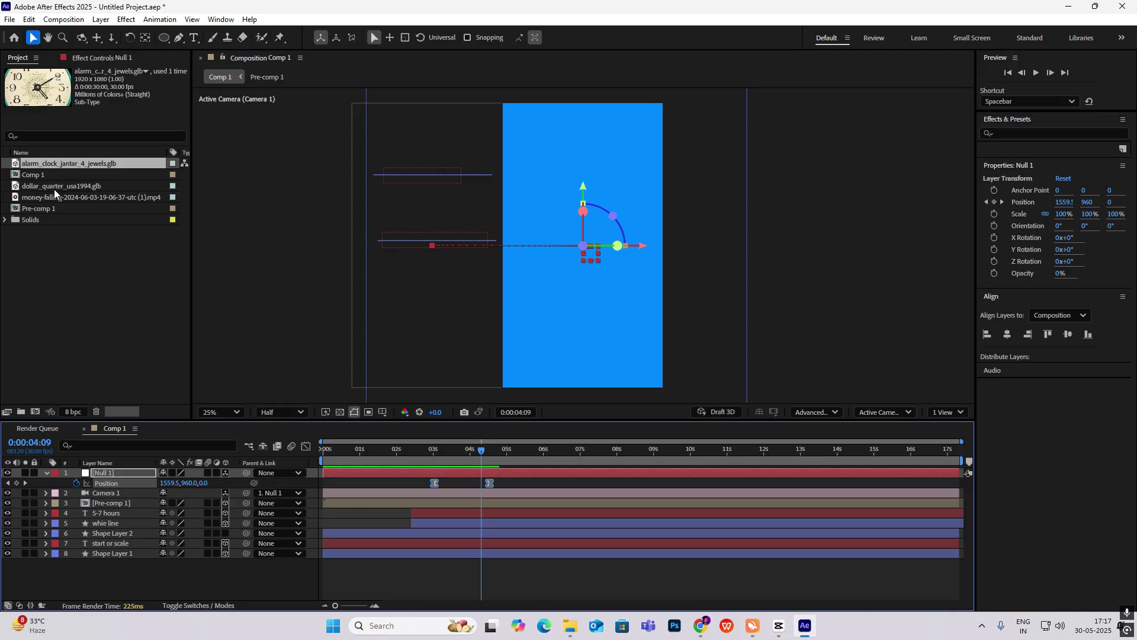
Add dollar_quarter_usa1994.glb to Comp 1 at 7% scale and position 1544, 940, with X, Y and Z rotations of 96°, 174° and 149°
{"action": "left_click_drag", "start_coordinate": [55, 187], "coordinate": [95, 471]}
{"action": "left_click", "coordinate": [637, 404]}
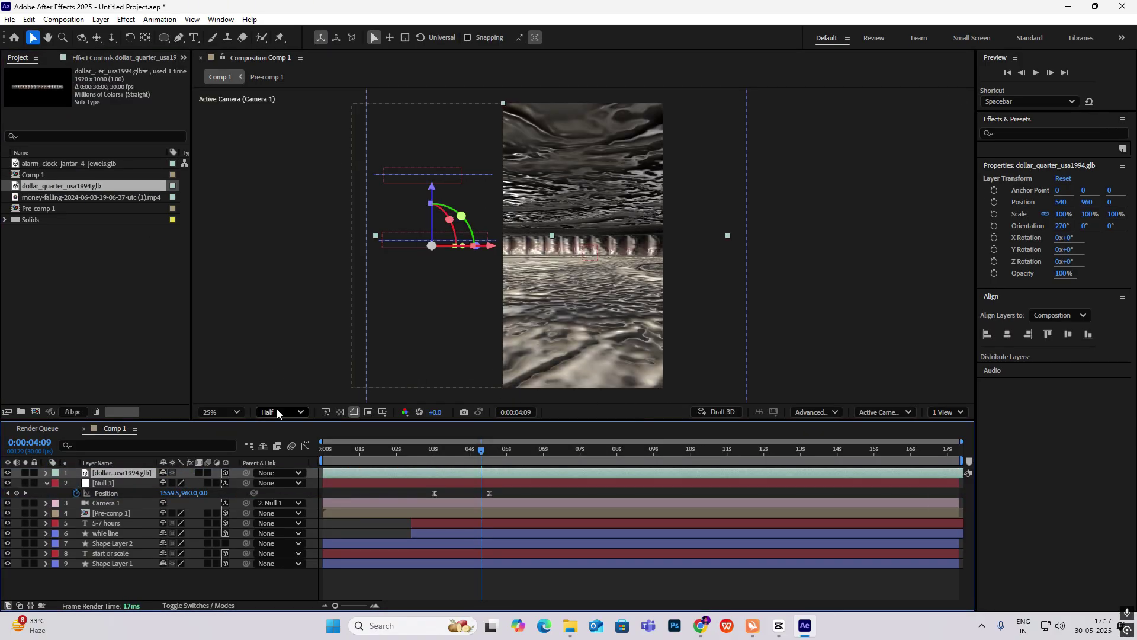
{"action": "key", "text": "s"}
{"action": "key", "text": "r"}
{"action": "left_click_drag", "start_coordinate": [177, 482], "coordinate": [230, 513]}
{"action": "left_click_drag", "start_coordinate": [431, 245], "coordinate": [580, 242]}
{"action": "mouse_move", "coordinate": [176, 492]}
{"action": "left_mouse_down"}
{"action": "mouse_move", "coordinate": [232, 492]}
{"action": "mouse_move", "coordinate": [212, 513]}
{"action": "mouse_move", "coordinate": [226, 503]}
{"action": "mouse_move", "coordinate": [172, 483]}
{"action": "left_mouse_up"}
{"action": "left_click", "coordinate": [138, 473]}
{"action": "key", "text": "shift+s"}
{"action": "left_click", "coordinate": [790, 340]}
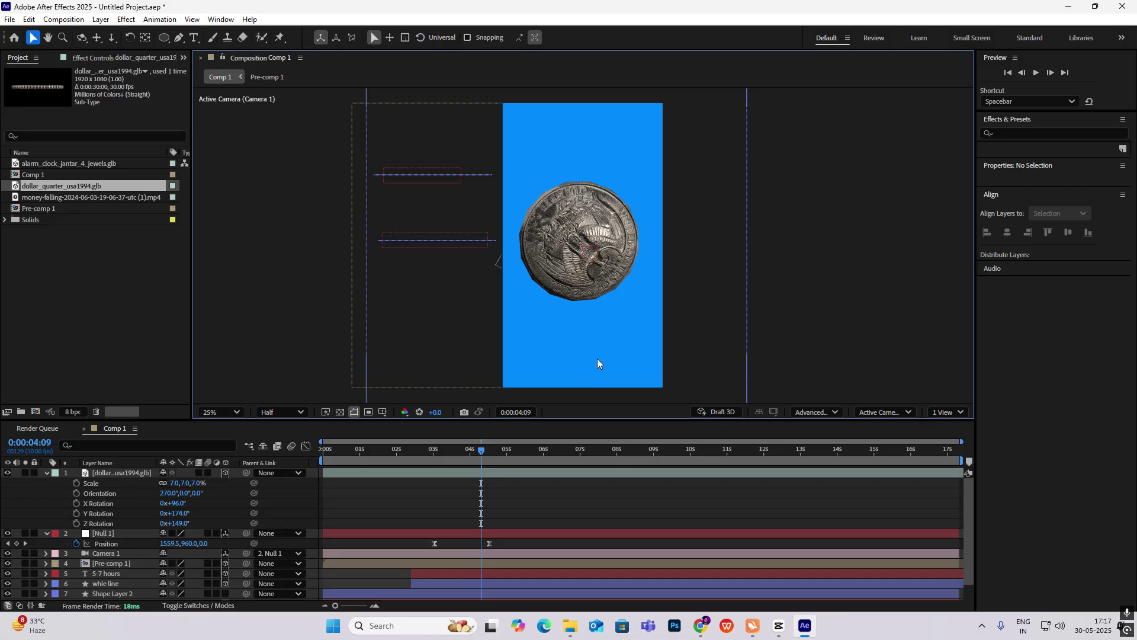
Check the coin scene in the CapCut reference, and keyframe the coin's Y rotation from 0x+182° at 0:00:04:09 to 1x+186° at 0:00:05:20
{"action": "left_click", "coordinate": [777, 627]}
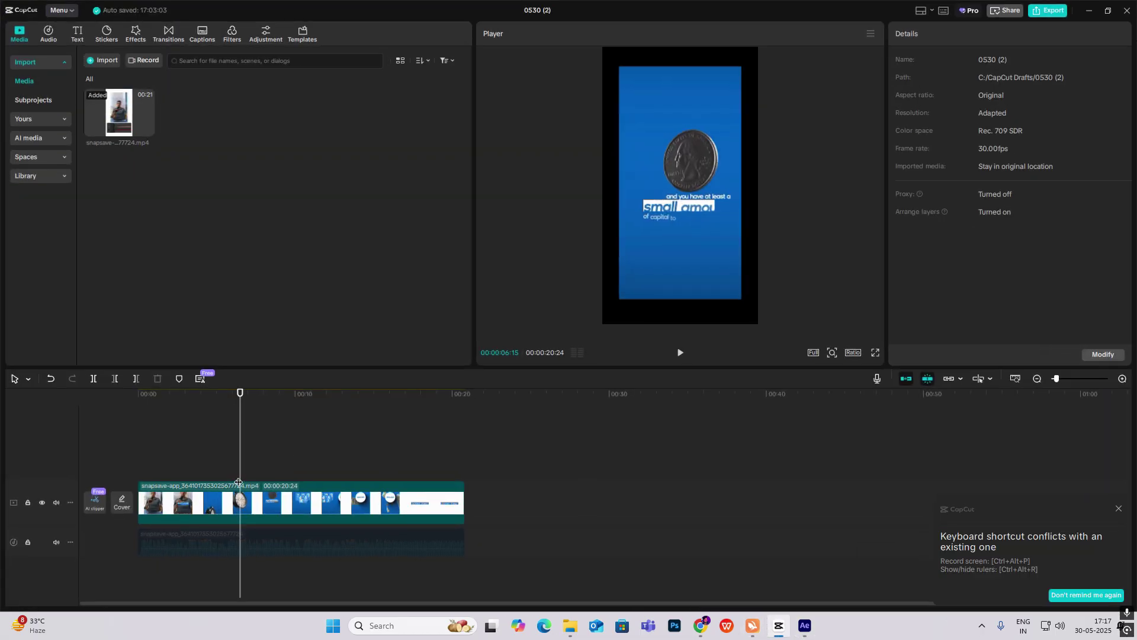
{"action": "left_click_drag", "start_coordinate": [238, 483], "coordinate": [269, 480]}
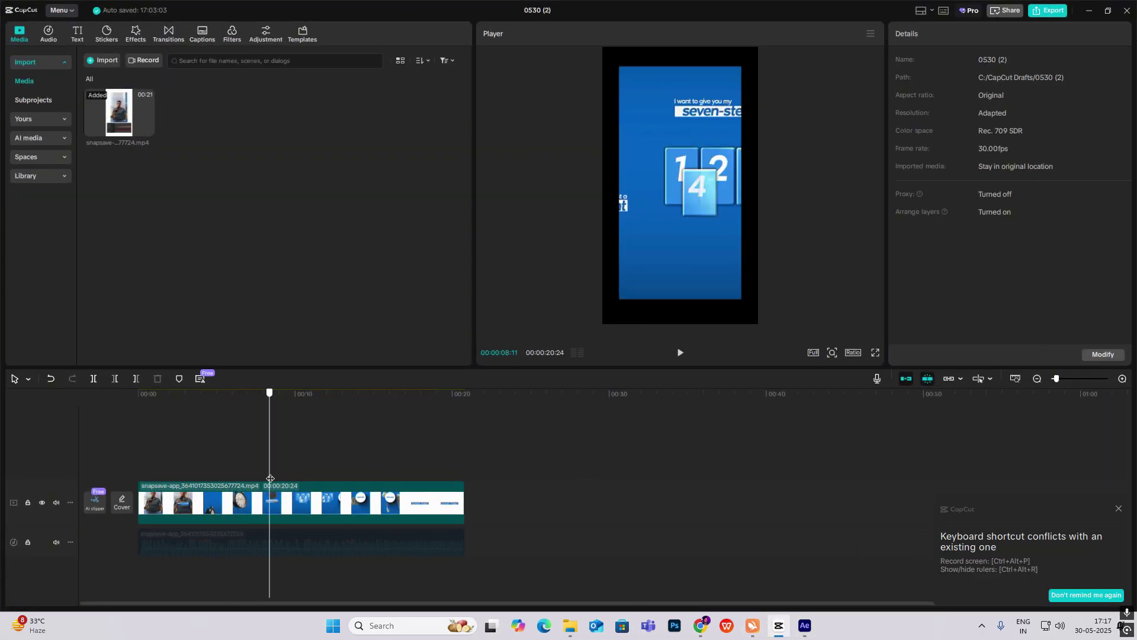
{"action": "left_click", "coordinate": [777, 628]}
{"action": "left_click", "coordinate": [117, 472]}
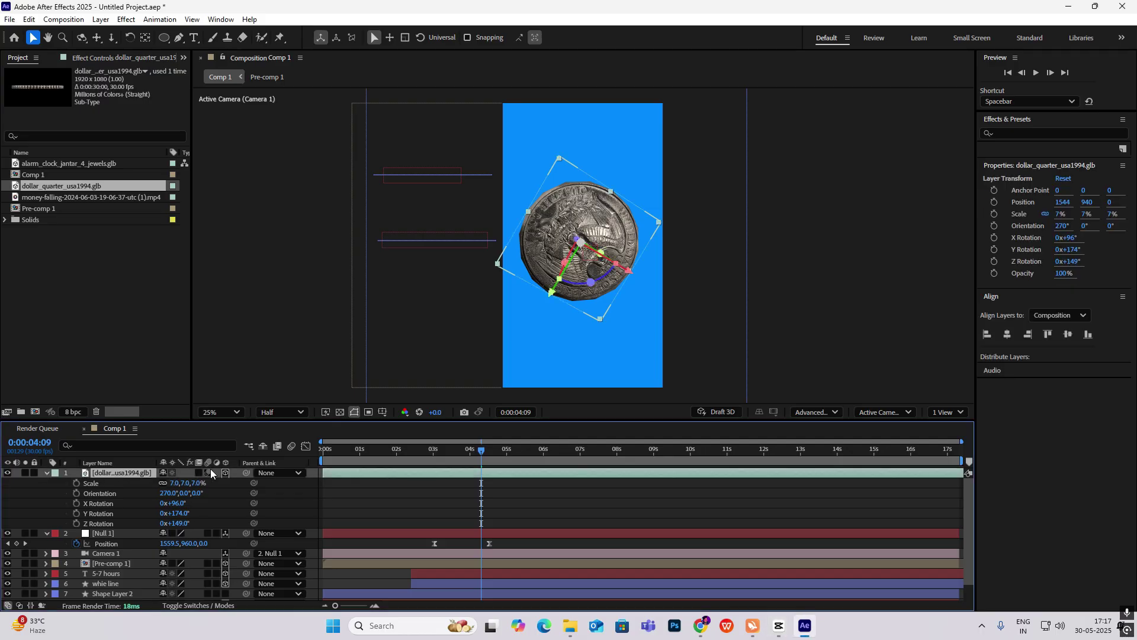
{"action": "key", "text": "u"}
{"action": "key", "text": "r"}
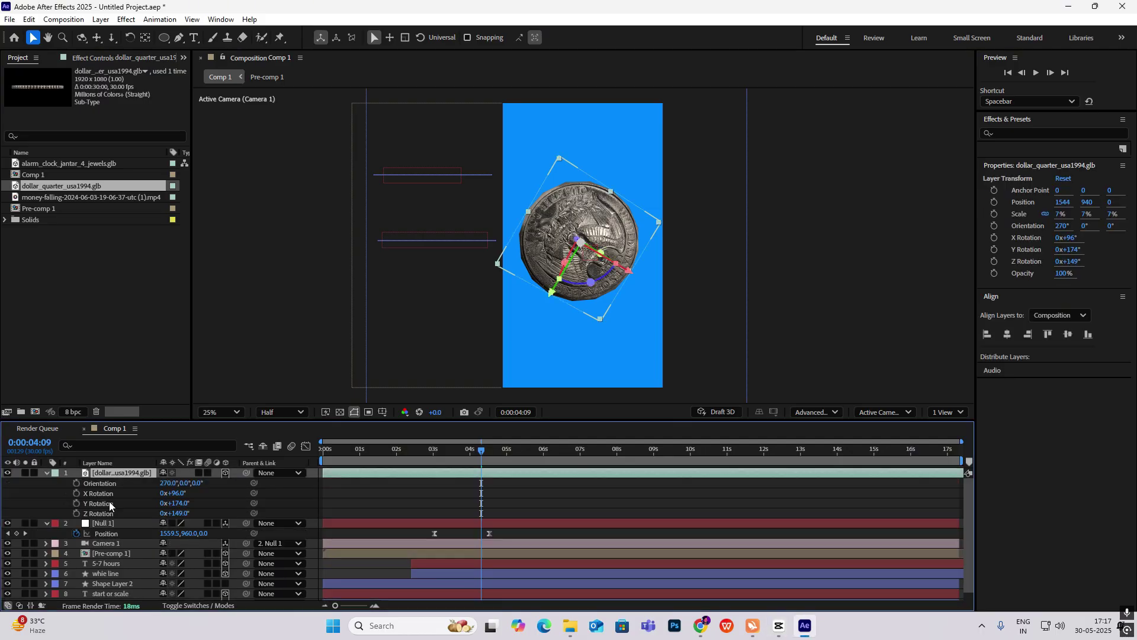
{"action": "left_click", "coordinate": [76, 503]}
{"action": "left_click_drag", "start_coordinate": [478, 454], "coordinate": [531, 454]}
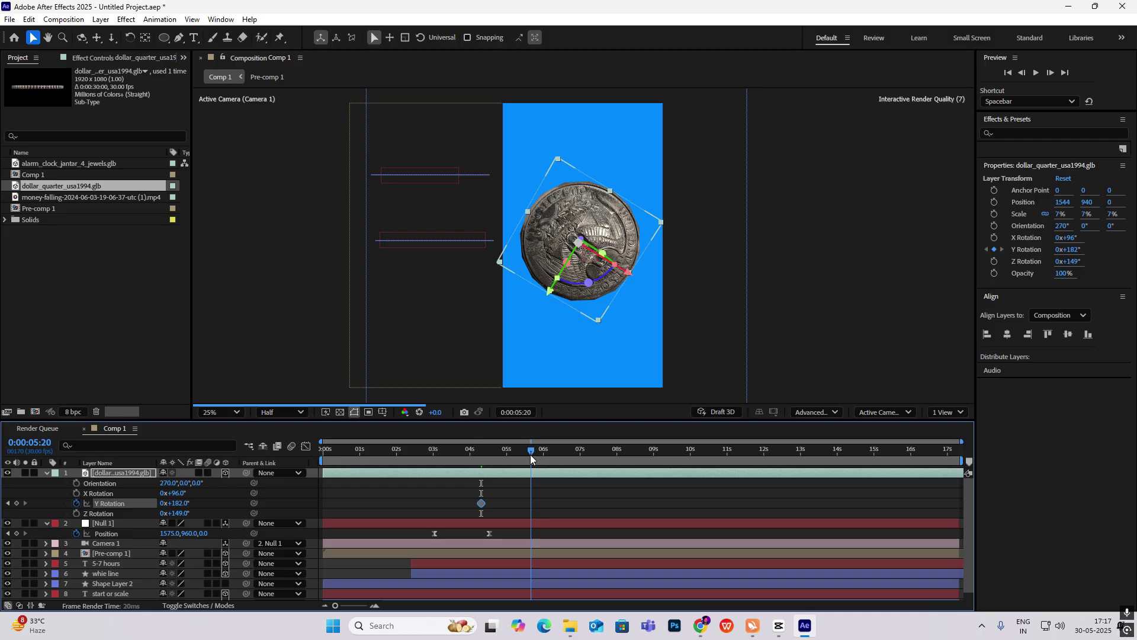
{"action": "left_click_drag", "start_coordinate": [183, 505], "coordinate": [415, 517]}
Ease the coin's two Y Rotation keyframes, lengthen their influence in the speed graph, and preview the spin from 0:00:04:06
{"action": "left_click_drag", "start_coordinate": [563, 494], "coordinate": [426, 508]}
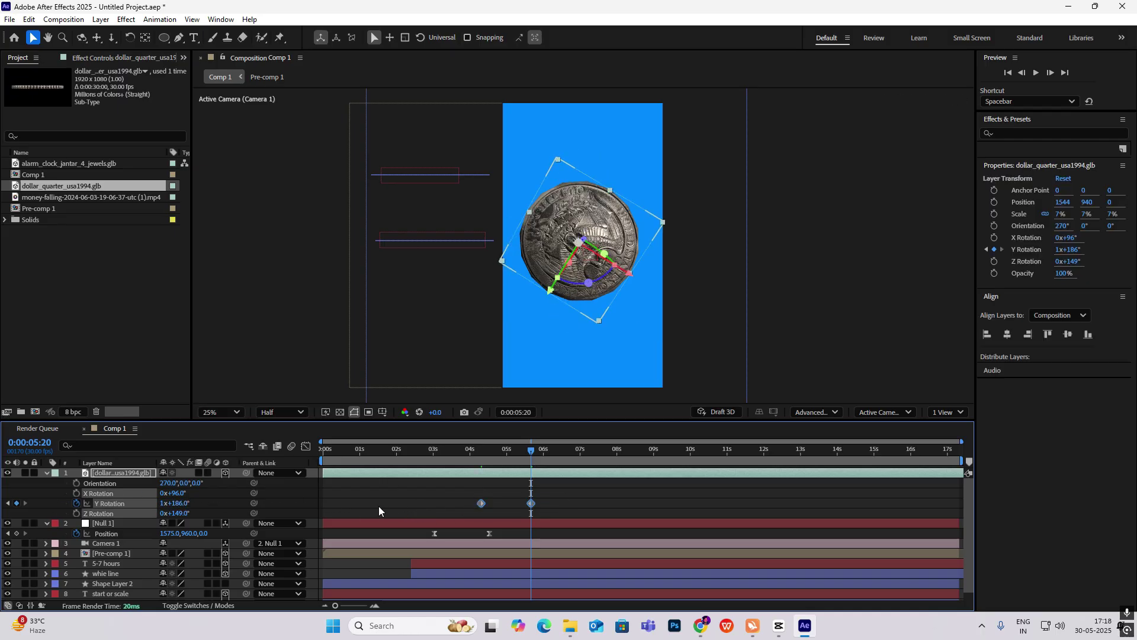
{"action": "left_click", "coordinate": [306, 446]}
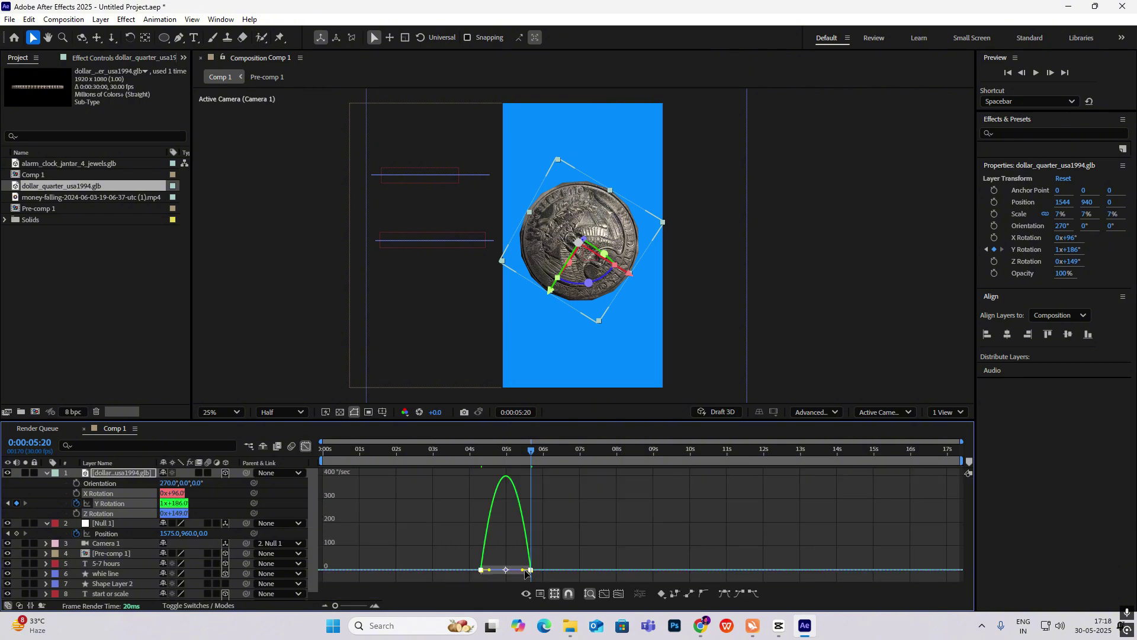
{"action": "left_click_drag", "start_coordinate": [524, 570], "coordinate": [498, 570]}
{"action": "left_click", "coordinate": [306, 446]}
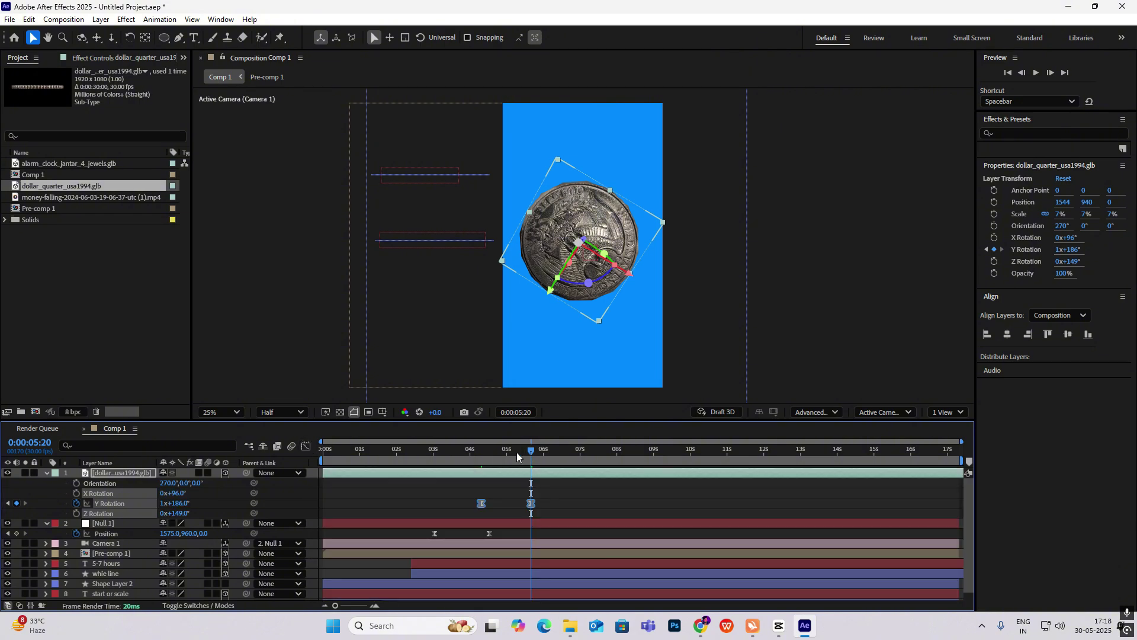
{"action": "left_click_drag", "start_coordinate": [517, 452], "coordinate": [478, 463]}
{"action": "key", "text": "space"}
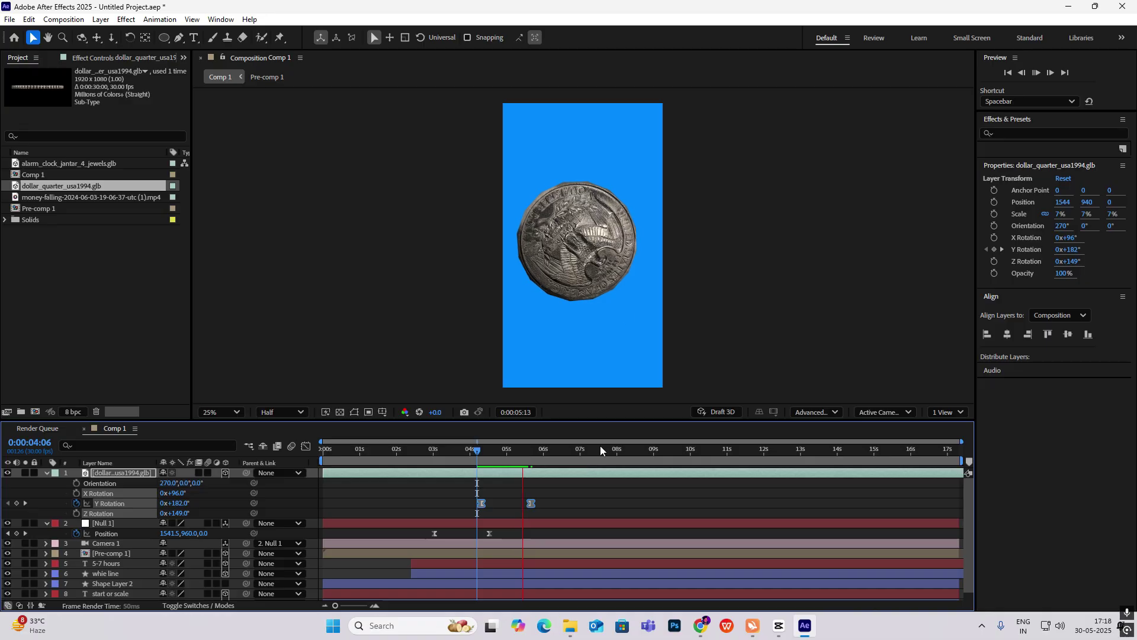
Examine the coin scene in the CapCut reference, and return to Comp 1 at 0:00:05:16 with the coin's and null's properties collapsed
{"action": "left_click", "coordinate": [778, 626]}
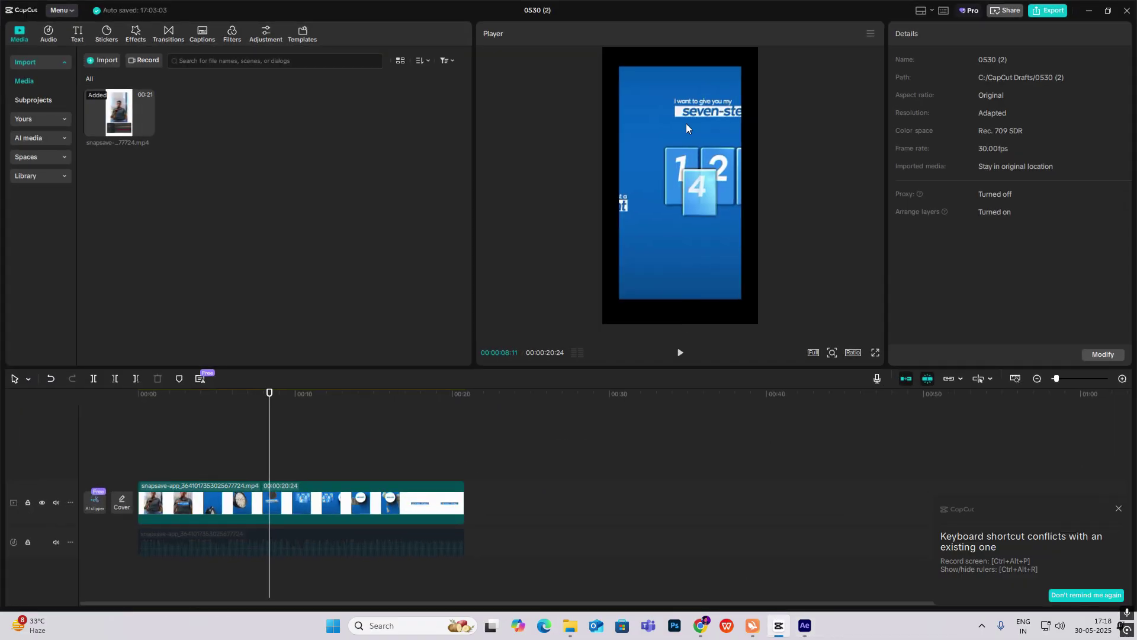
{"action": "left_click_drag", "start_coordinate": [270, 471], "coordinate": [247, 474]}
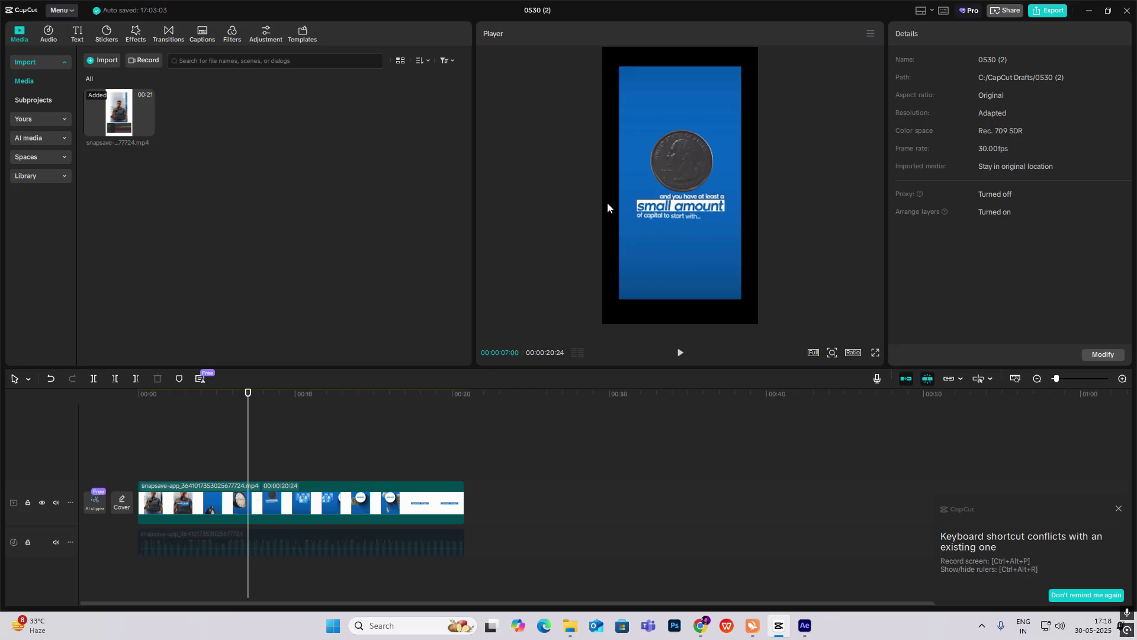
{"action": "left_click", "coordinate": [804, 625]}
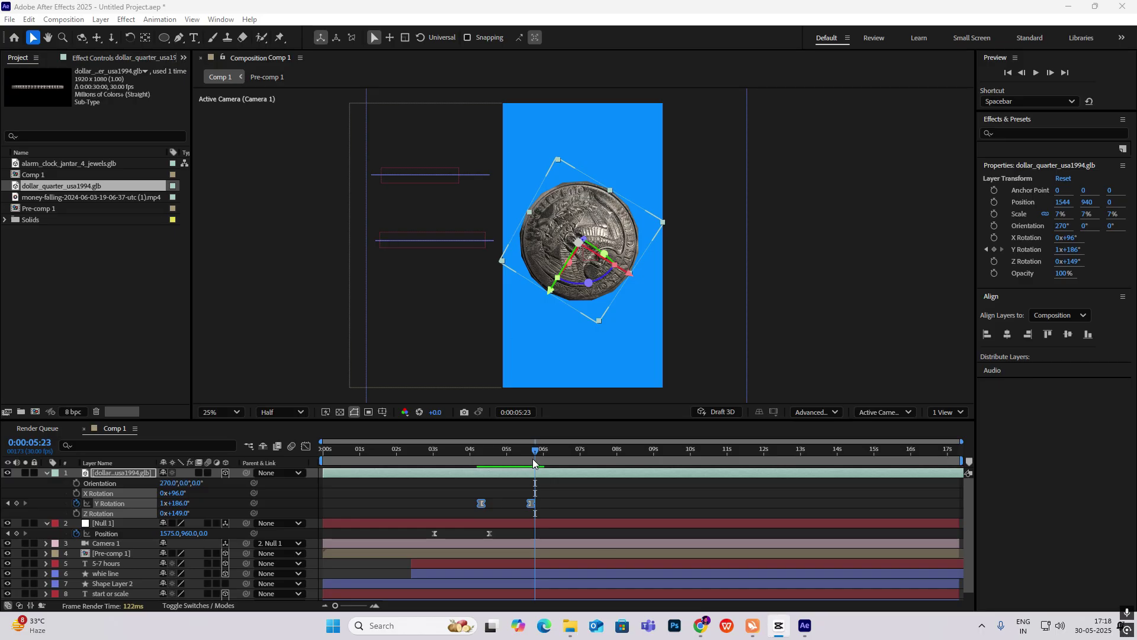
{"action": "left_click_drag", "start_coordinate": [533, 459], "coordinate": [527, 511]}
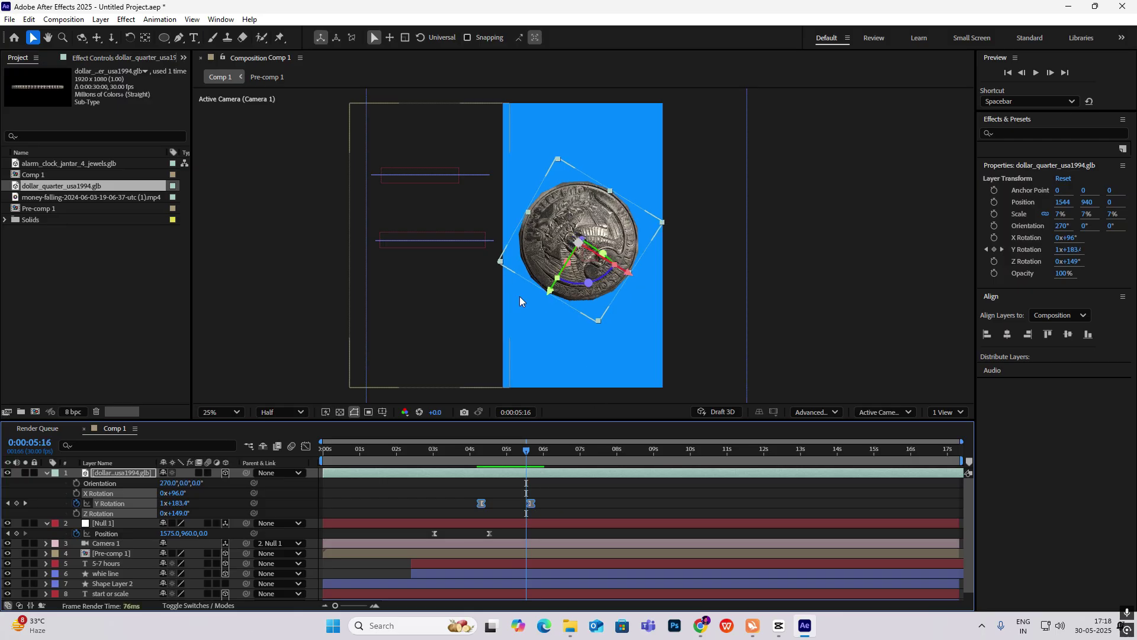
{"action": "left_click", "coordinate": [45, 473]}
{"action": "left_click", "coordinate": [46, 483]}
Review the numbered-card transition in the CapCut reference, and keyframe the null's position at 0:00:05:16 and at X 2523 on 0:00:07:05
{"action": "left_click", "coordinate": [778, 625]}
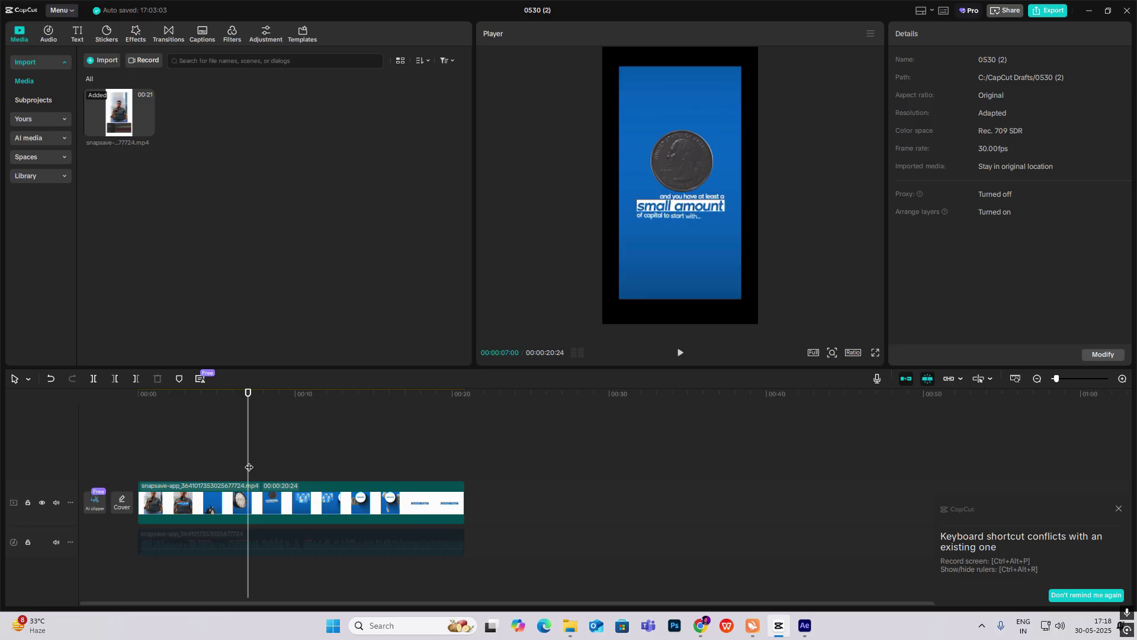
{"action": "left_click_drag", "start_coordinate": [249, 467], "coordinate": [295, 467]}
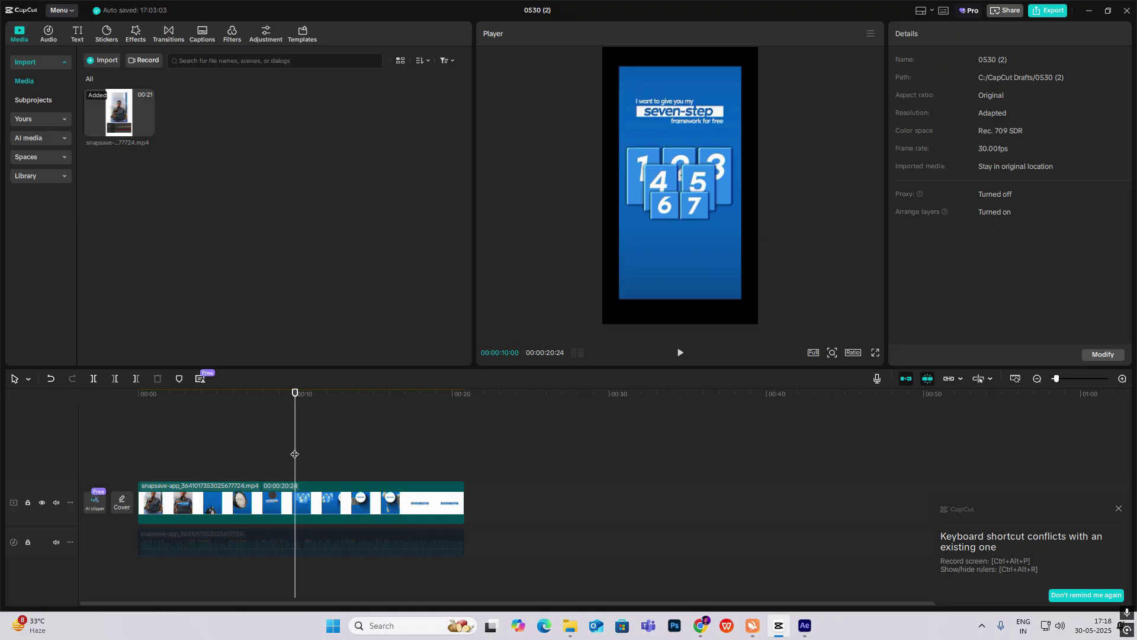
{"action": "left_click_drag", "start_coordinate": [294, 453], "coordinate": [275, 464]}
{"action": "left_click", "coordinate": [804, 625]}
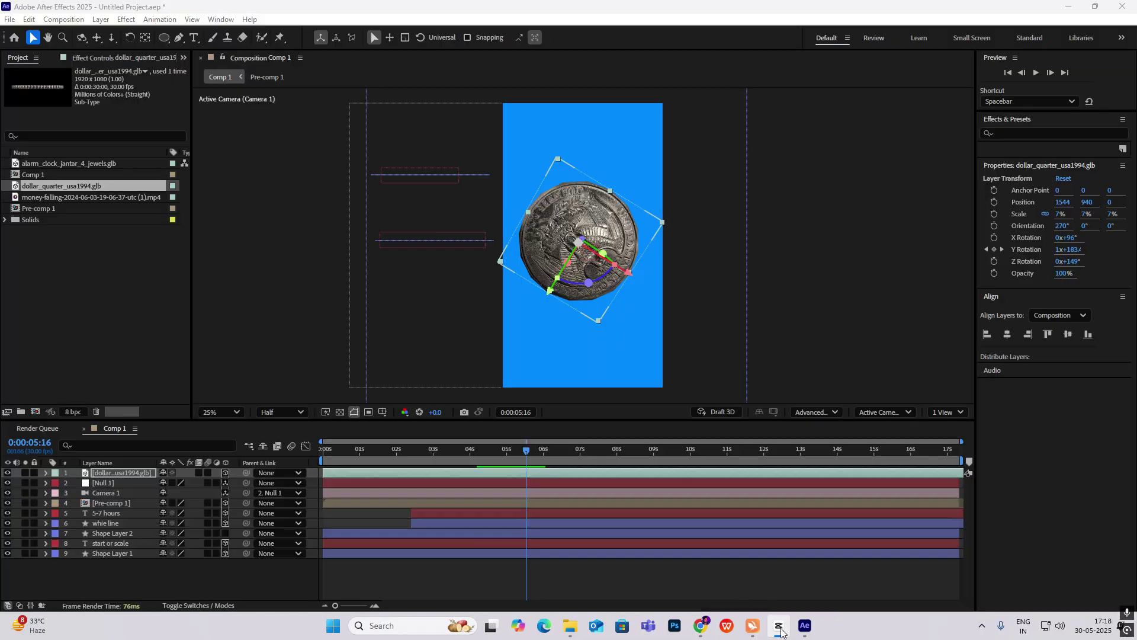
{"action": "left_click", "coordinate": [127, 482]}
{"action": "key", "text": "p"}
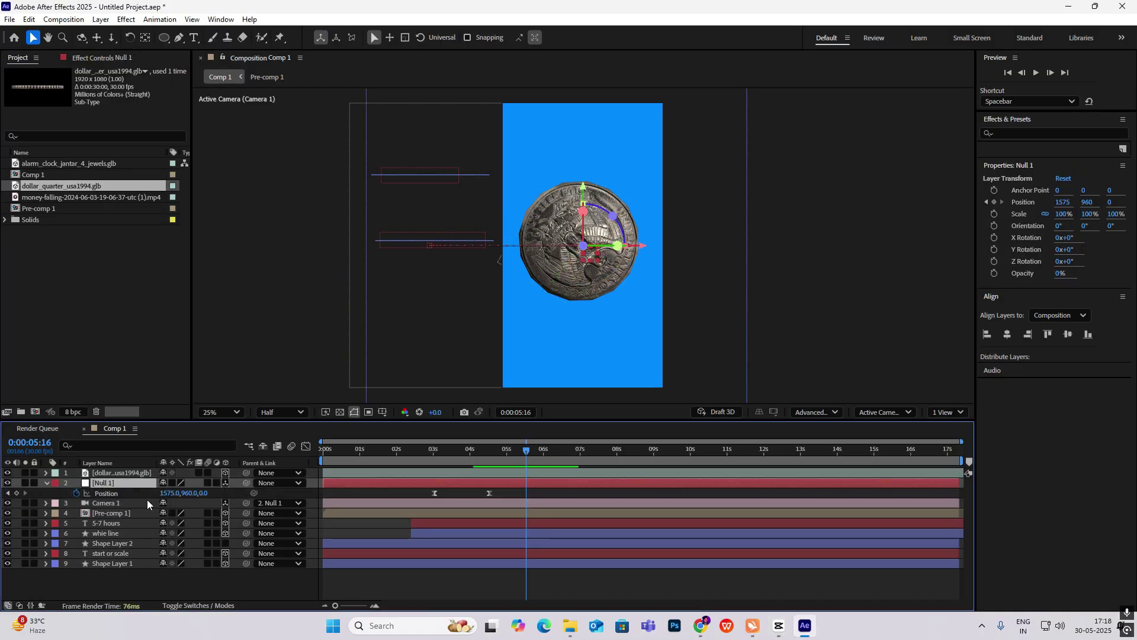
{"action": "left_click", "coordinate": [16, 492]}
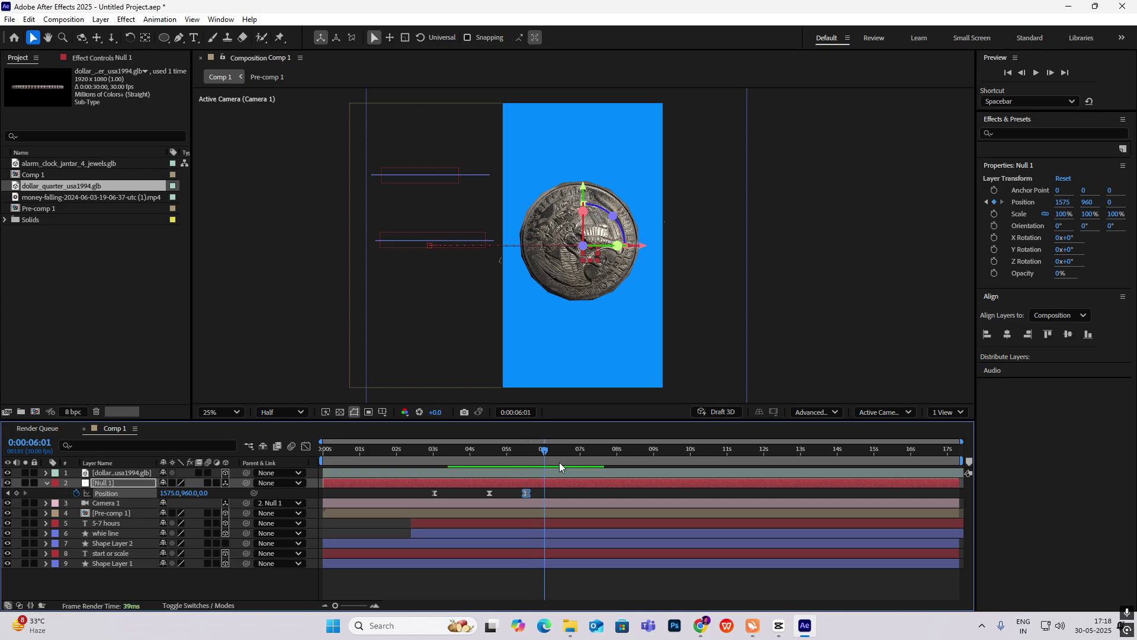
{"action": "left_click", "coordinate": [586, 454]}
{"action": "left_click_drag", "start_coordinate": [165, 493], "coordinate": [732, 447]}
{"action": "left_click", "coordinate": [745, 381]}
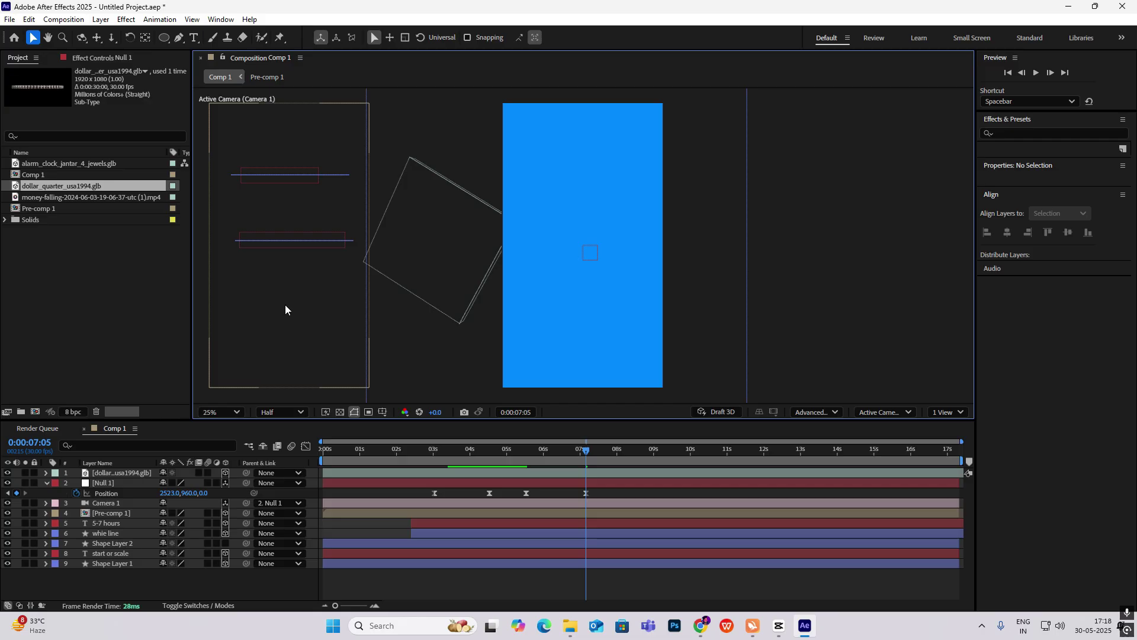
Check the card design in the CapCut reference and draw a rounded rectangle about 552 by 804 px in the middle of the frame
{"action": "left_click", "coordinate": [164, 39]}
{"action": "mouse_move", "coordinate": [164, 39]}
{"action": "left_mouse_down"}
{"action": "mouse_move", "coordinate": [208, 43]}
{"action": "mouse_move", "coordinate": [204, 51]}
{"action": "left_mouse_up"}
{"action": "left_click", "coordinate": [782, 632]}
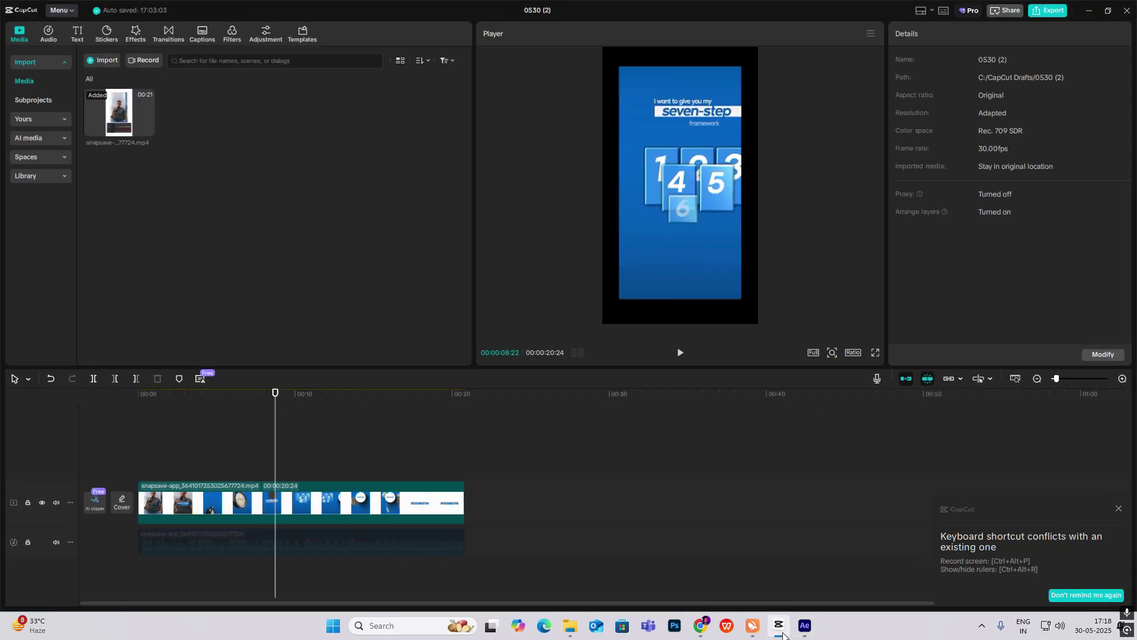
{"action": "left_click", "coordinate": [782, 632]}
{"action": "left_click_drag", "start_coordinate": [541, 187], "coordinate": [623, 306]}
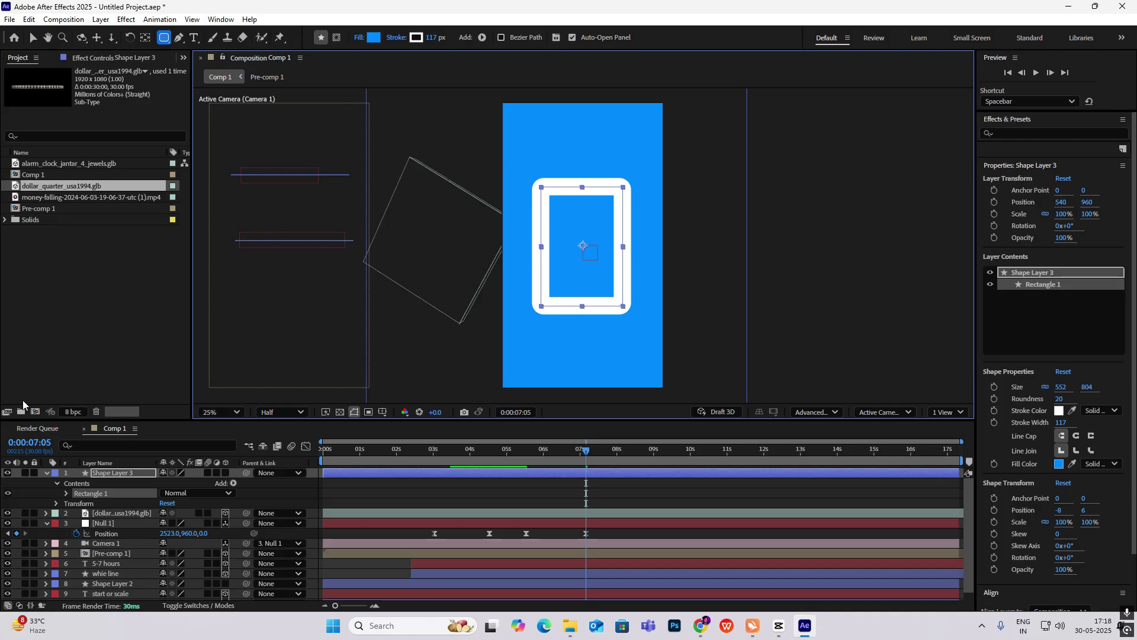
{"action": "left_click", "coordinate": [47, 472]}
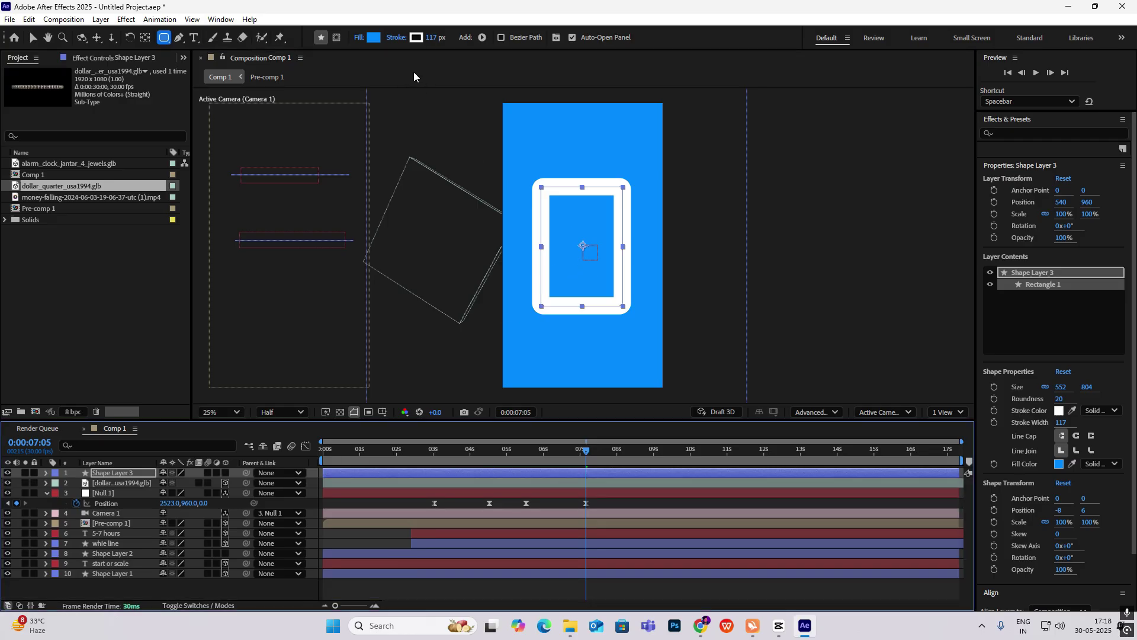
Remove the rounded rectangle's stroke and set its fill colour to the darker blue 0066BD
{"action": "left_click", "coordinate": [402, 39], "text": "alt"}
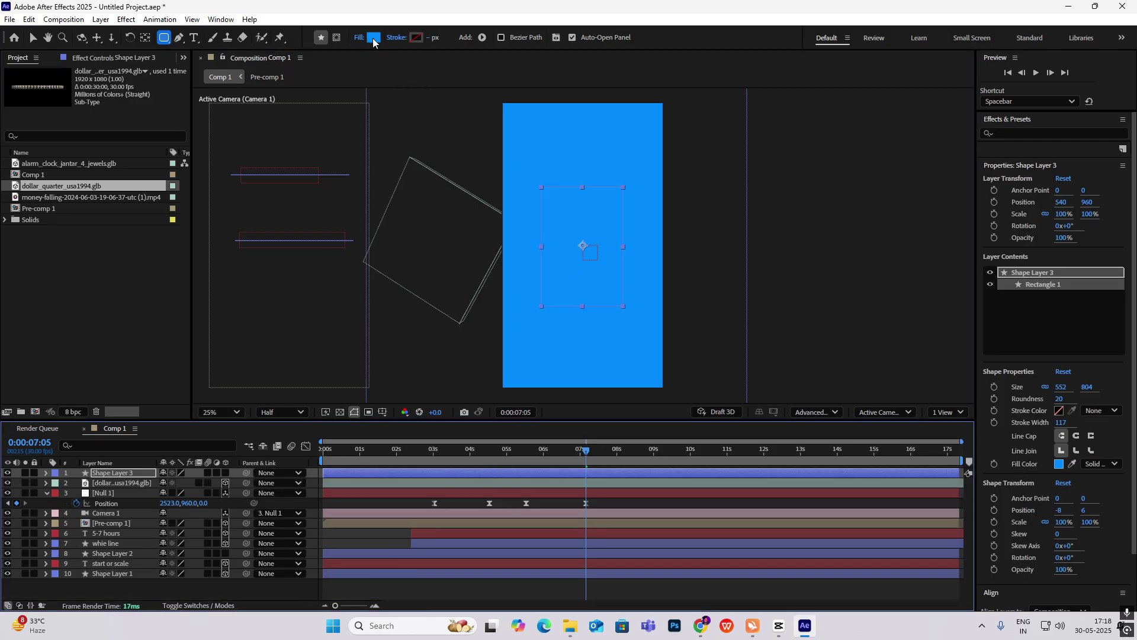
{"action": "left_click", "coordinate": [779, 626]}
{"action": "left_click", "coordinate": [779, 626]}
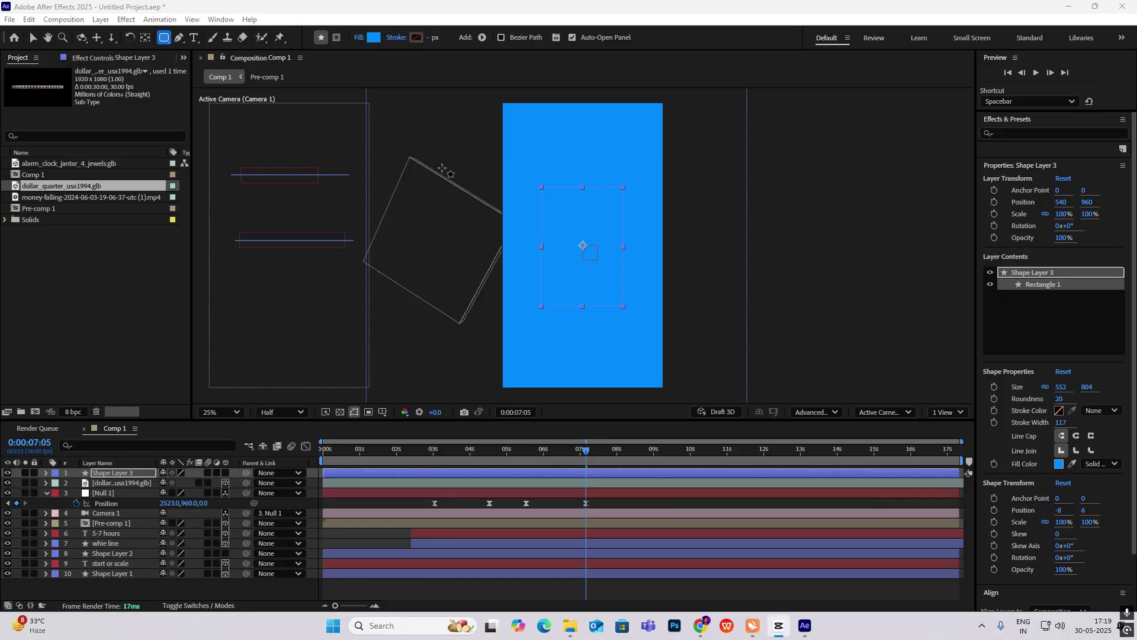
{"action": "left_click", "coordinate": [373, 37]}
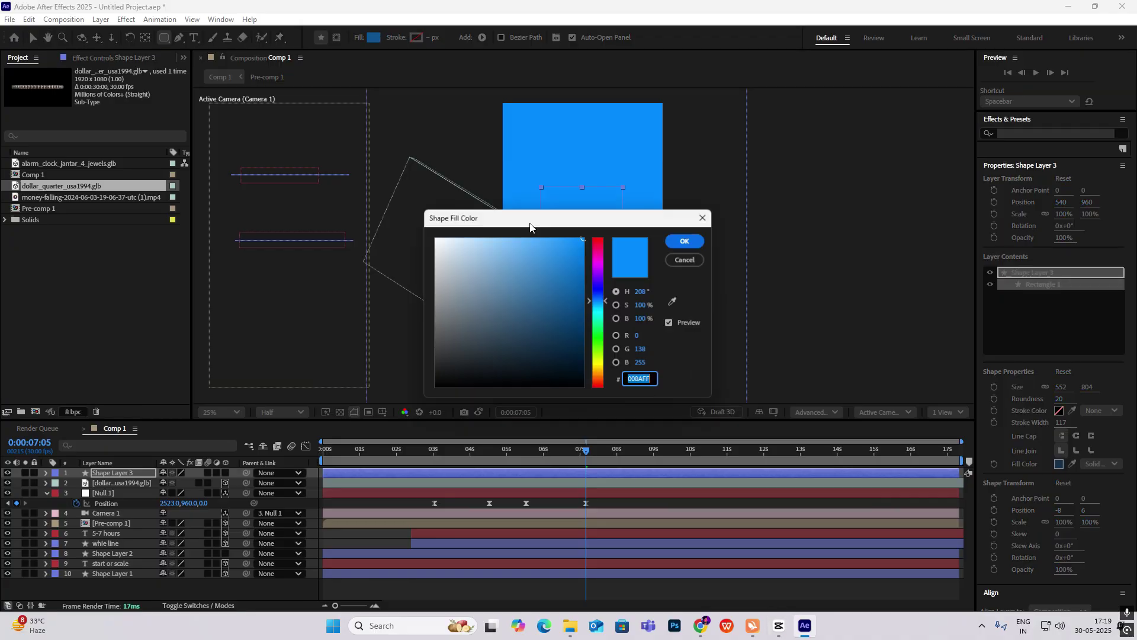
{"action": "left_click", "coordinate": [584, 276]}
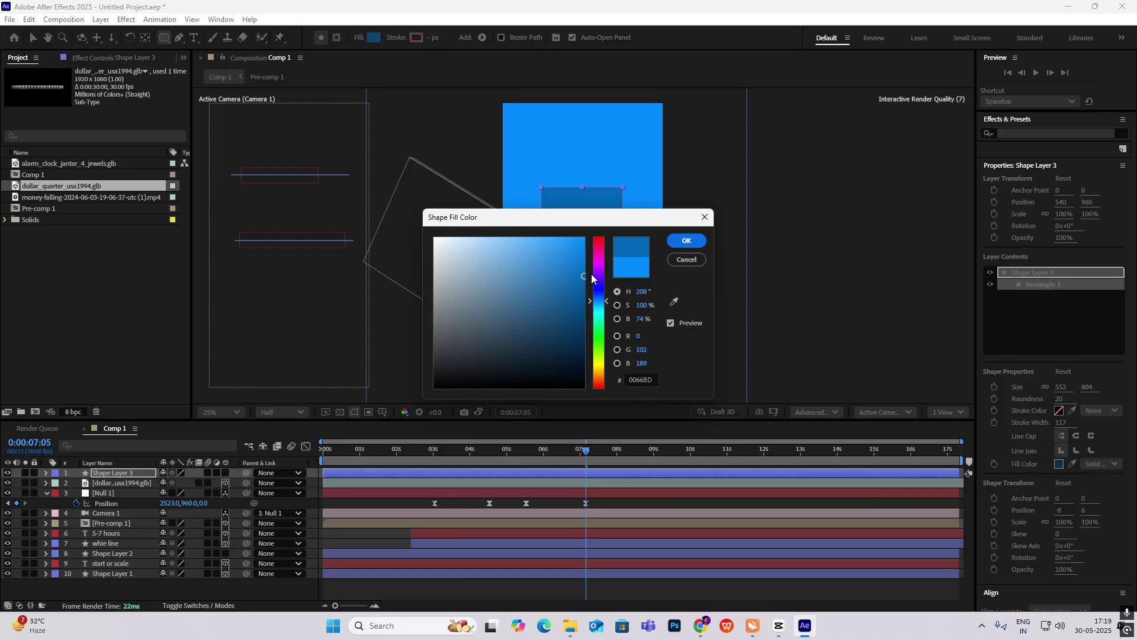
{"action": "left_click", "coordinate": [686, 240]}
{"action": "left_click", "coordinate": [33, 37]}
{"action": "left_click", "coordinate": [774, 226]}
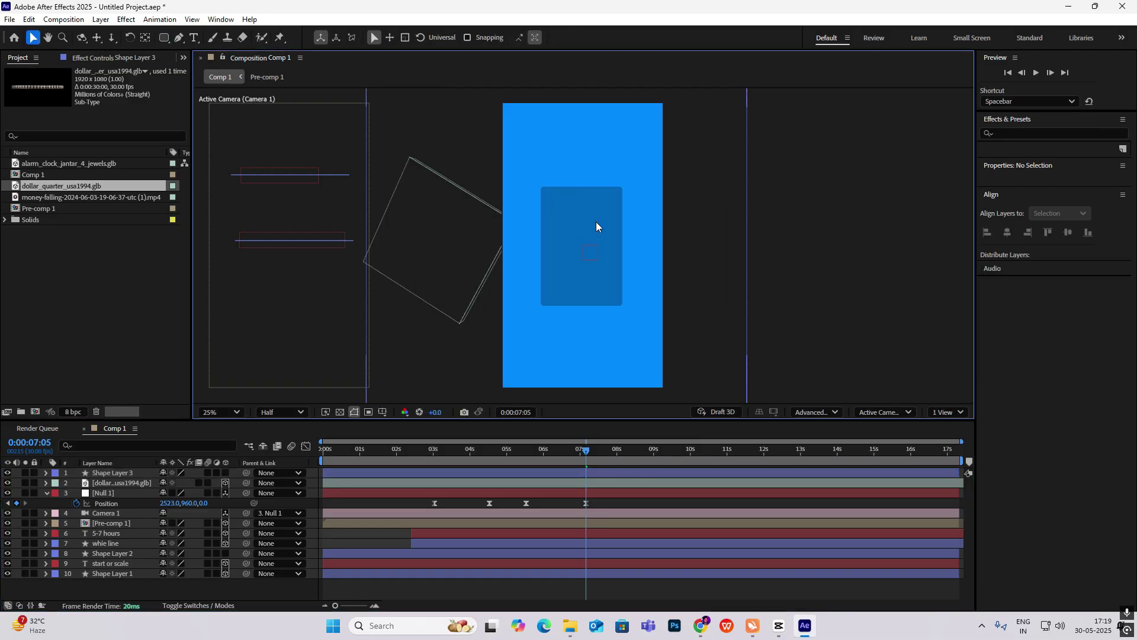
Add a Bevel and Emboss layer style to the rounded card shape and set its bevel size to 29
{"action": "left_click", "coordinate": [592, 214]}
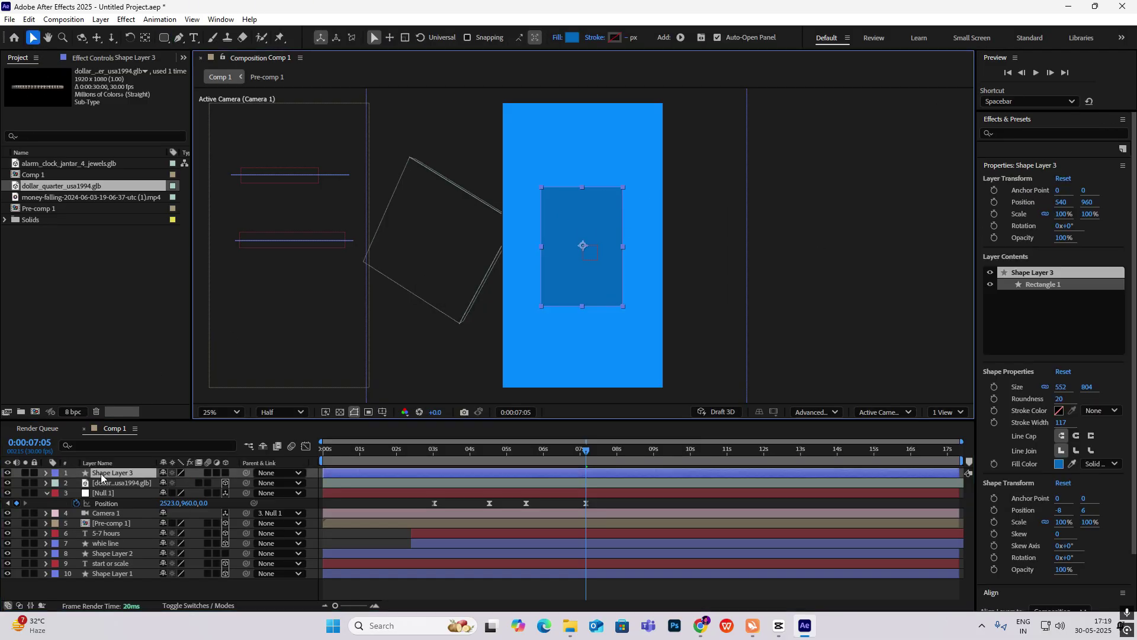
{"action": "right_click", "coordinate": [101, 477]}
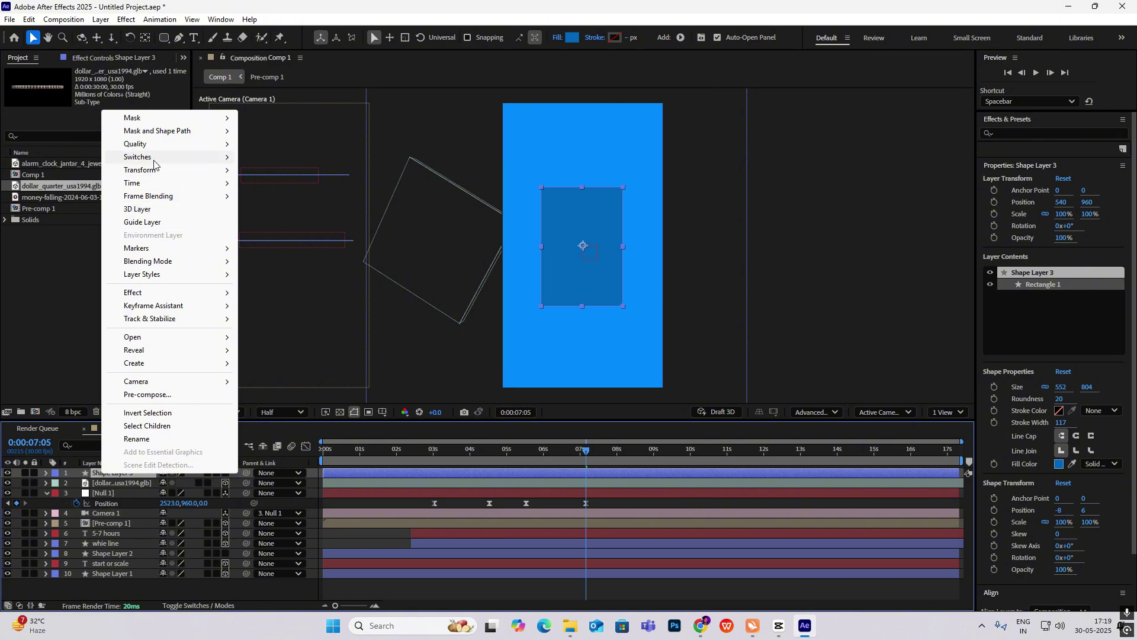
{"action": "mouse_move", "coordinate": [158, 277]}
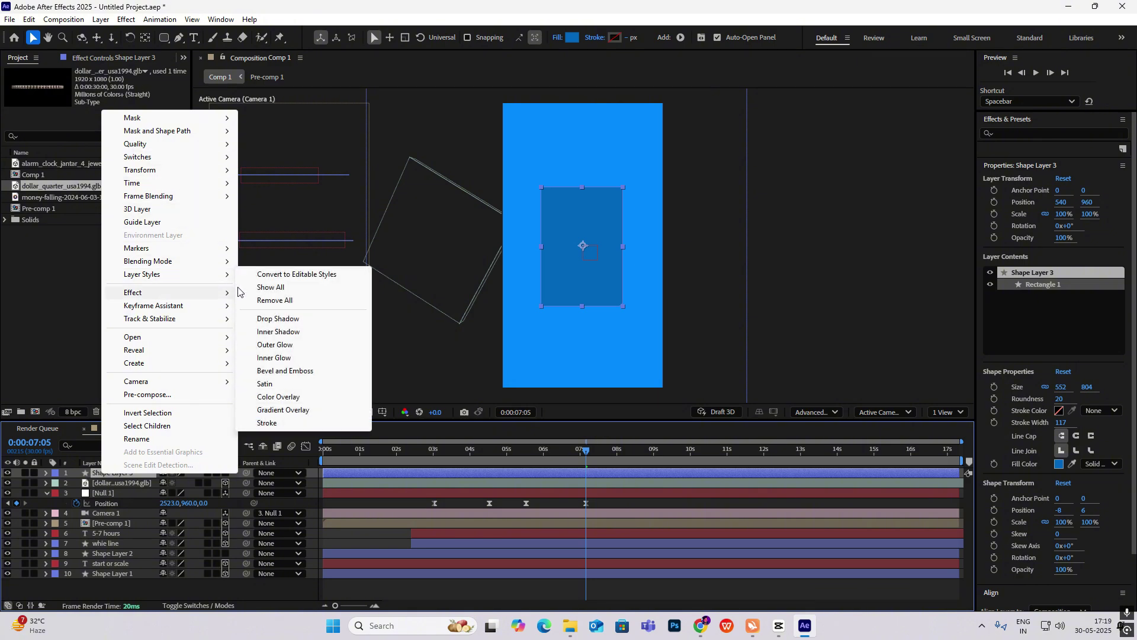
{"action": "left_click", "coordinate": [285, 371]}
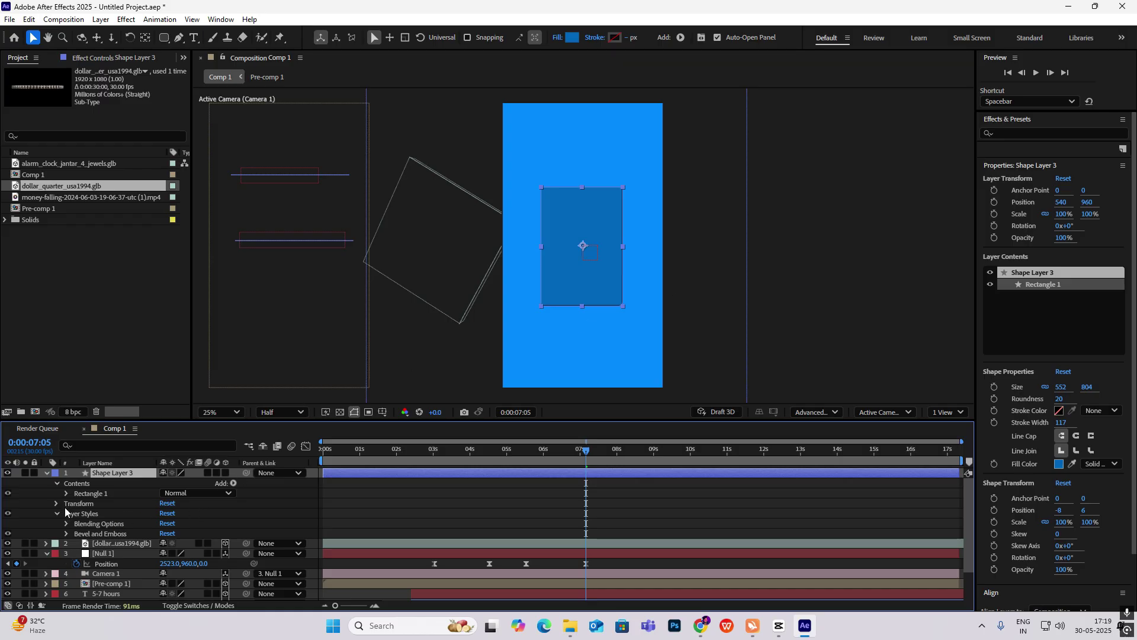
{"action": "left_click", "coordinate": [66, 533]}
{"action": "scroll", "coordinate": [89, 536], "scroll_direction": "down", "scroll_amount": 3}
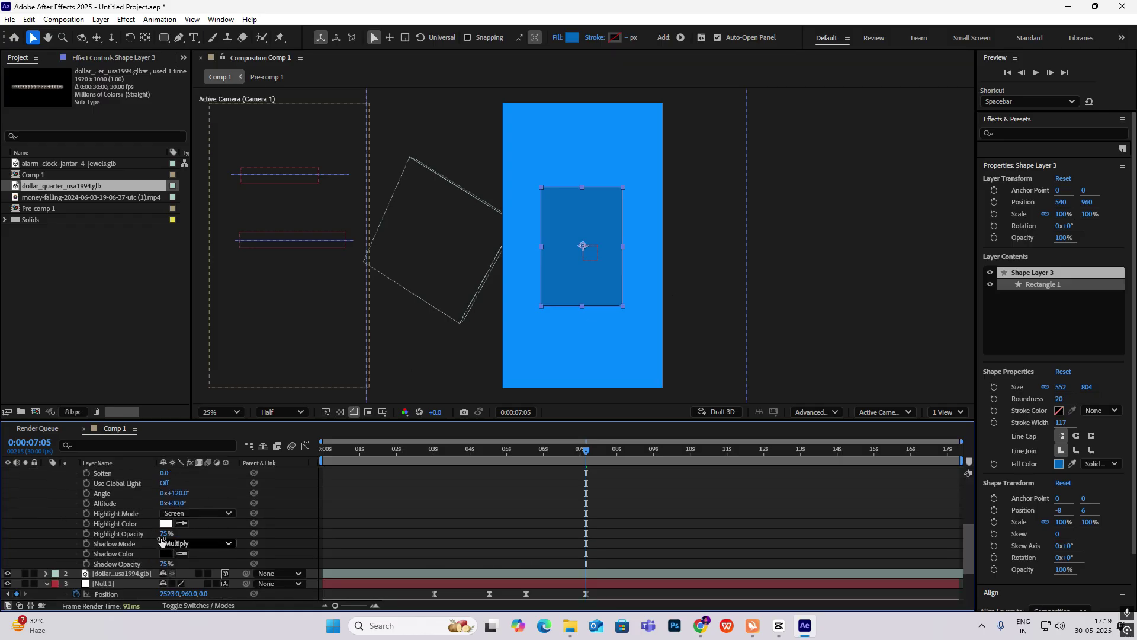
{"action": "scroll", "coordinate": [162, 536], "scroll_direction": "up", "scroll_amount": 1}
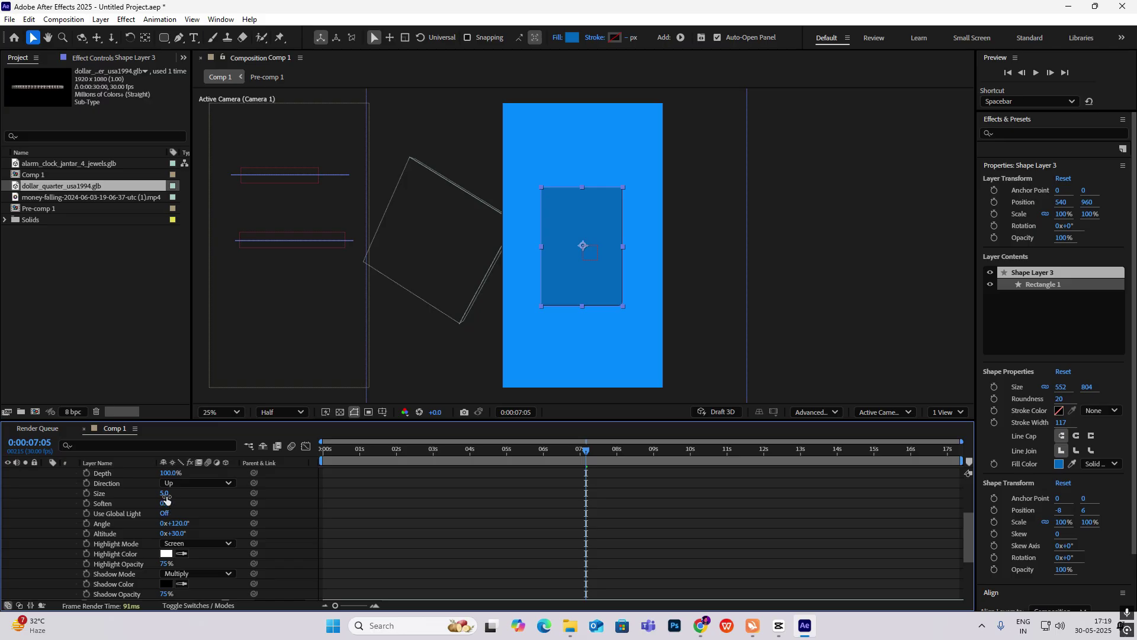
{"action": "left_click_drag", "start_coordinate": [166, 494], "coordinate": [179, 494]}
{"action": "left_click", "coordinate": [814, 244]}
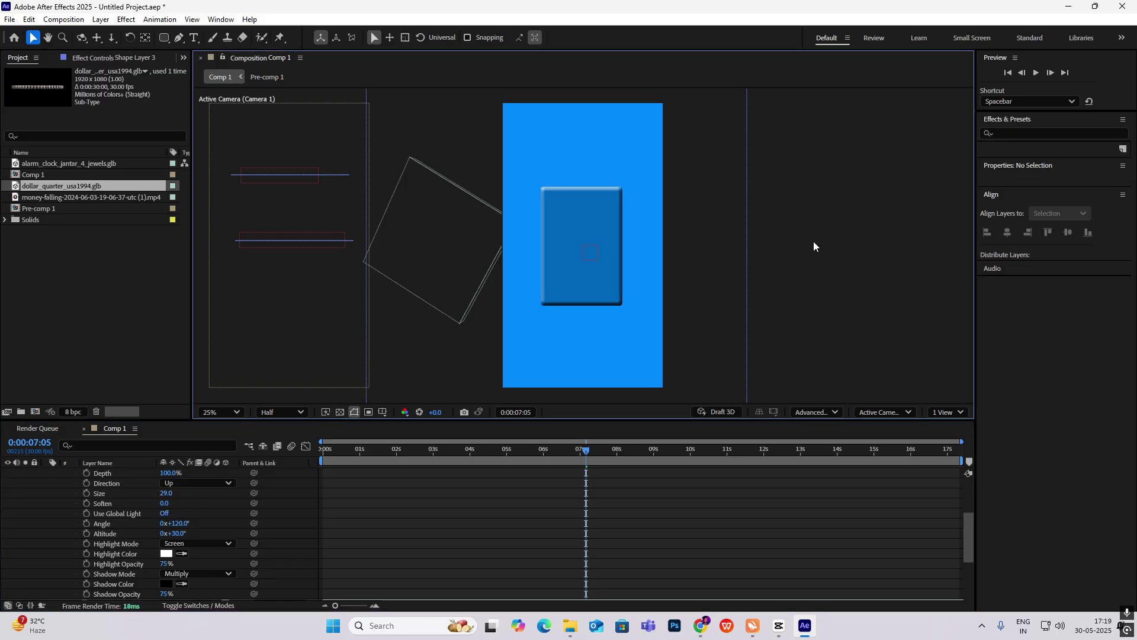
Compare the card's bevel with the CapCut reference, set the Bevel and Emboss angle to 226°, and collapse the card's properties
{"action": "left_click", "coordinate": [779, 628]}
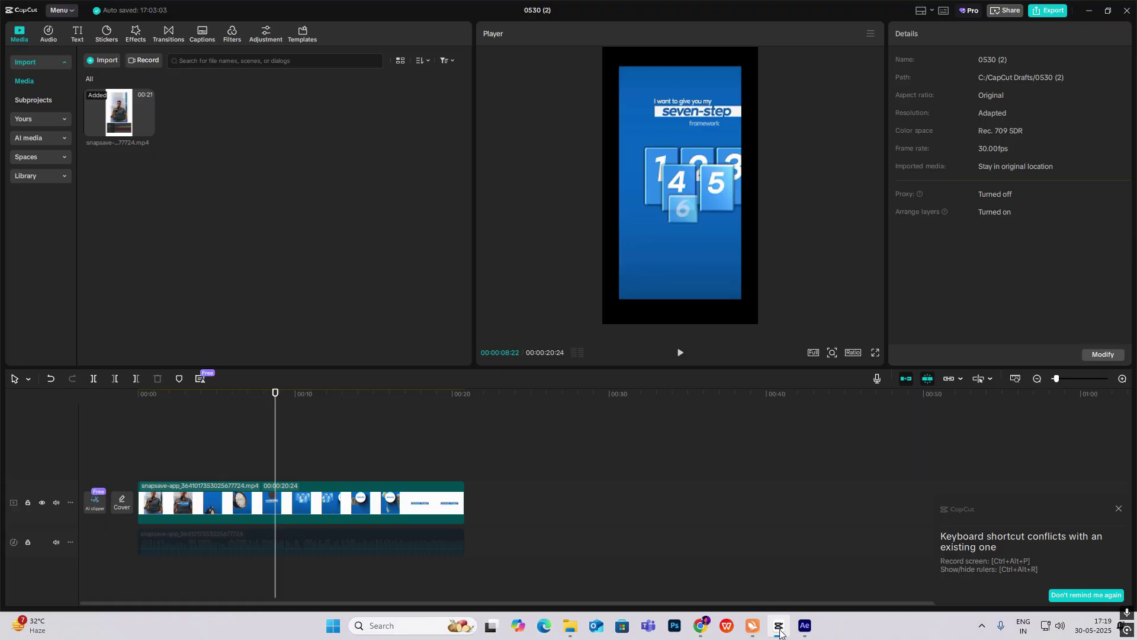
{"action": "left_click", "coordinate": [788, 629]}
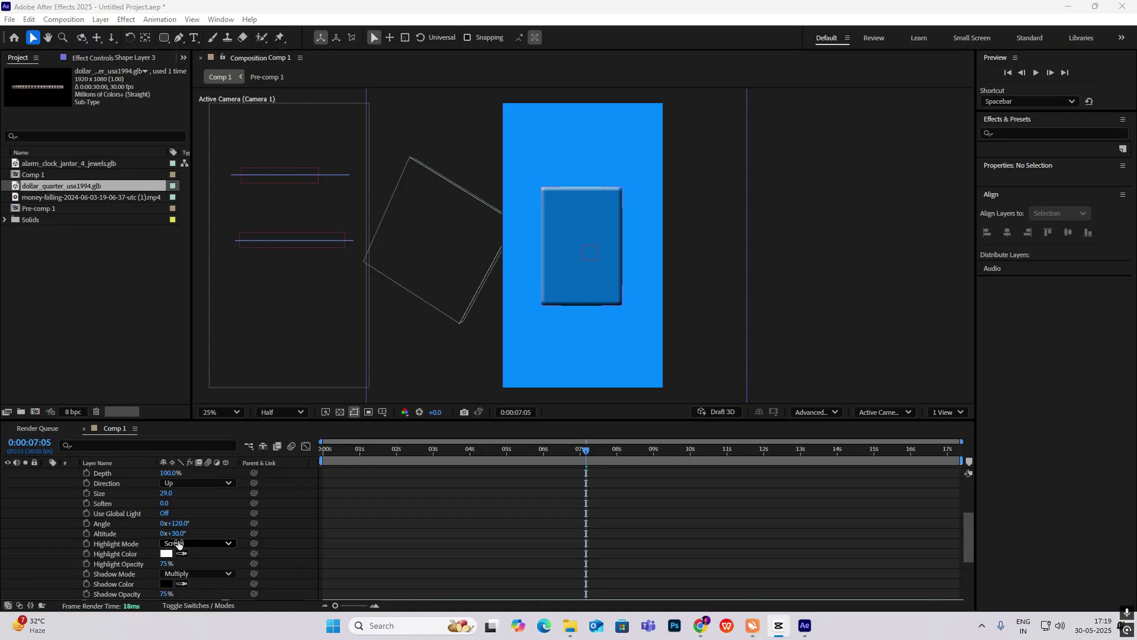
{"action": "left_click_drag", "start_coordinate": [176, 524], "coordinate": [245, 526]}
{"action": "left_click", "coordinate": [639, 243]}
{"action": "left_click", "coordinate": [779, 626]}
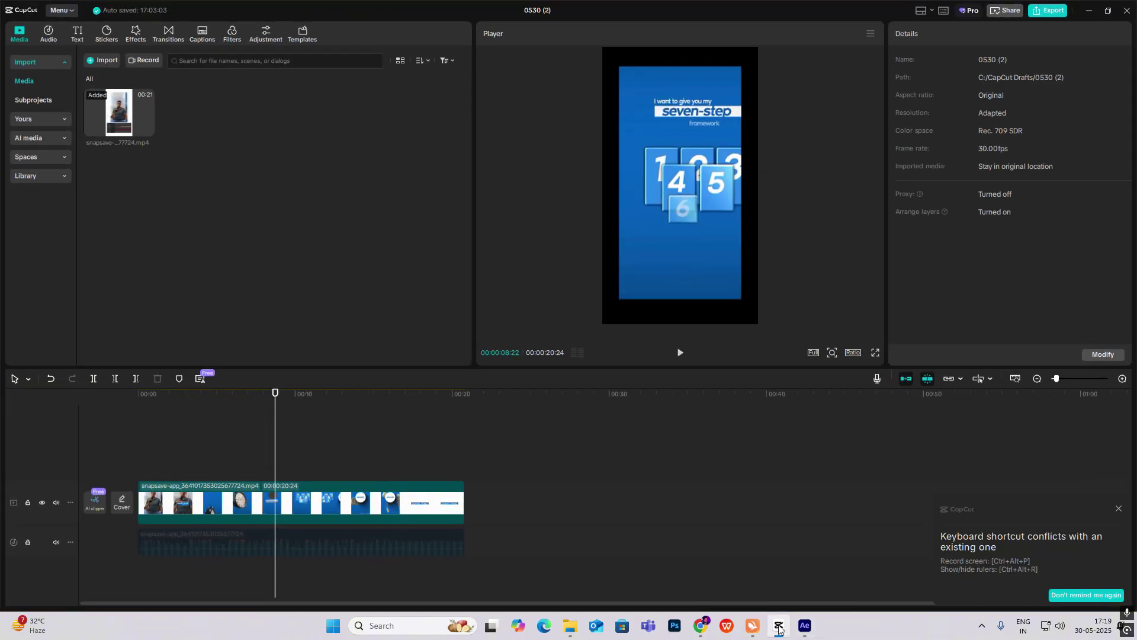
{"action": "left_click", "coordinate": [779, 629]}
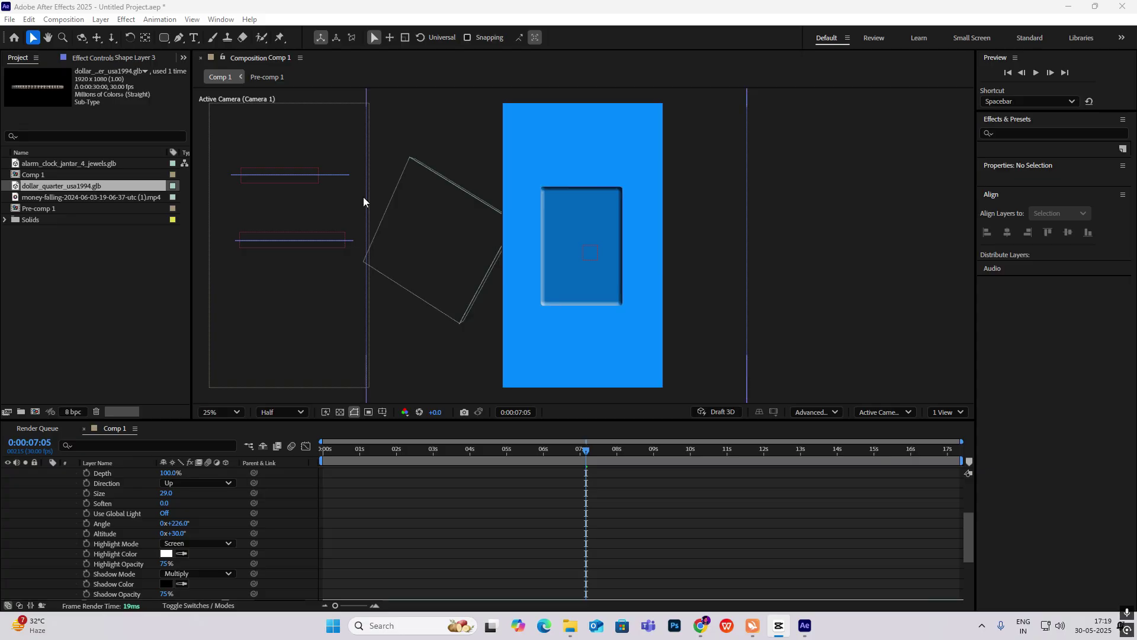
{"action": "scroll", "coordinate": [71, 517], "scroll_direction": "up", "scroll_amount": 3}
{"action": "left_click", "coordinate": [47, 472]}
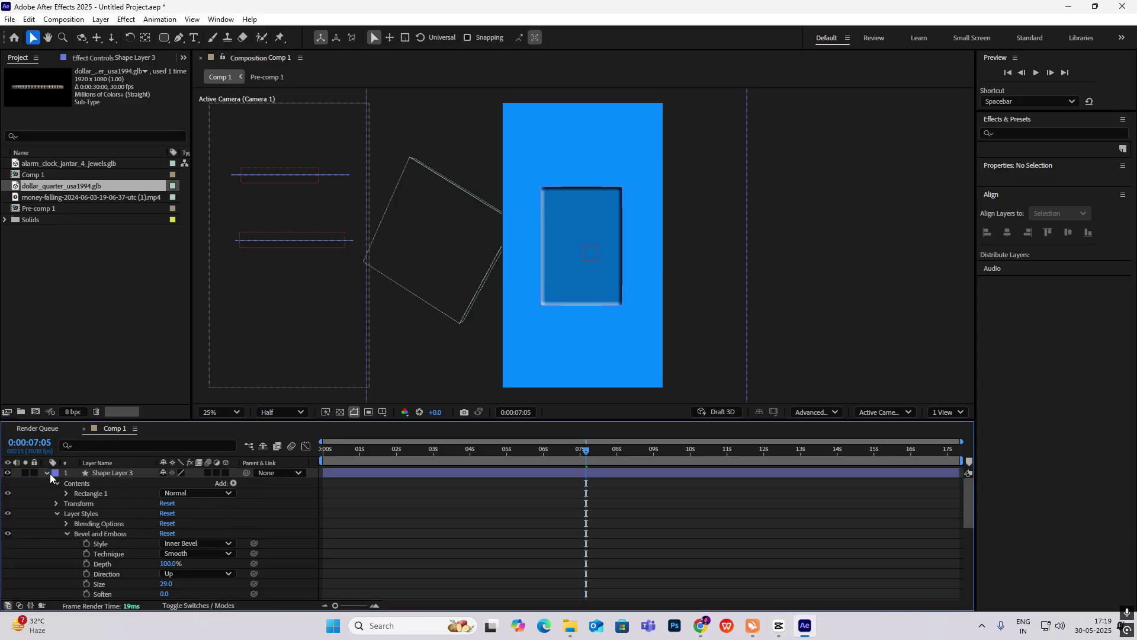
Create a text layer reading 1 and set its fill colour to white
{"action": "right_click", "coordinate": [141, 566]}
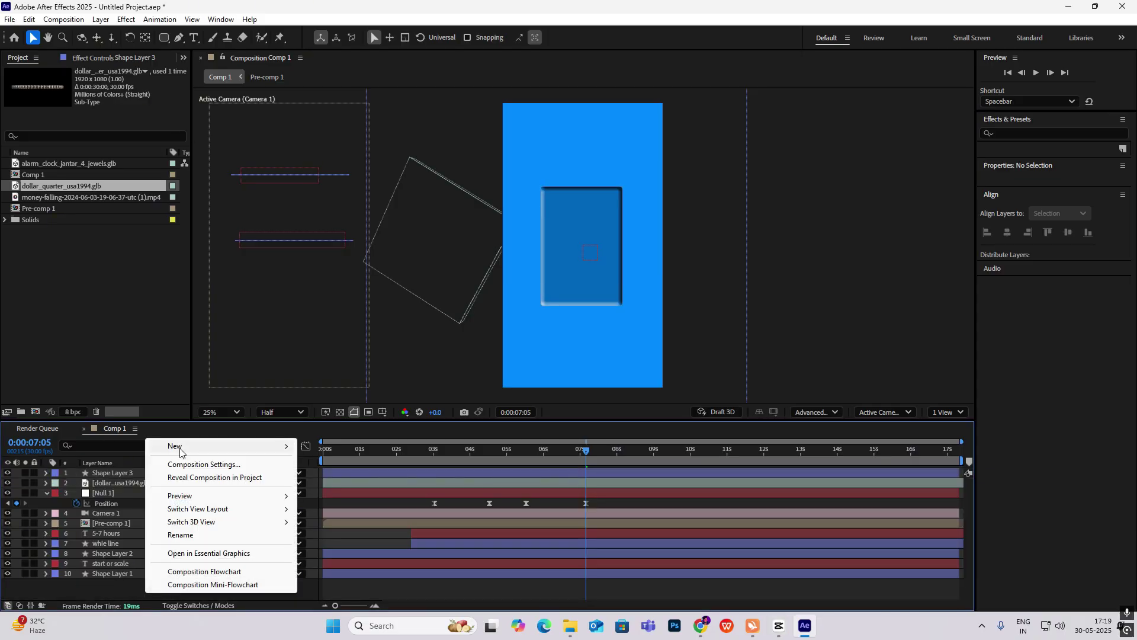
{"action": "mouse_move", "coordinate": [179, 449]}
{"action": "left_click", "coordinate": [340, 466]}
{"action": "type", "text": "1"}
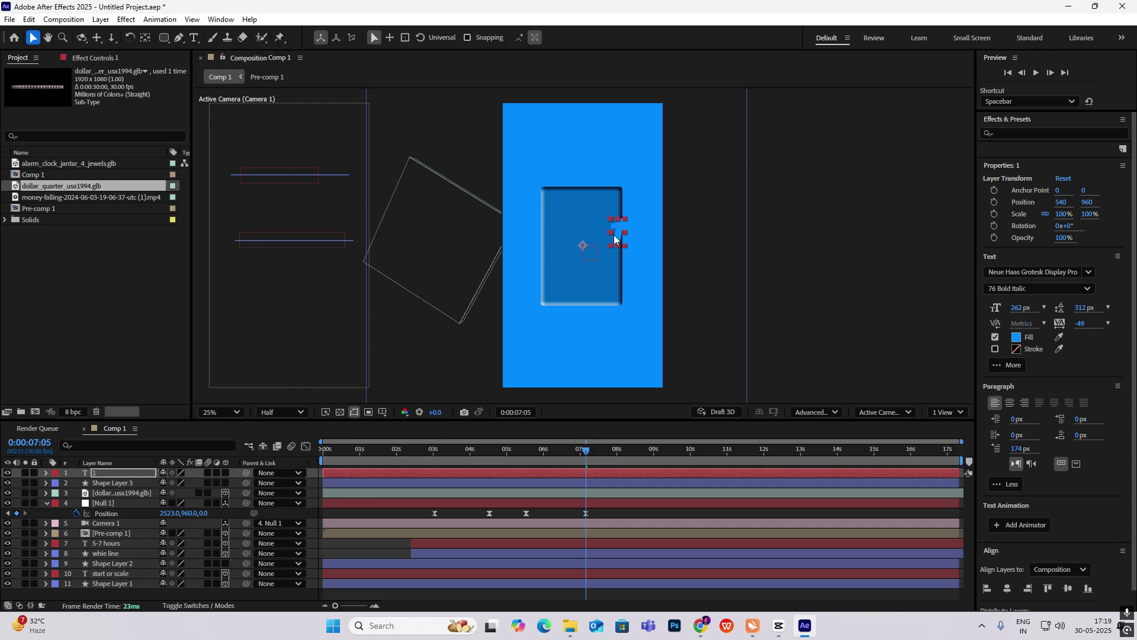
{"action": "left_click", "coordinate": [1018, 338]}
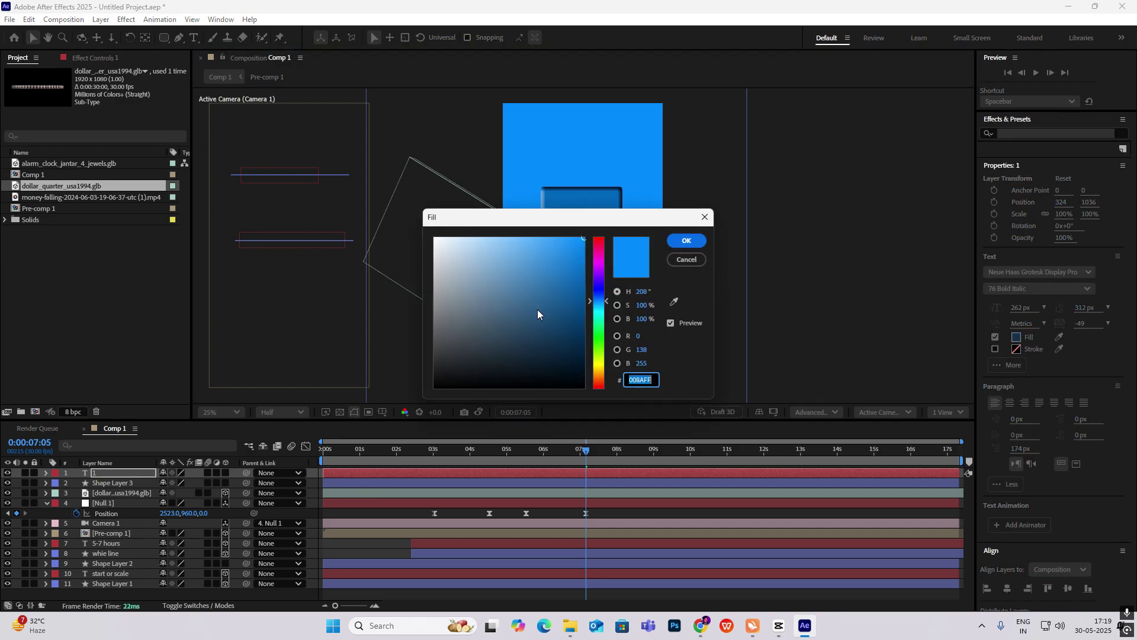
{"action": "left_click_drag", "start_coordinate": [538, 313], "coordinate": [432, 234]}
{"action": "left_click", "coordinate": [685, 240]}
Centre the numeral's anchor point and enlarge the numeral to about 296% in the middle of the card
{"action": "key", "text": "ctrl+alt+Home"}
{"action": "key", "text": "s"}
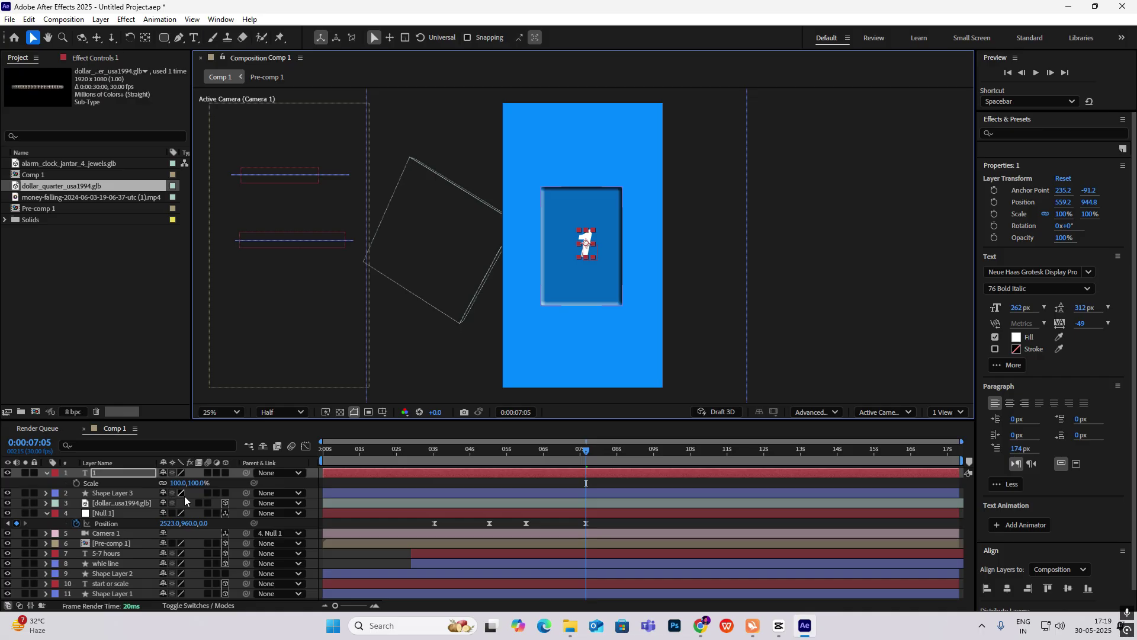
{"action": "mouse_move", "coordinate": [594, 230]}
{"action": "left_mouse_down"}
{"action": "mouse_move", "coordinate": [620, 230]}
{"action": "mouse_move", "coordinate": [583, 241]}
{"action": "left_mouse_up"}
{"action": "left_click", "coordinate": [578, 296]}
Review the numbered cards in the CapCut reference up to 00:00:09:05, and return to Comp 1 at 0:00:07:09
{"action": "left_click", "coordinate": [777, 626]}
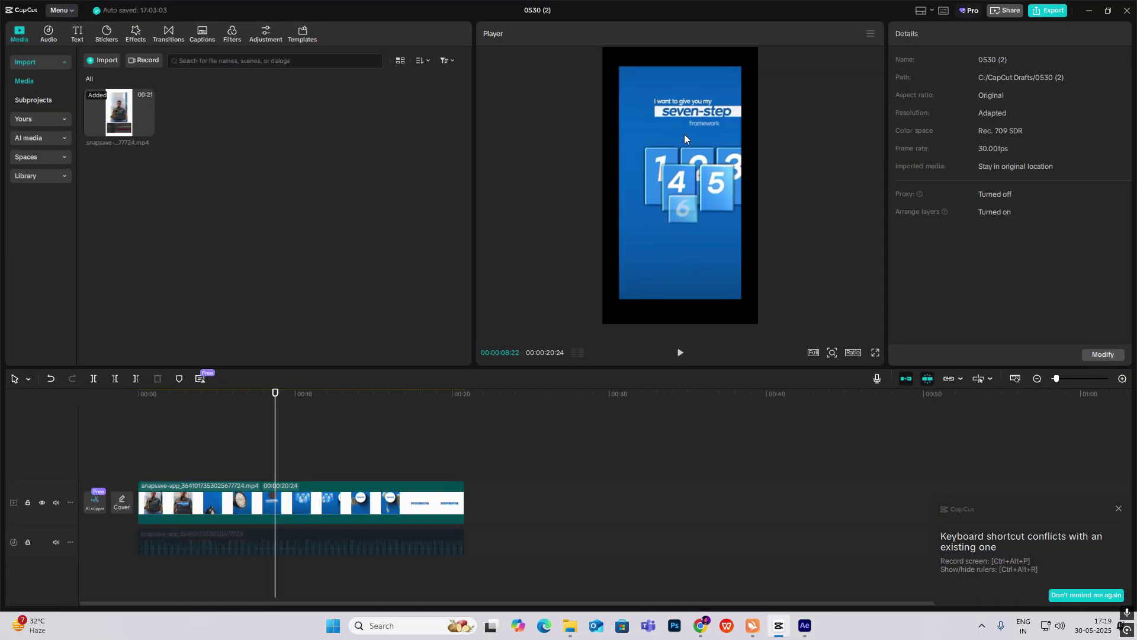
{"action": "mouse_move", "coordinate": [276, 481]}
{"action": "left_mouse_down"}
{"action": "mouse_move", "coordinate": [259, 481]}
{"action": "mouse_move", "coordinate": [277, 481]}
{"action": "mouse_move", "coordinate": [267, 481]}
{"action": "mouse_move", "coordinate": [272, 458]}
{"action": "mouse_move", "coordinate": [257, 461]}
{"action": "mouse_move", "coordinate": [282, 461]}
{"action": "left_mouse_up"}
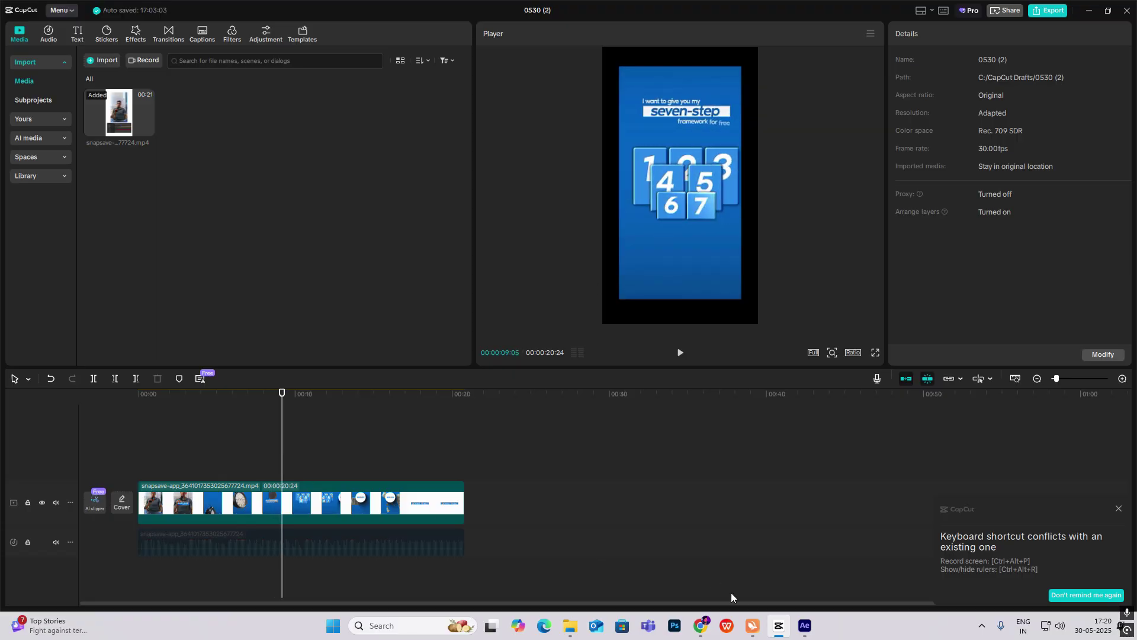
{"action": "left_click", "coordinate": [778, 627]}
{"action": "mouse_move", "coordinate": [588, 453]}
{"action": "left_mouse_down"}
{"action": "mouse_move", "coordinate": [548, 454]}
{"action": "mouse_move", "coordinate": [591, 454]}
{"action": "left_mouse_up"}
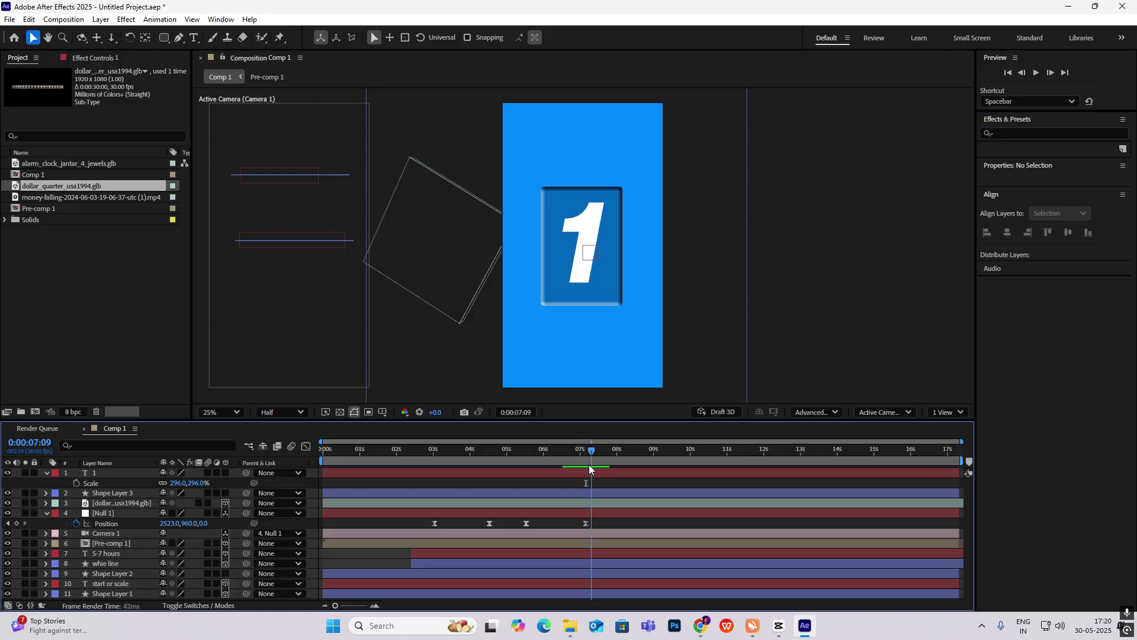
Pre-compose the numeral and card with all attributes moved, and place the pre-comp as a 3D layer at about X 2520, Y 936
{"action": "left_click", "coordinate": [46, 472]}
{"action": "left_click", "coordinate": [109, 483]}
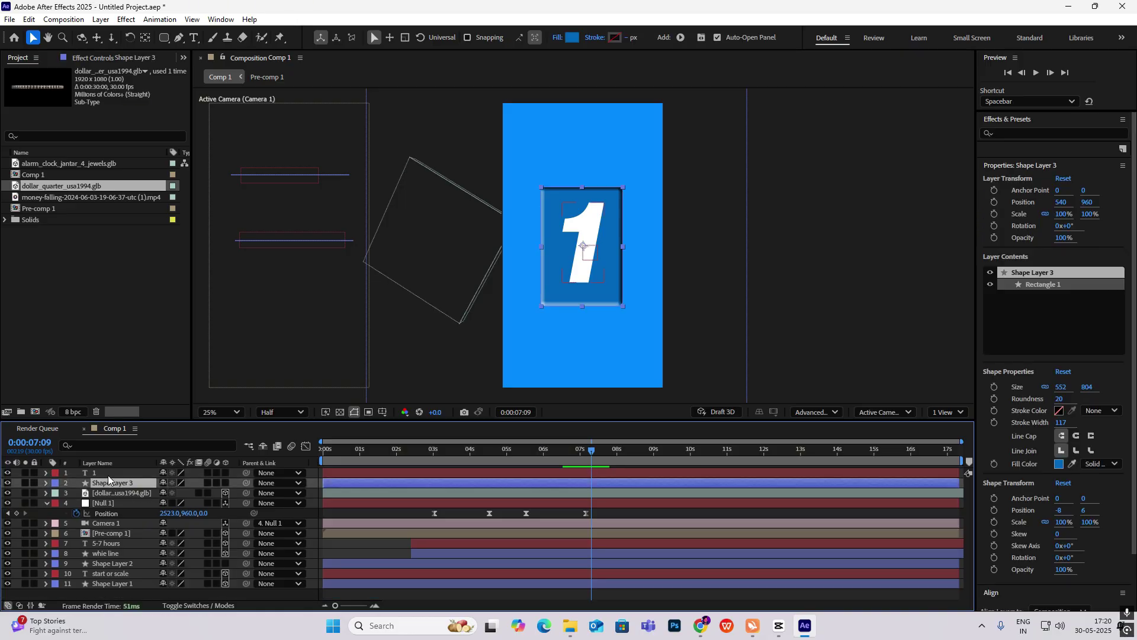
{"action": "left_click", "coordinate": [108, 473], "text": "shift"}
{"action": "key", "text": "ctrl+shift+c"}
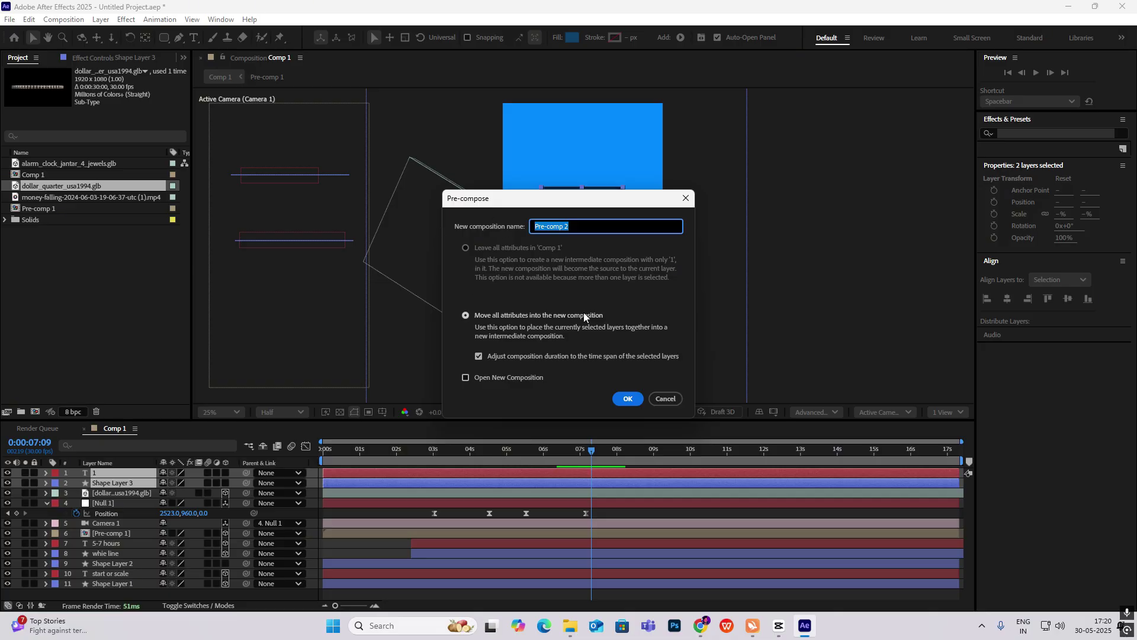
{"action": "left_click", "coordinate": [620, 401]}
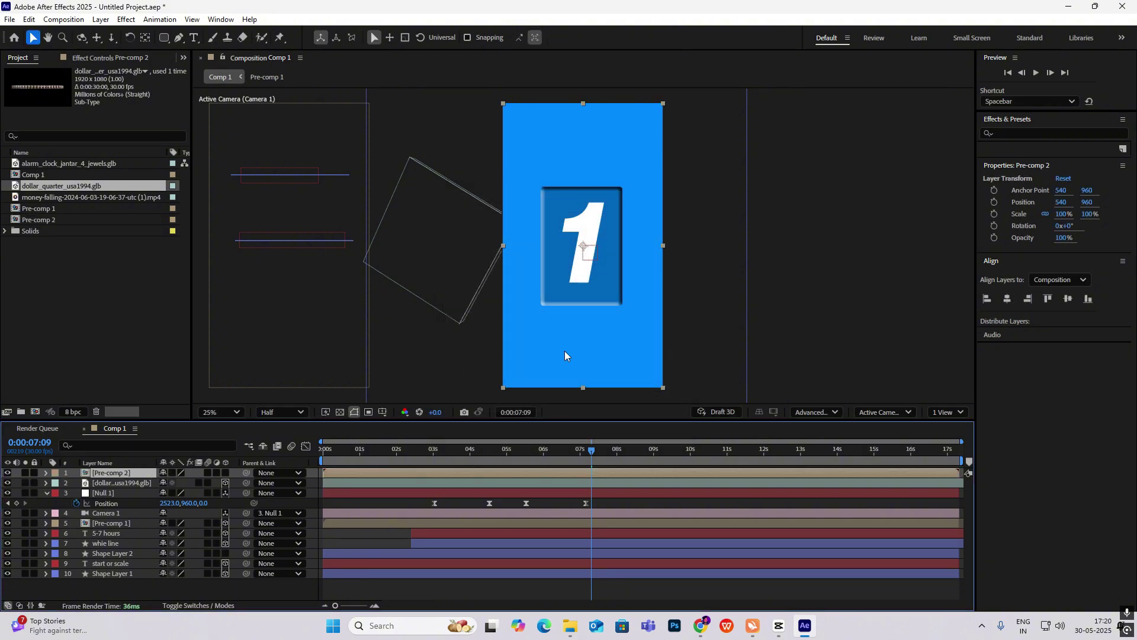
{"action": "left_click", "coordinate": [225, 473]}
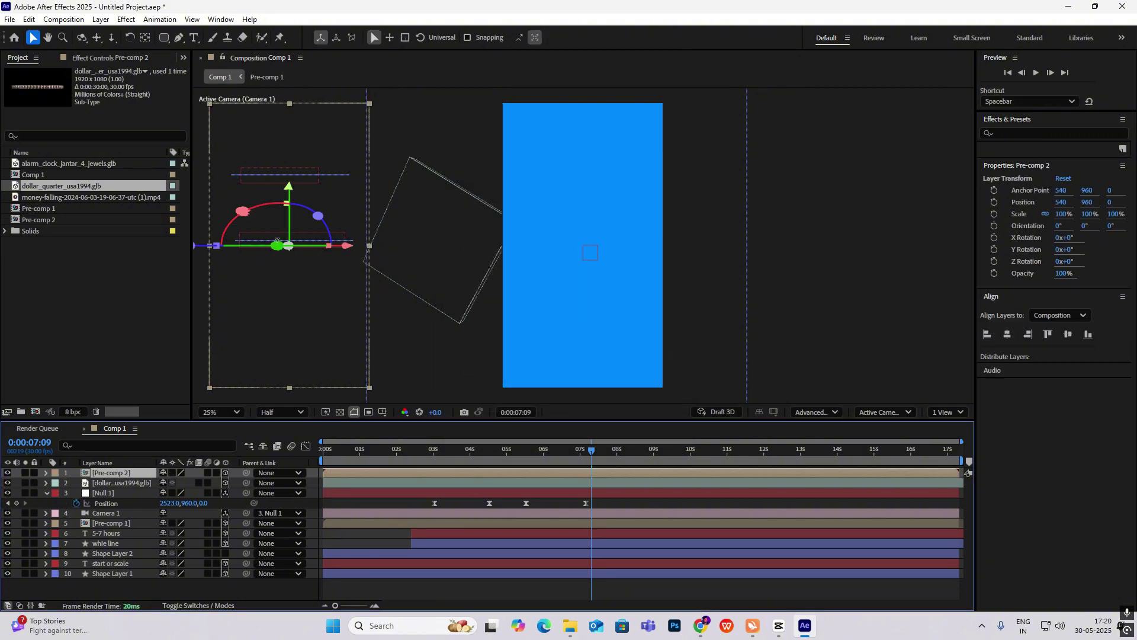
{"action": "left_click_drag", "start_coordinate": [292, 247], "coordinate": [585, 242]}
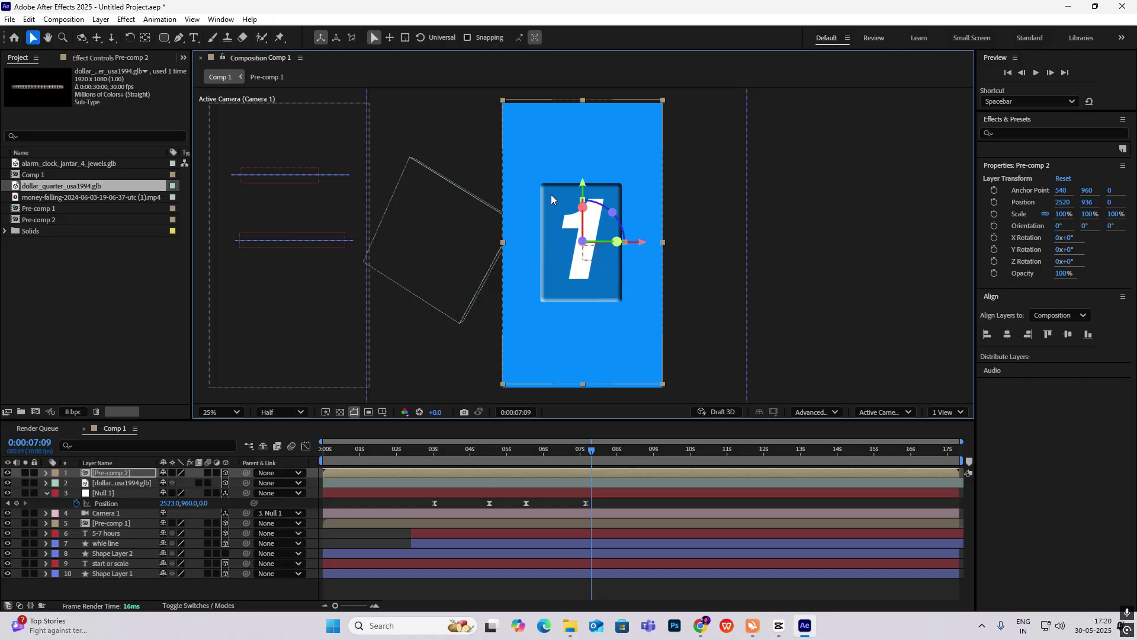
Apply the CC Light Sweep effect to the card's pre-comp and set the sweep width to 131
{"action": "left_click", "coordinate": [1018, 132]}
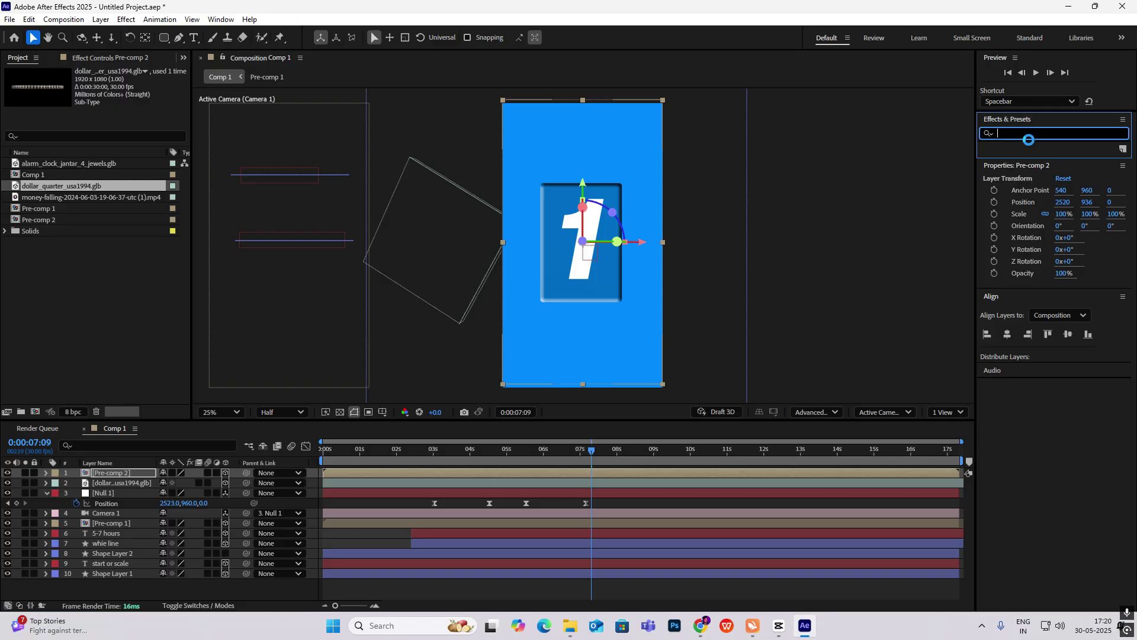
{"action": "type", "text": "lig"}
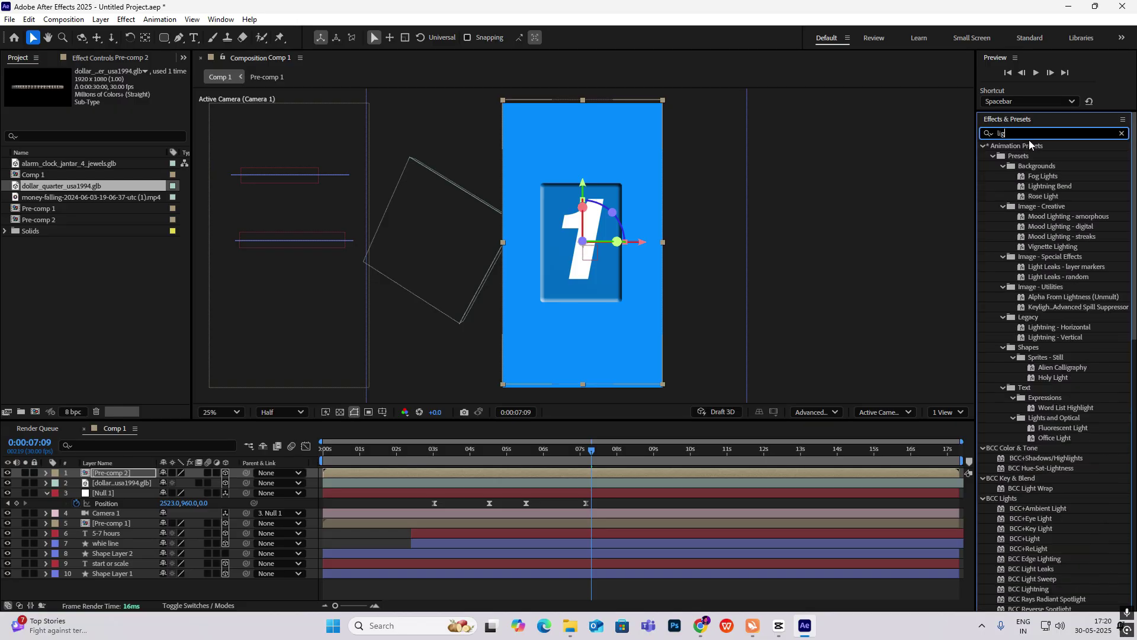
{"action": "type", "text": "ht sw"}
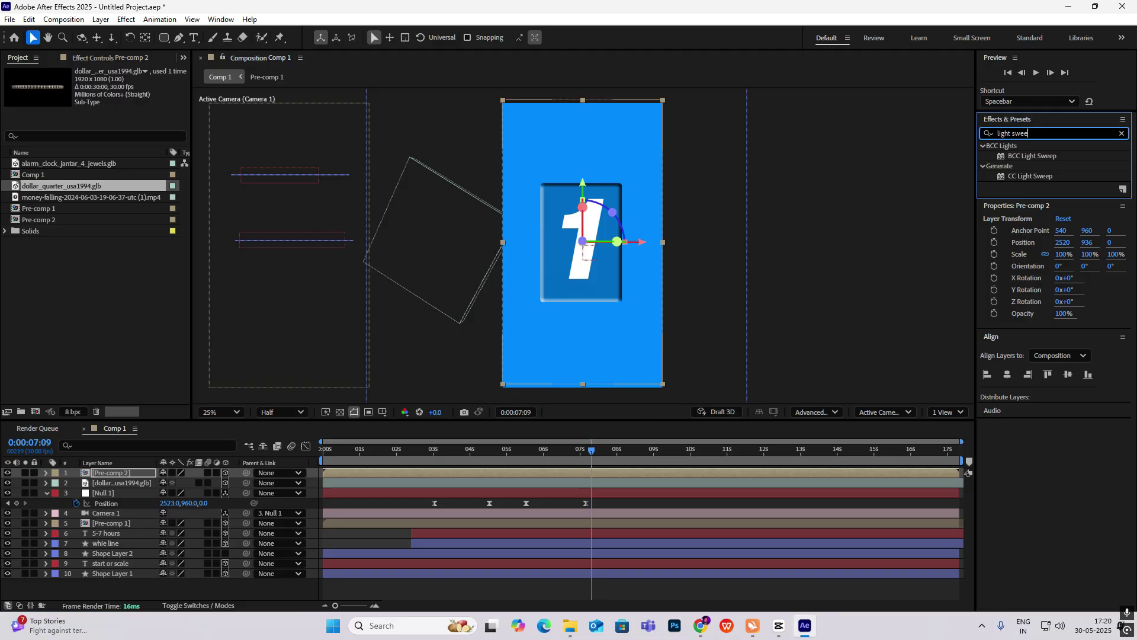
{"action": "type", "text": "ee"}
{"action": "left_click_drag", "start_coordinate": [1006, 177], "coordinate": [590, 249]}
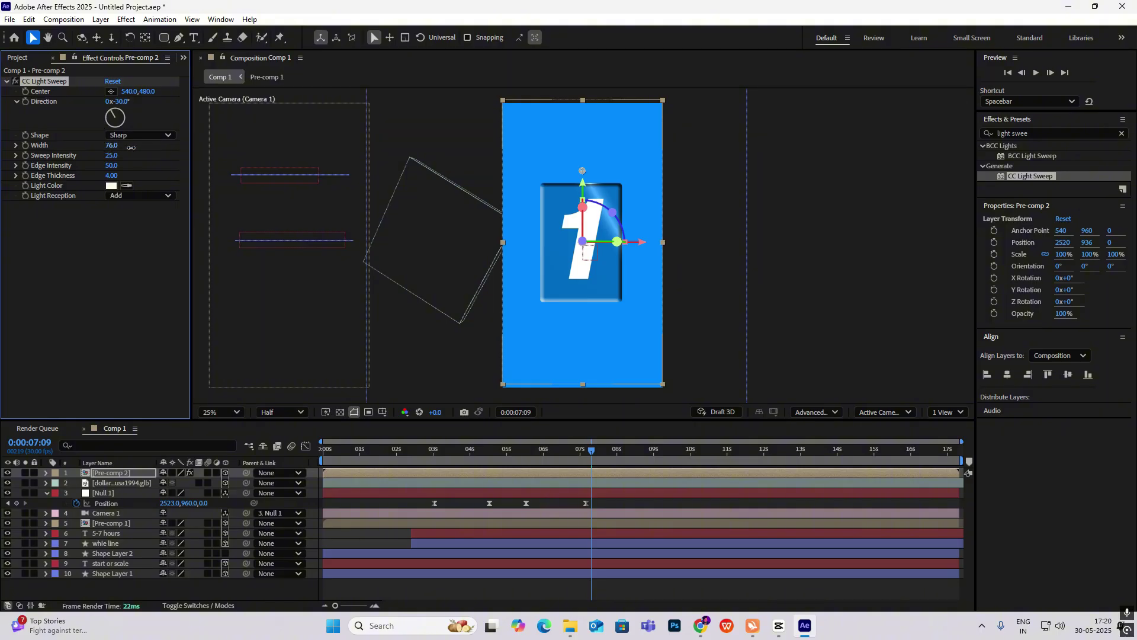
{"action": "left_click_drag", "start_coordinate": [131, 147], "coordinate": [161, 147]}
Keyframe the sweep's centre at about 264, 1316 on 0:00:07:09 and about 928, 580 on 0:00:08:20, and ease both keyframes
{"action": "left_click_drag", "start_coordinate": [583, 171], "coordinate": [535, 290]}
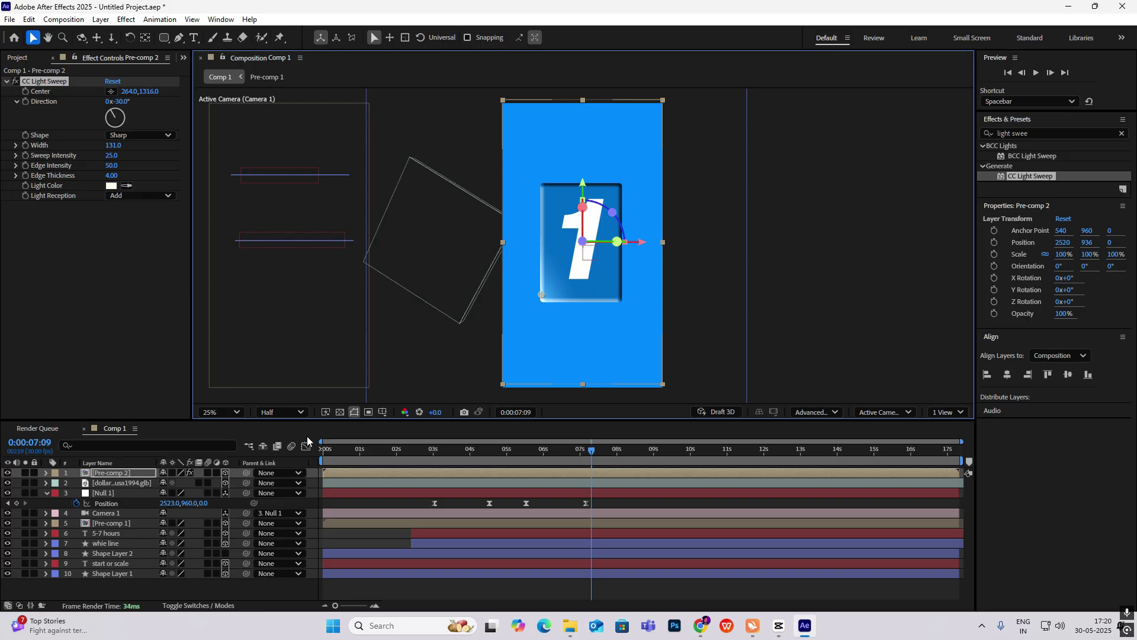
{"action": "left_click", "coordinate": [25, 92]}
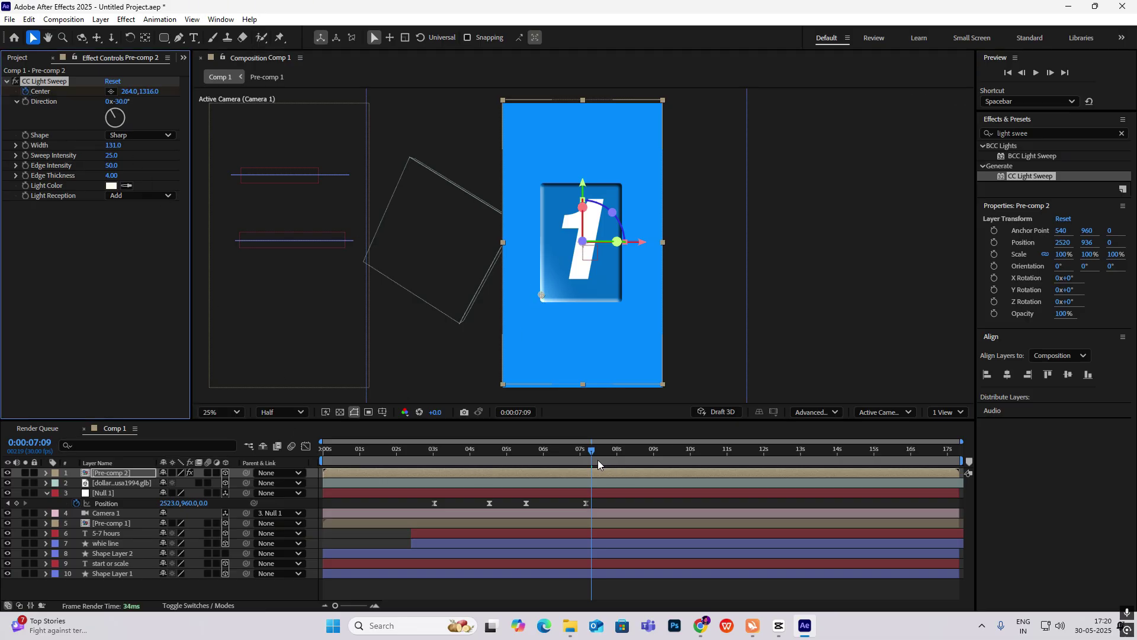
{"action": "left_click_drag", "start_coordinate": [592, 453], "coordinate": [642, 461]}
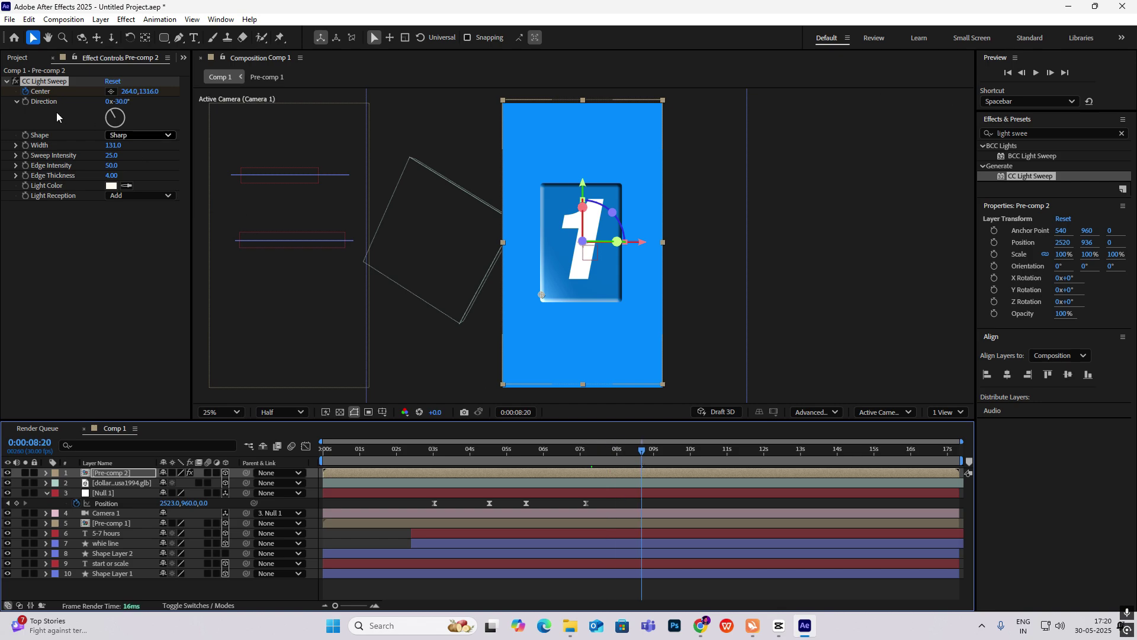
{"action": "key", "text": "u"}
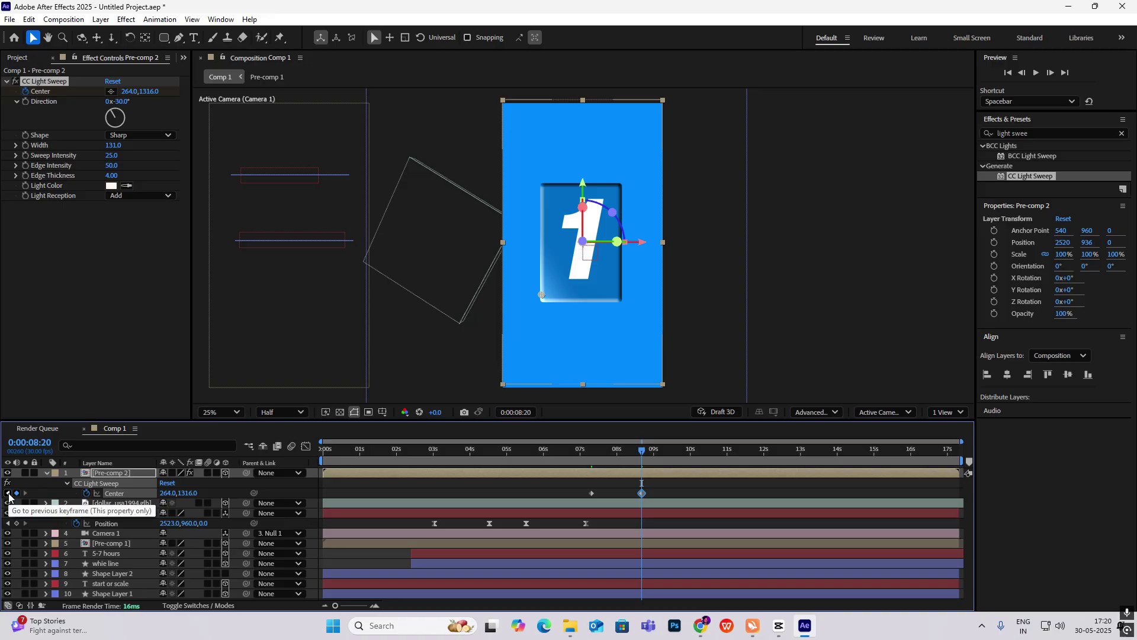
{"action": "left_click_drag", "start_coordinate": [540, 294], "coordinate": [640, 185]}
{"action": "left_click_drag", "start_coordinate": [678, 489], "coordinate": [501, 501]}
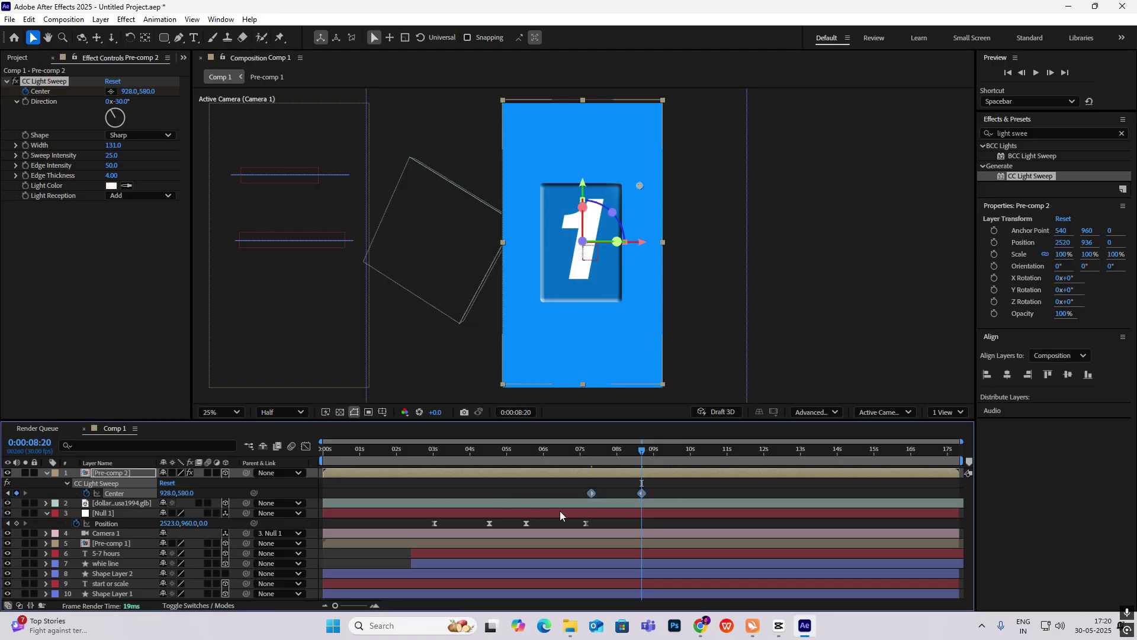
Speed up the light sweep by moving its end keyframe earlier to just after 8 seconds, and preview the animation
{"action": "left_click_drag", "start_coordinate": [635, 456], "coordinate": [587, 456]}
{"action": "left_click", "coordinate": [626, 486]}
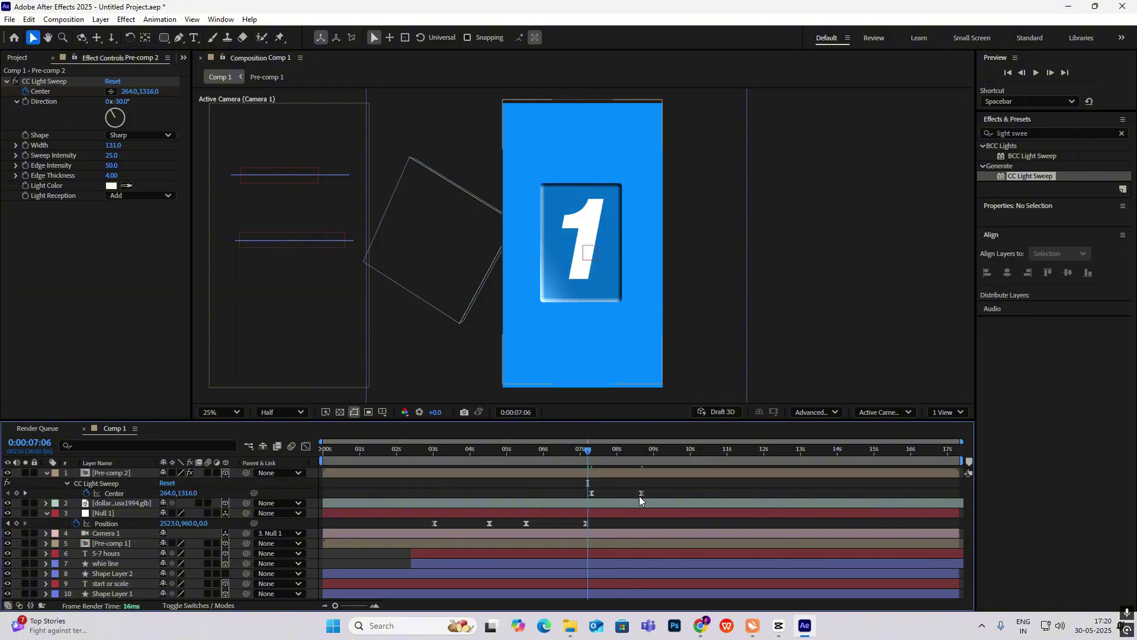
{"action": "left_click_drag", "start_coordinate": [640, 495], "coordinate": [604, 467]}
{"action": "key", "text": "space"}
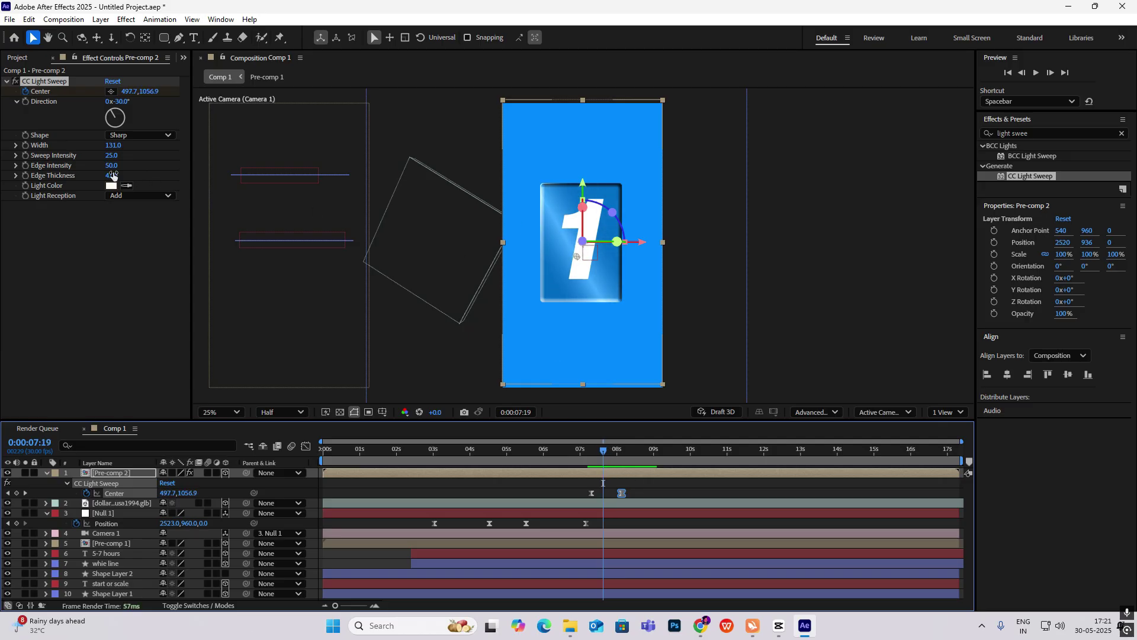
Set the light sweep's intensity to 30, edge intensity to 110 and edge thickness to 7, and preview the result
{"action": "mouse_move", "coordinate": [113, 157]}
{"action": "left_mouse_down"}
{"action": "mouse_move", "coordinate": [134, 154]}
{"action": "mouse_move", "coordinate": [117, 155]}
{"action": "mouse_move", "coordinate": [133, 175]}
{"action": "mouse_move", "coordinate": [124, 176]}
{"action": "left_mouse_up"}
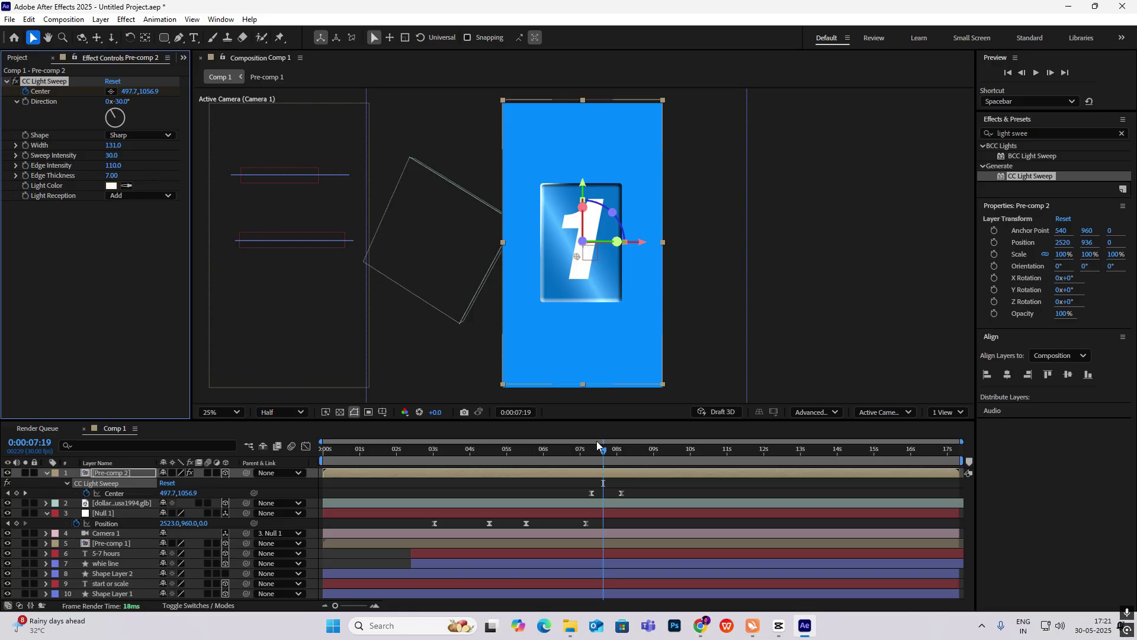
{"action": "mouse_move", "coordinate": [603, 450]}
{"action": "left_mouse_down"}
{"action": "mouse_move", "coordinate": [630, 453]}
{"action": "mouse_move", "coordinate": [595, 456]}
{"action": "left_mouse_up"}
{"action": "key", "text": "space"}
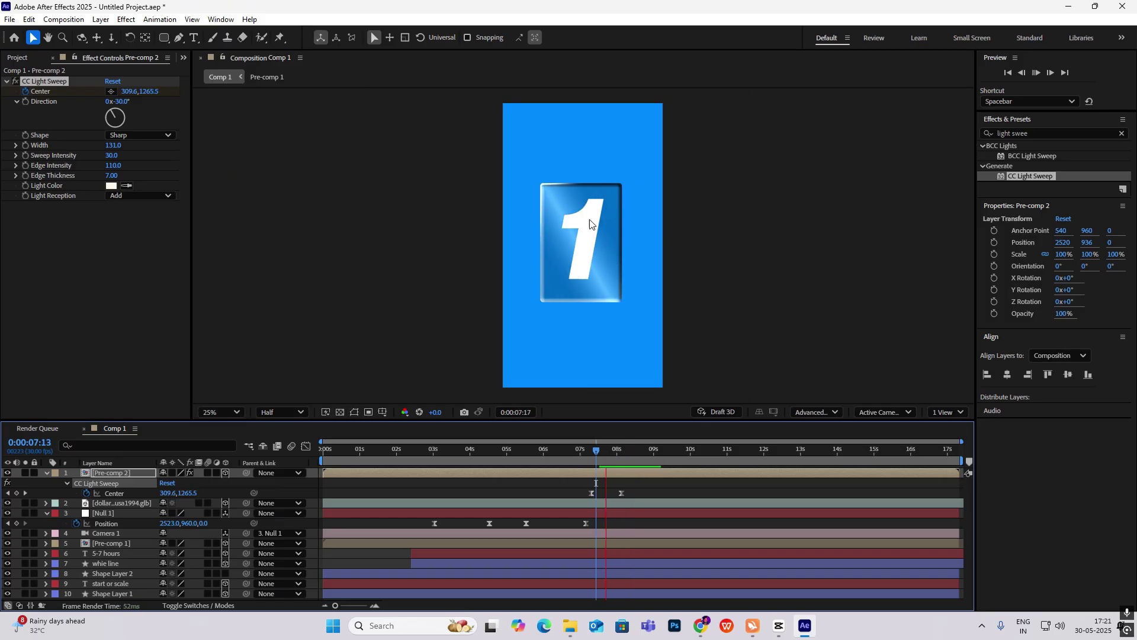
{"action": "key", "text": "space"}
Check the card section of the reference in CapCut, and keyframe the null's position at 0:00:08:11 and at X 3558 near 0:00:09:26
{"action": "left_click", "coordinate": [778, 624]}
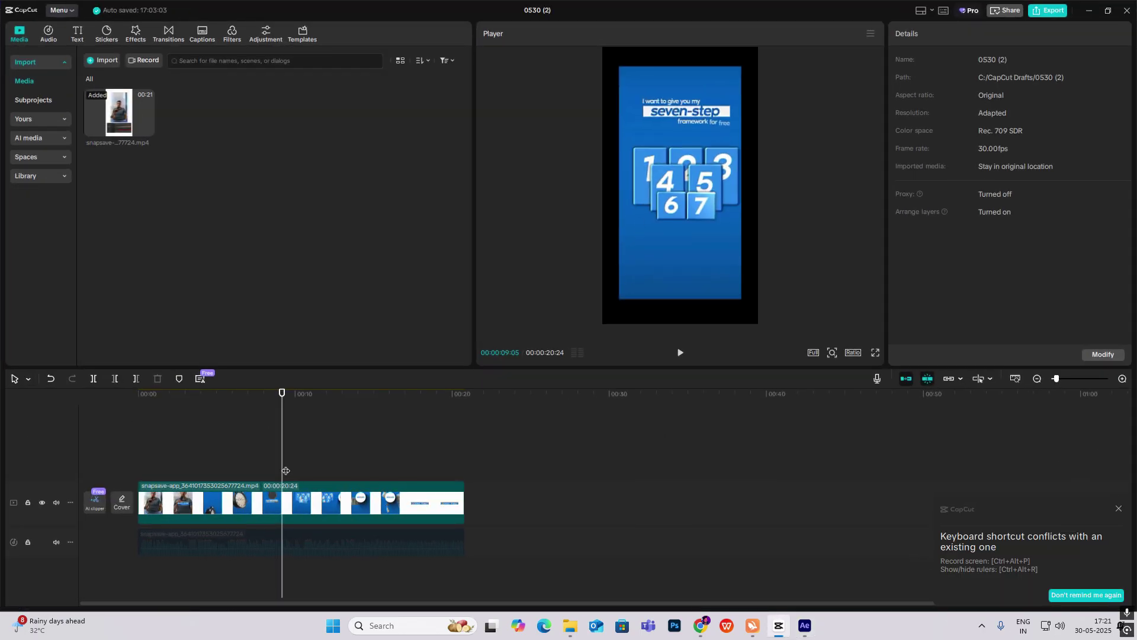
{"action": "left_click_drag", "start_coordinate": [283, 460], "coordinate": [270, 460]}
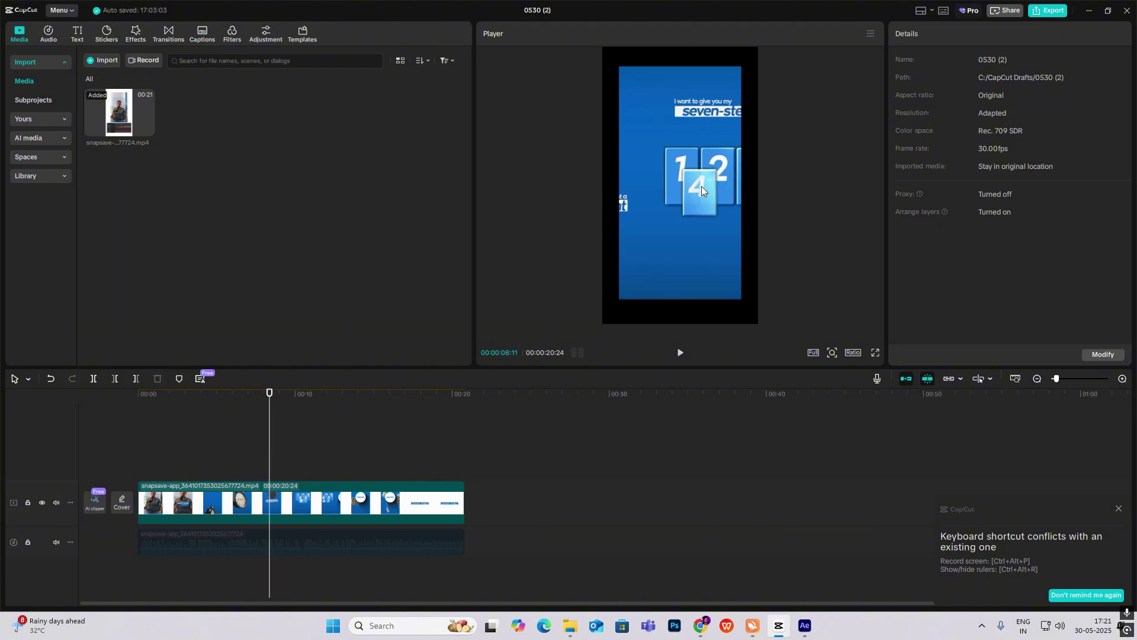
{"action": "key", "text": "alt+Tab"}
{"action": "left_click", "coordinate": [122, 513]}
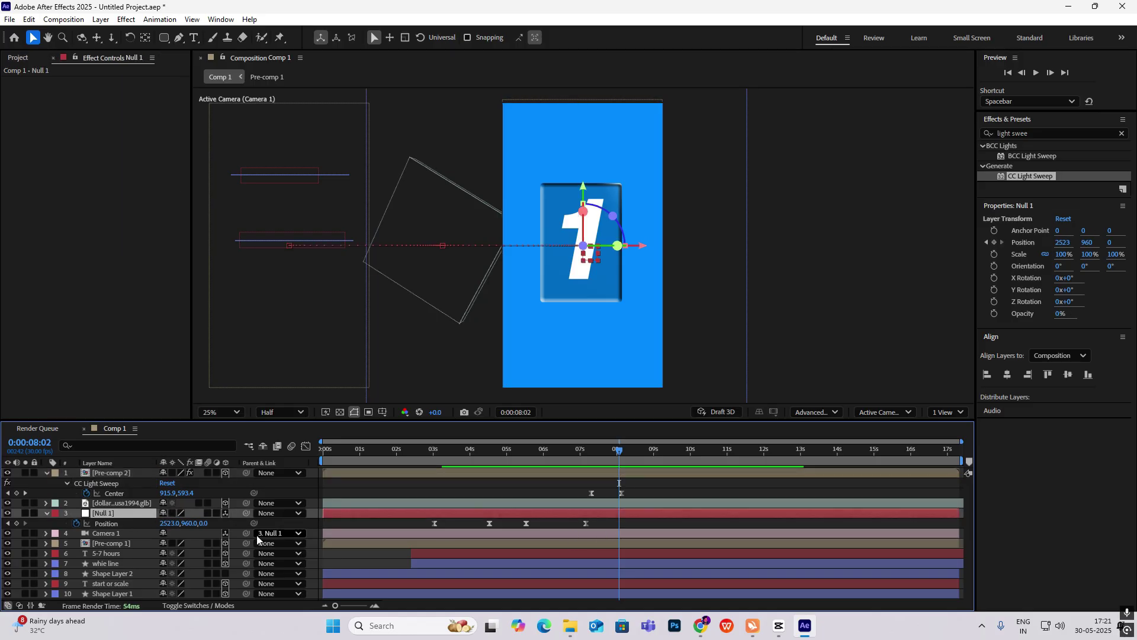
{"action": "left_click", "coordinate": [8, 523]}
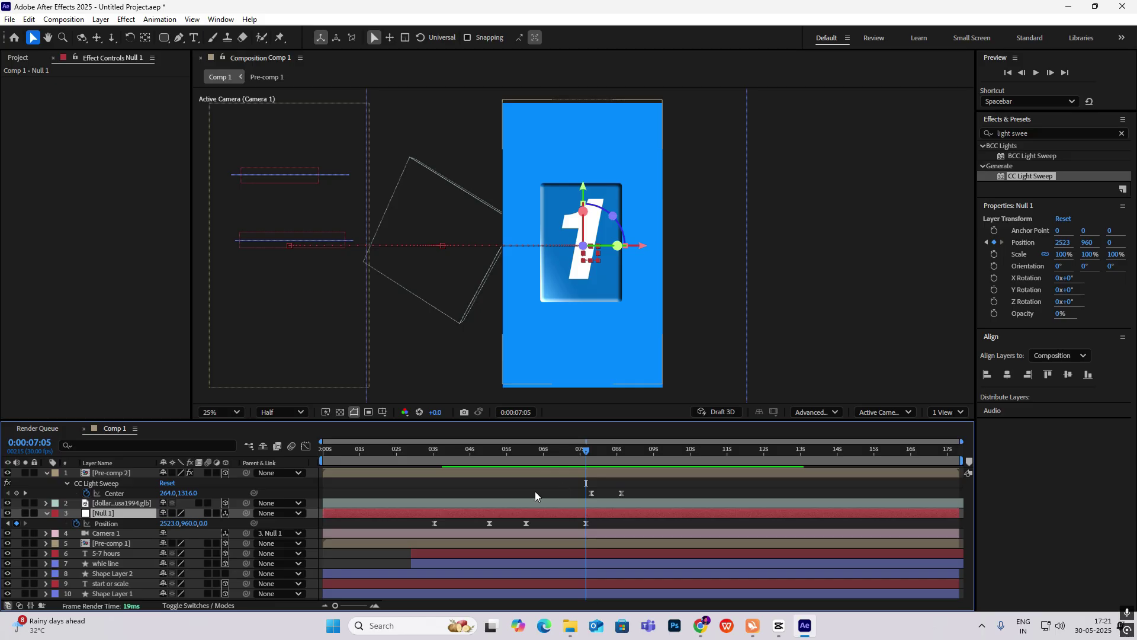
{"action": "left_click_drag", "start_coordinate": [594, 452], "coordinate": [631, 464]}
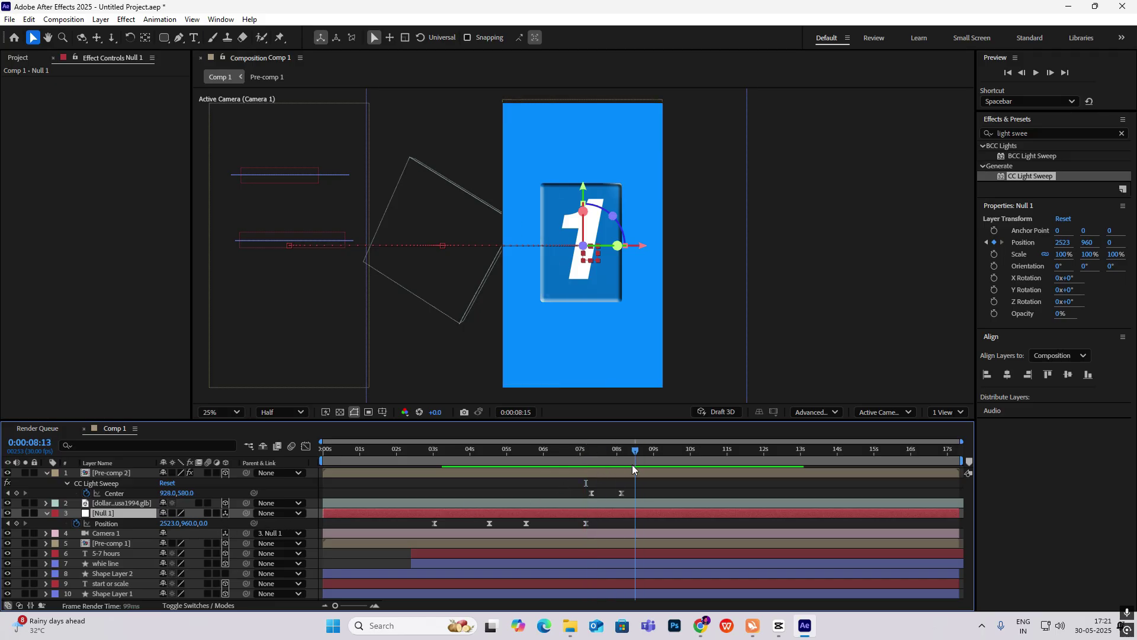
{"action": "left_click", "coordinate": [16, 523]}
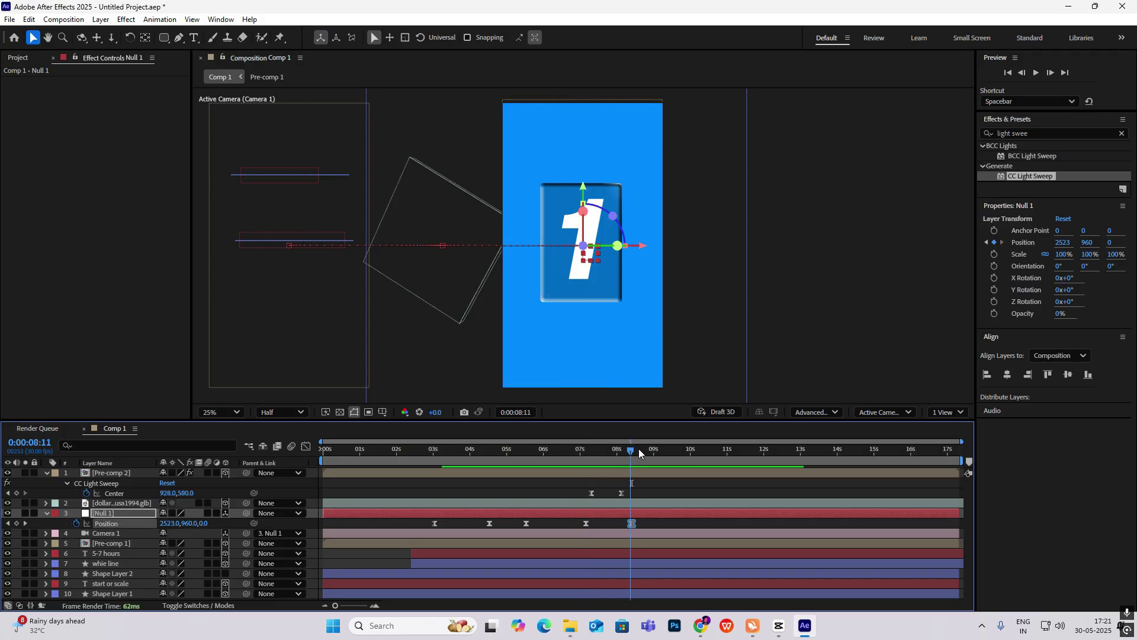
{"action": "left_click_drag", "start_coordinate": [164, 526], "coordinate": [585, 474]}
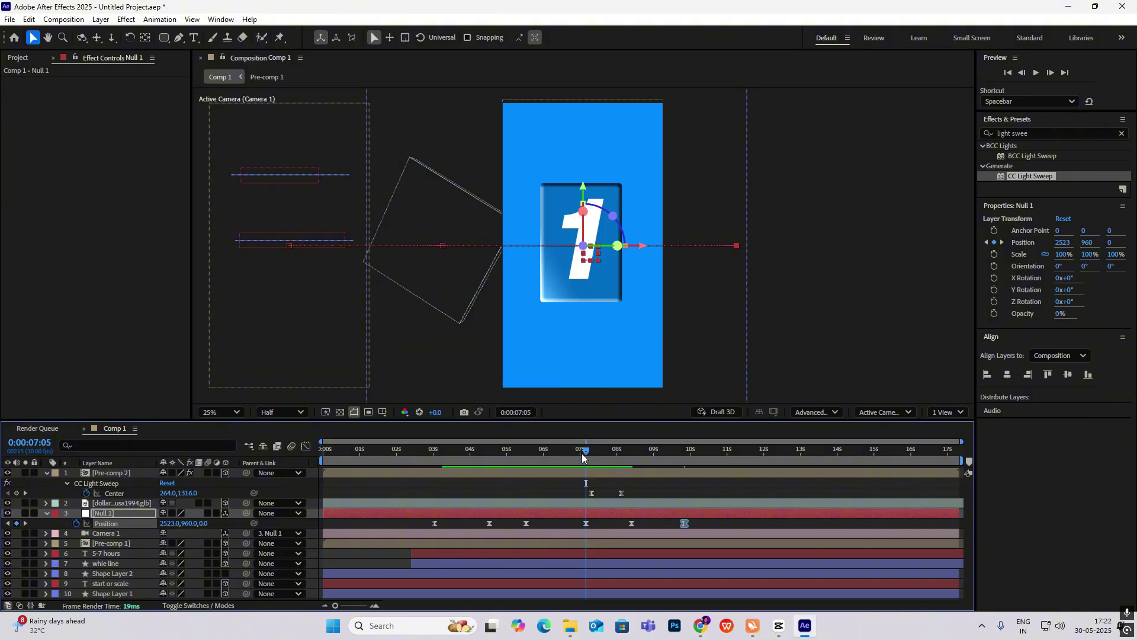
{"action": "left_click_drag", "start_coordinate": [586, 451], "coordinate": [684, 514]}
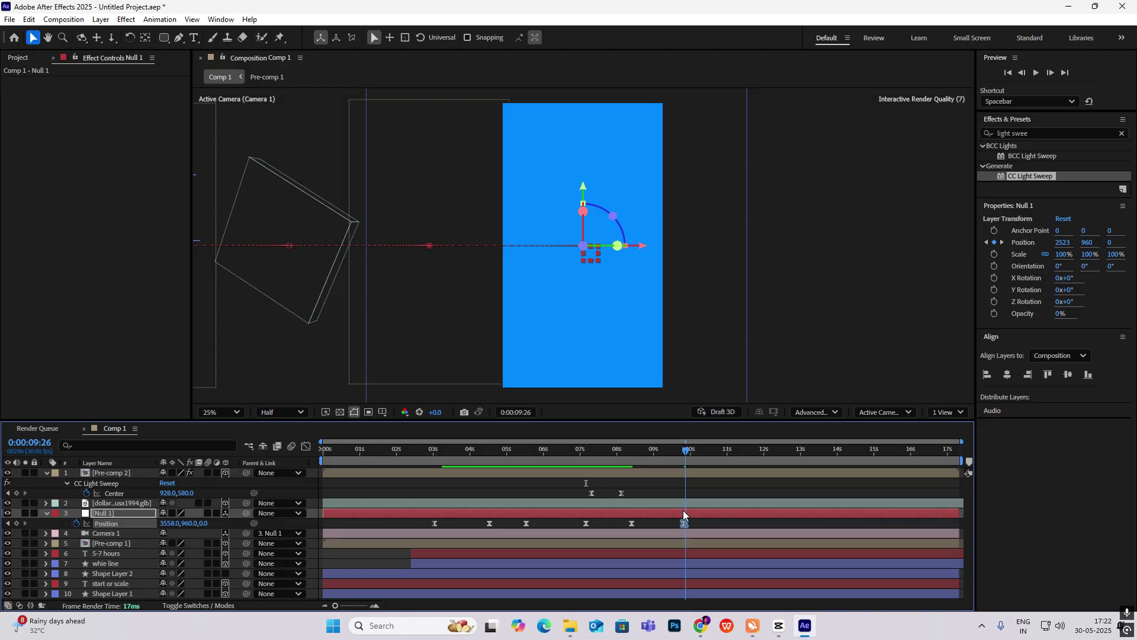
Collapse the layer properties and draw a white circle about 604 px wide near the middle of the frame
{"action": "left_click", "coordinate": [46, 512]}
{"action": "left_click", "coordinate": [46, 472]}
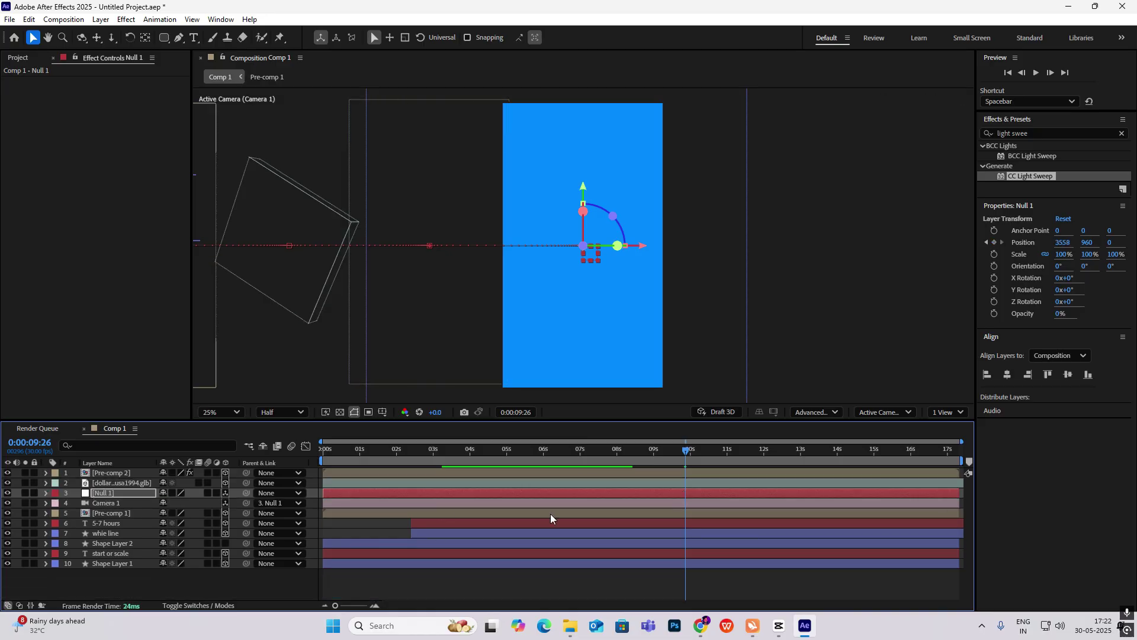
{"action": "left_click_drag", "start_coordinate": [685, 453], "coordinate": [603, 466]}
{"action": "left_click", "coordinate": [374, 38]}
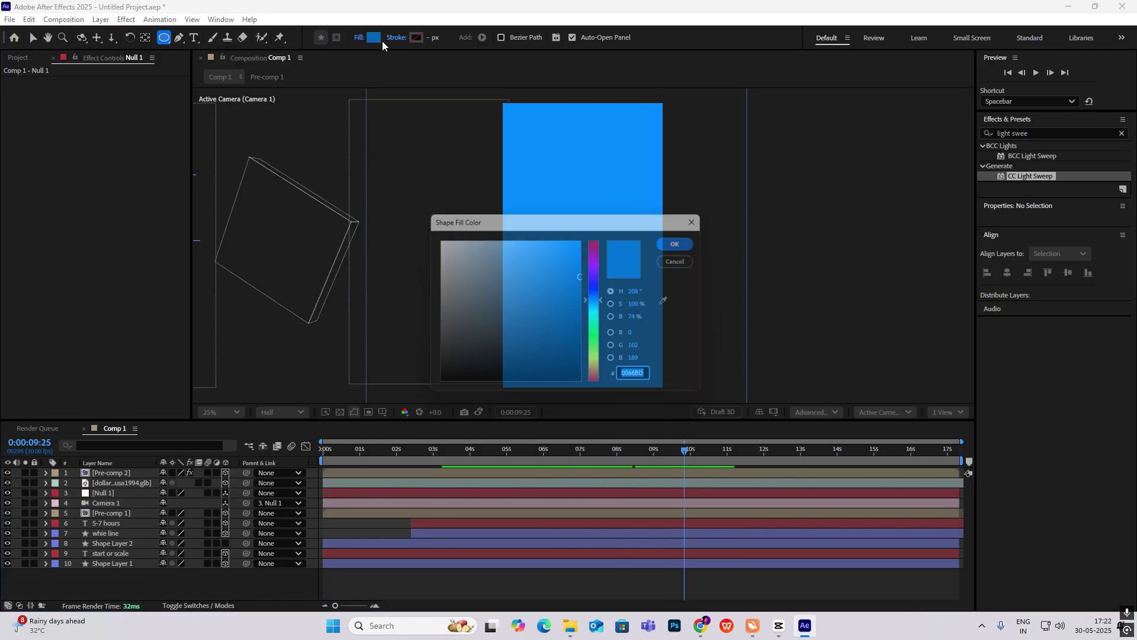
{"action": "left_click_drag", "start_coordinate": [473, 266], "coordinate": [219, 104]}
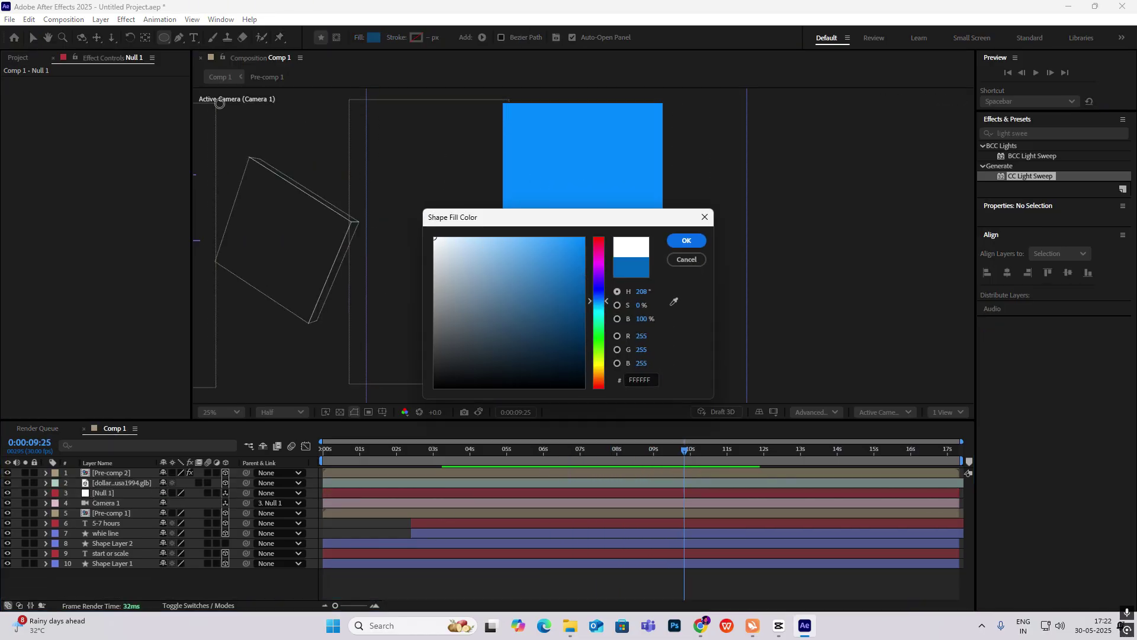
{"action": "left_click", "coordinate": [694, 244]}
{"action": "left_click_drag", "start_coordinate": [555, 190], "coordinate": [645, 279]}
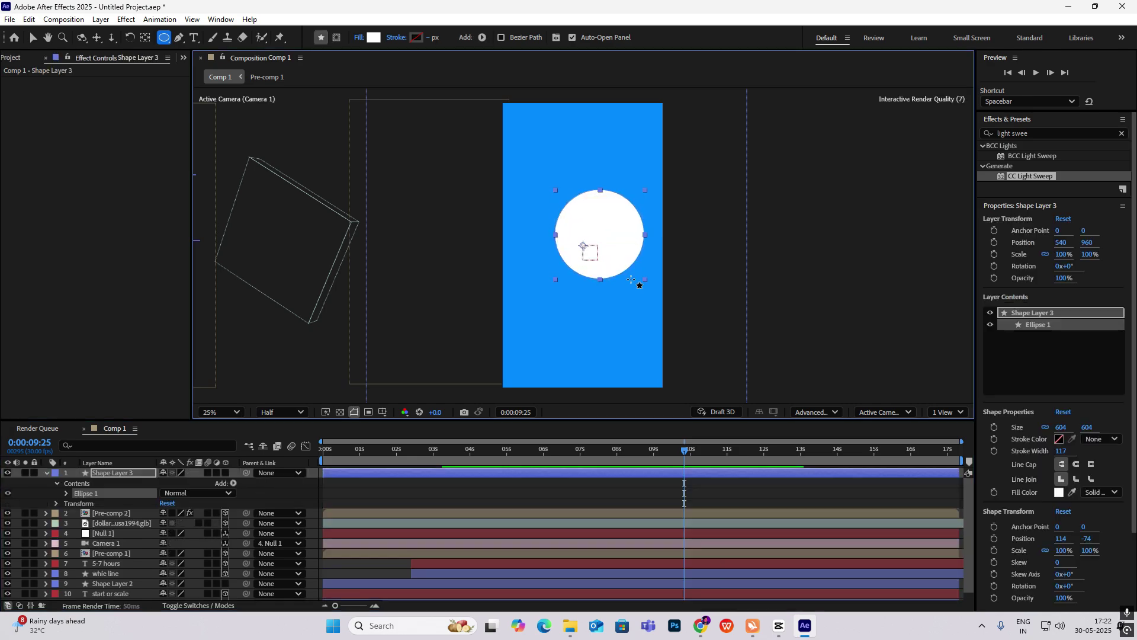
Centre the circle's anchor point on the shape and move the circle to the horizontal middle of the composition
{"action": "key", "text": "ctrl+alt+Home"}
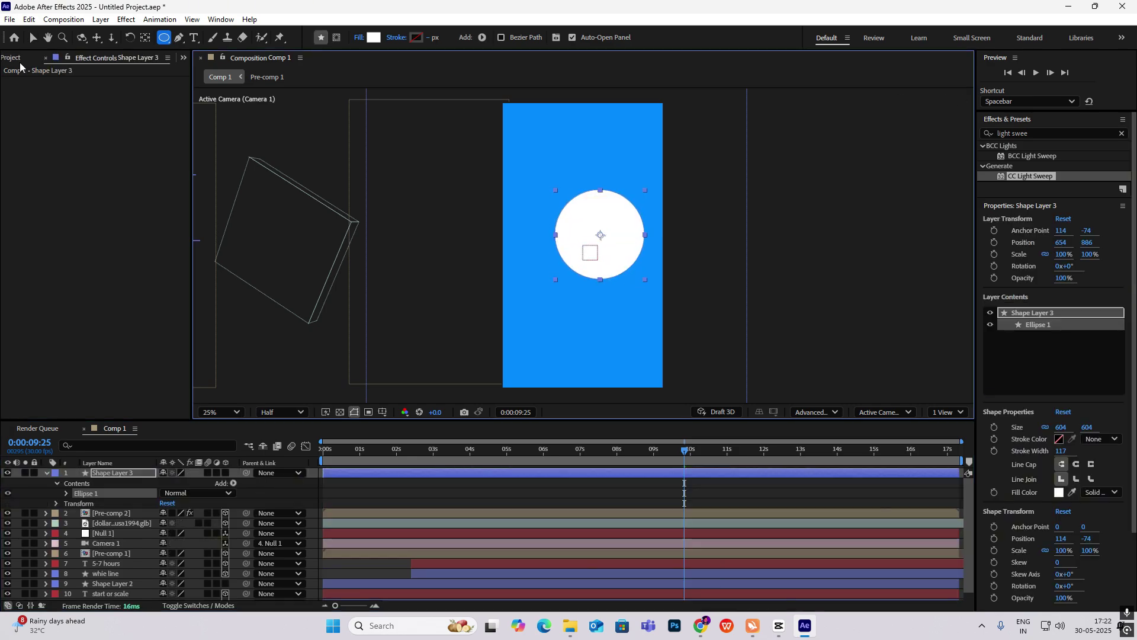
{"action": "left_click", "coordinate": [33, 37]}
{"action": "left_click_drag", "start_coordinate": [608, 245], "coordinate": [591, 247]}
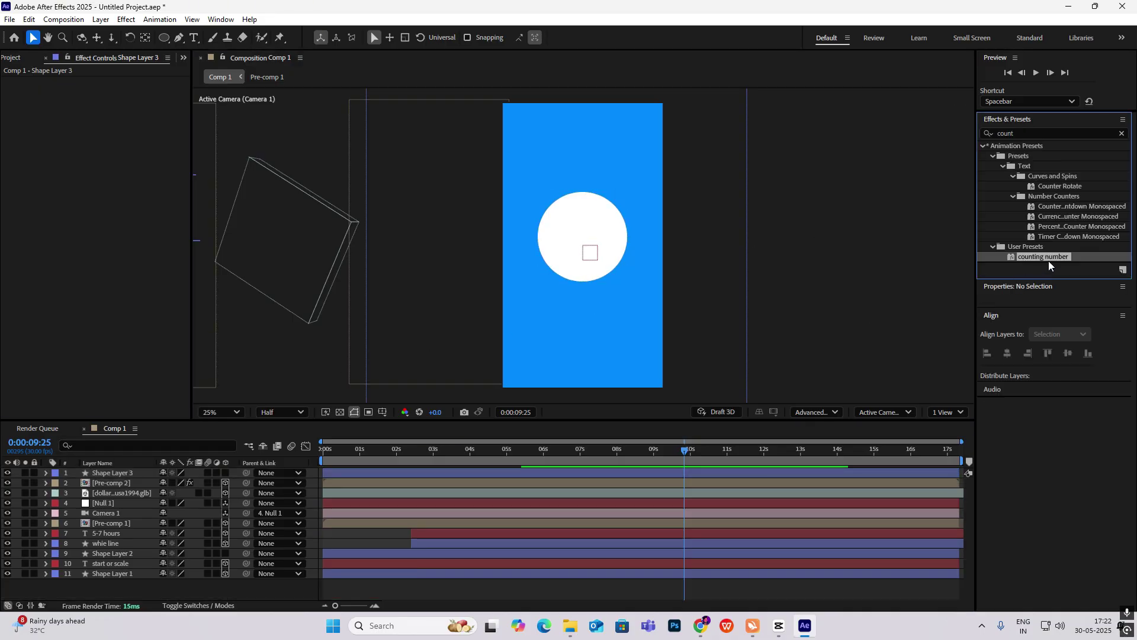
Add a text counter over the circle with the counting number preset, scaled to 65% and filled with the background blue
{"action": "double_click", "coordinate": [1044, 259]}
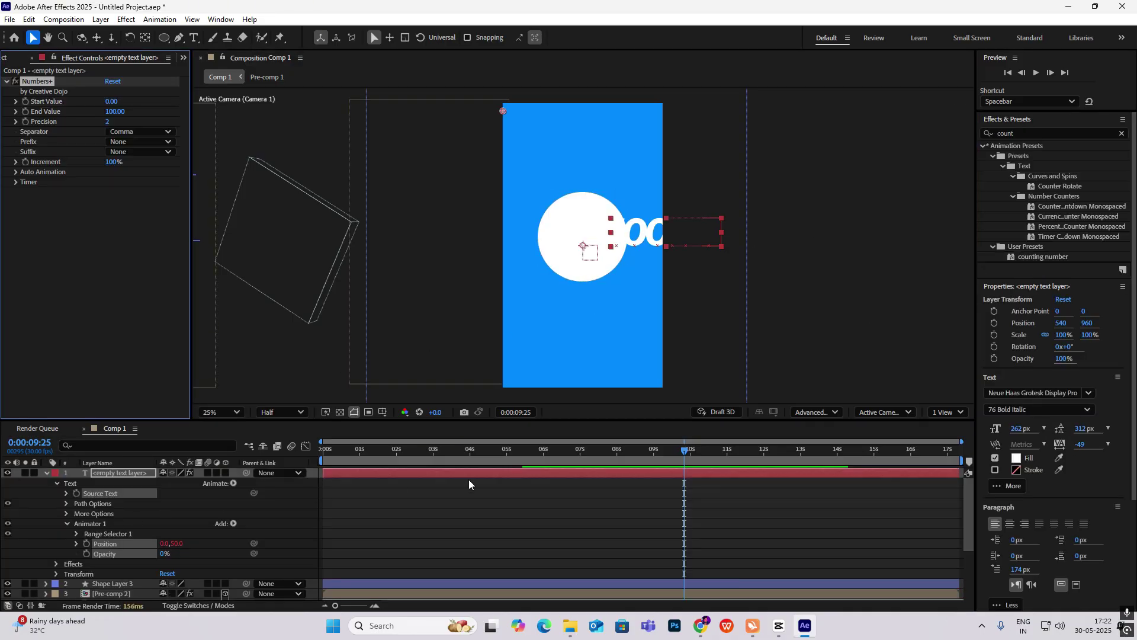
{"action": "left_click_drag", "start_coordinate": [642, 235], "coordinate": [567, 237]}
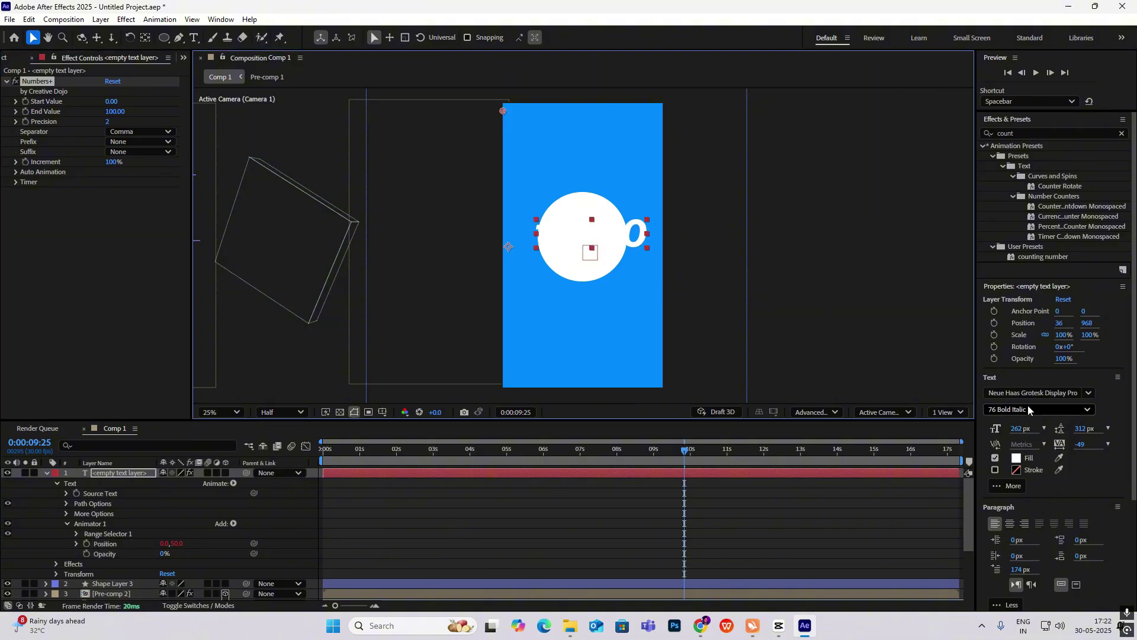
{"action": "left_click", "coordinate": [1016, 458]}
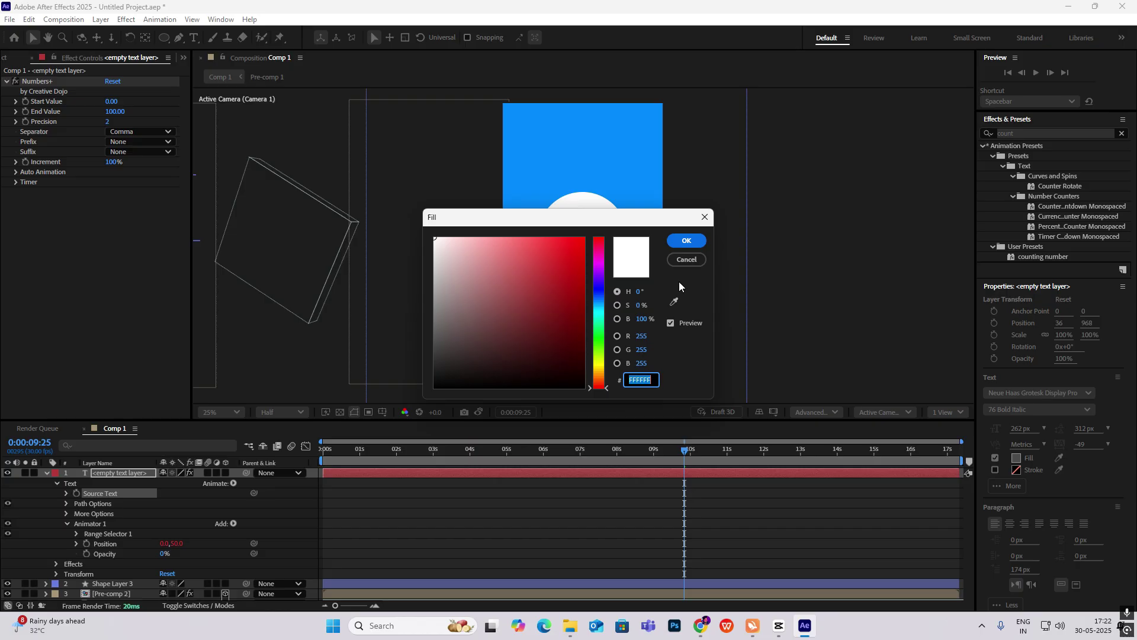
{"action": "left_click", "coordinate": [673, 301]}
{"action": "left_click", "coordinate": [654, 204]}
{"action": "left_click", "coordinate": [687, 240]}
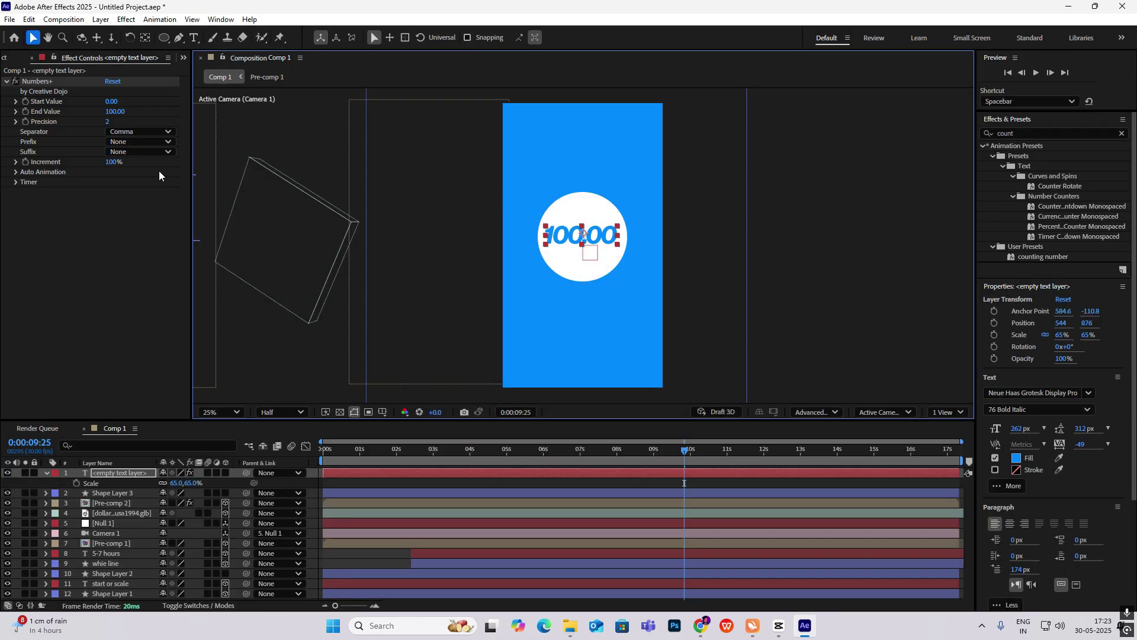
Set the counter's precision to 0 and centre the number in the circle at about X 656, Y 872
{"action": "left_click", "coordinate": [108, 122]}
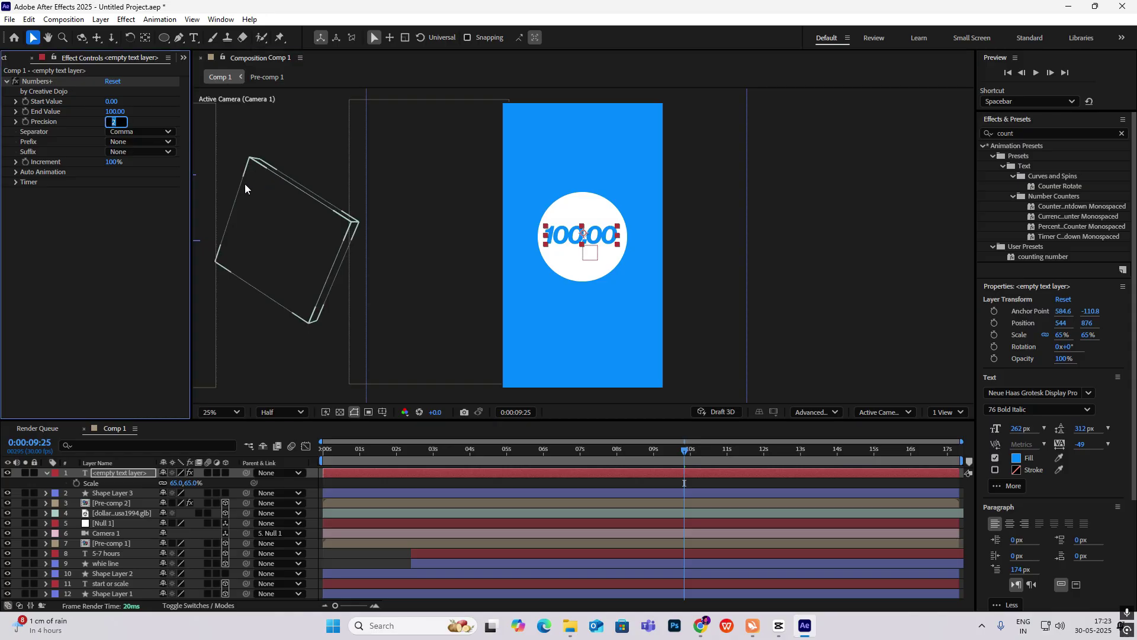
{"action": "type", "text": "0"}
{"action": "left_click", "coordinate": [805, 171]}
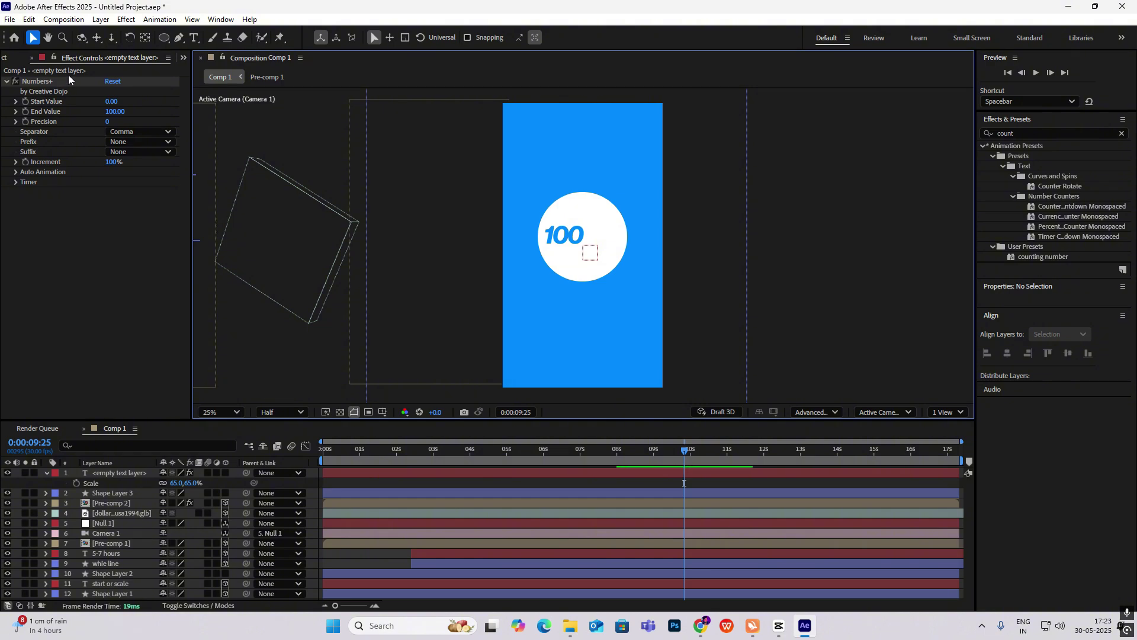
{"action": "left_click", "coordinate": [61, 227]}
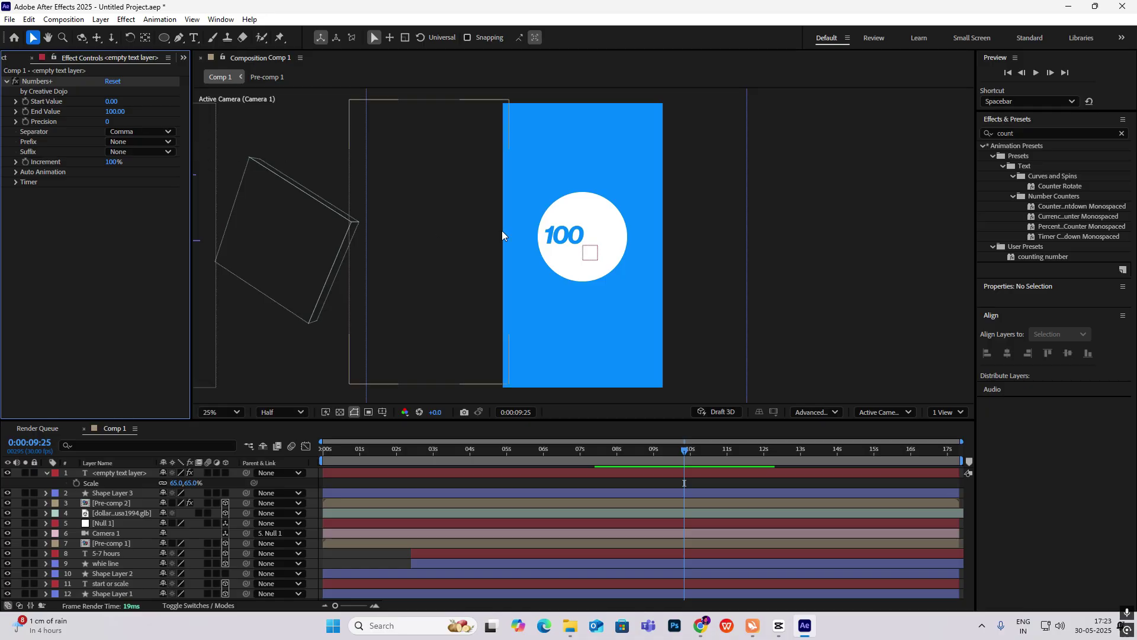
{"action": "left_click", "coordinate": [28, 102]}
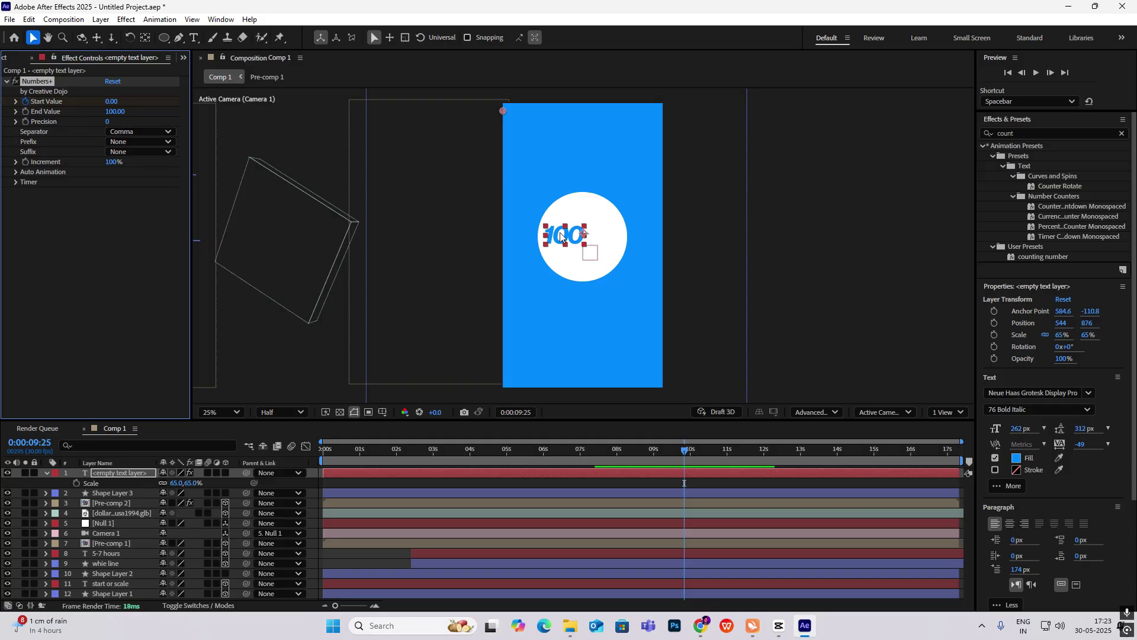
{"action": "left_click_drag", "start_coordinate": [561, 237], "coordinate": [577, 235]}
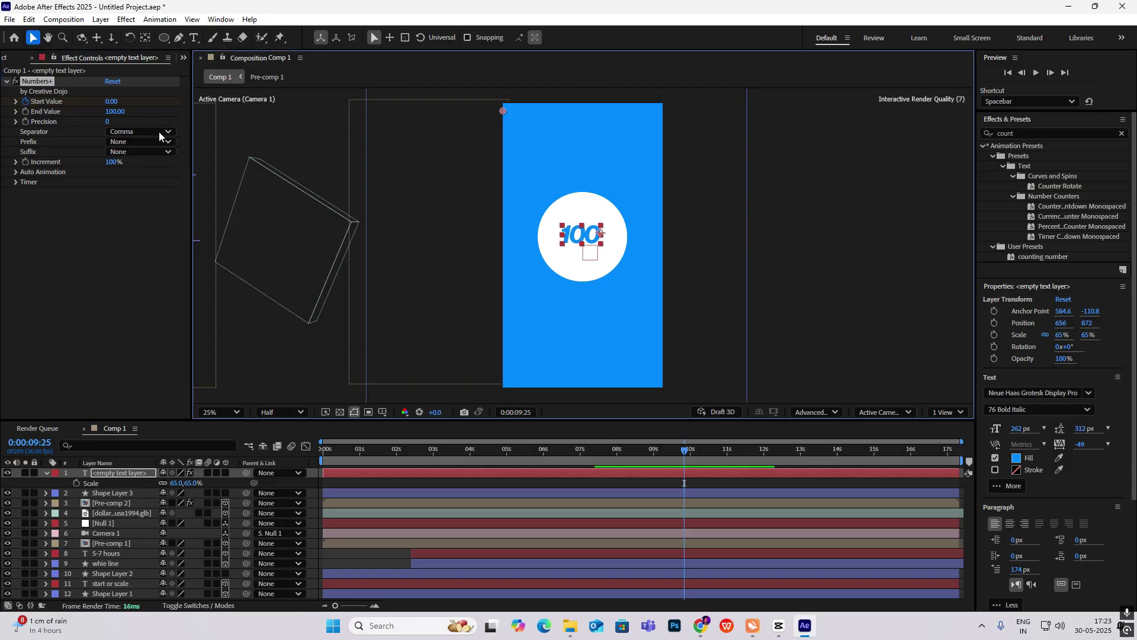
{"action": "left_click", "coordinate": [25, 102]}
{"action": "key", "text": "space"}
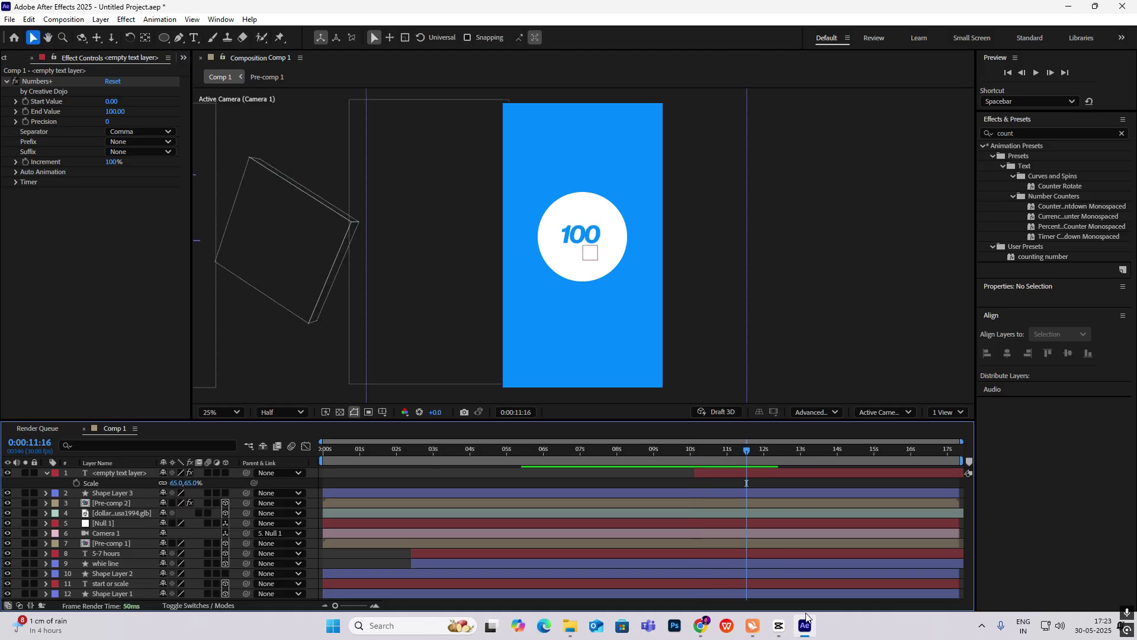
Check the reference's money counter in CapCut and apply the Drop Shadow effect to the white circle's layer
{"action": "left_click", "coordinate": [780, 627]}
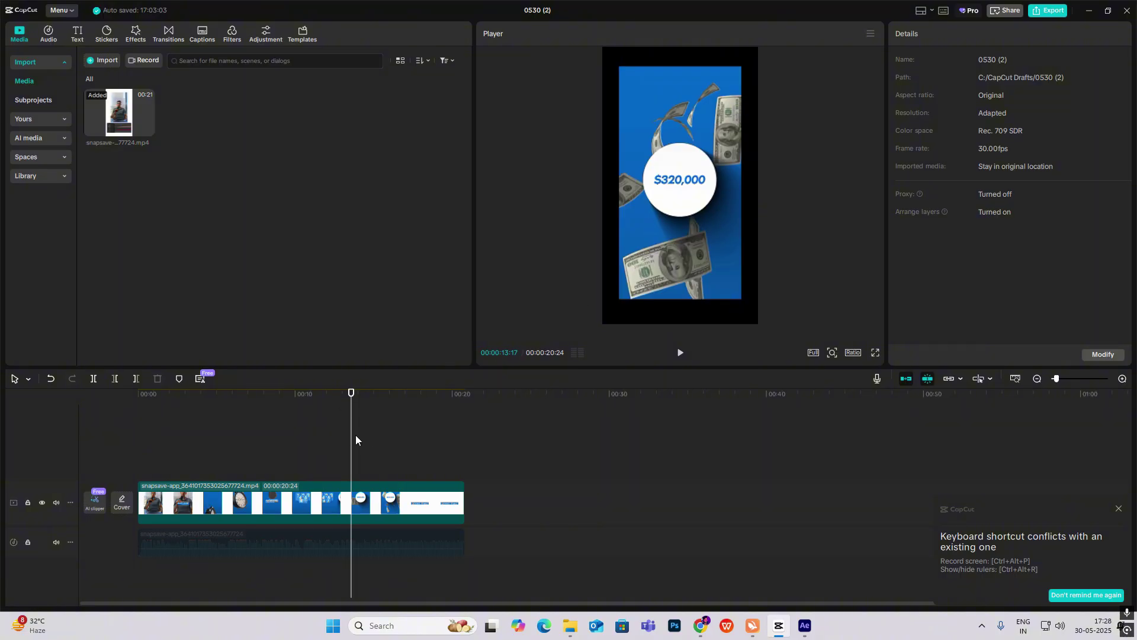
{"action": "mouse_move", "coordinate": [356, 440]}
{"action": "left_mouse_down"}
{"action": "mouse_move", "coordinate": [304, 438]}
{"action": "mouse_move", "coordinate": [350, 439]}
{"action": "left_mouse_up"}
{"action": "left_click", "coordinate": [778, 629]}
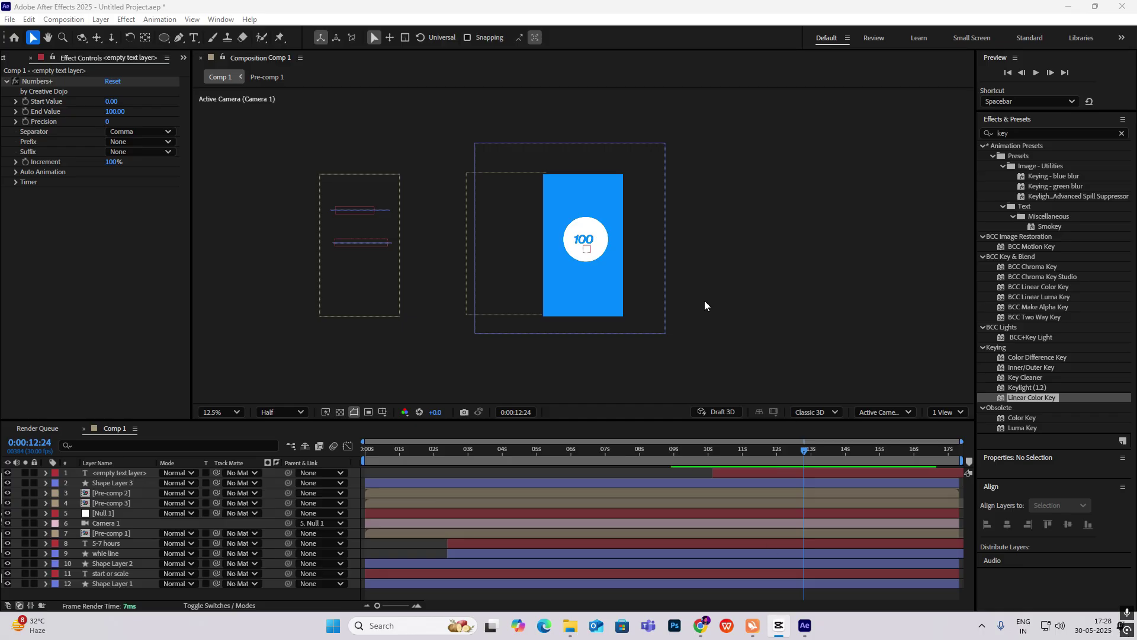
{"action": "key", "text": "period"}
{"action": "left_click", "coordinate": [1039, 134]}
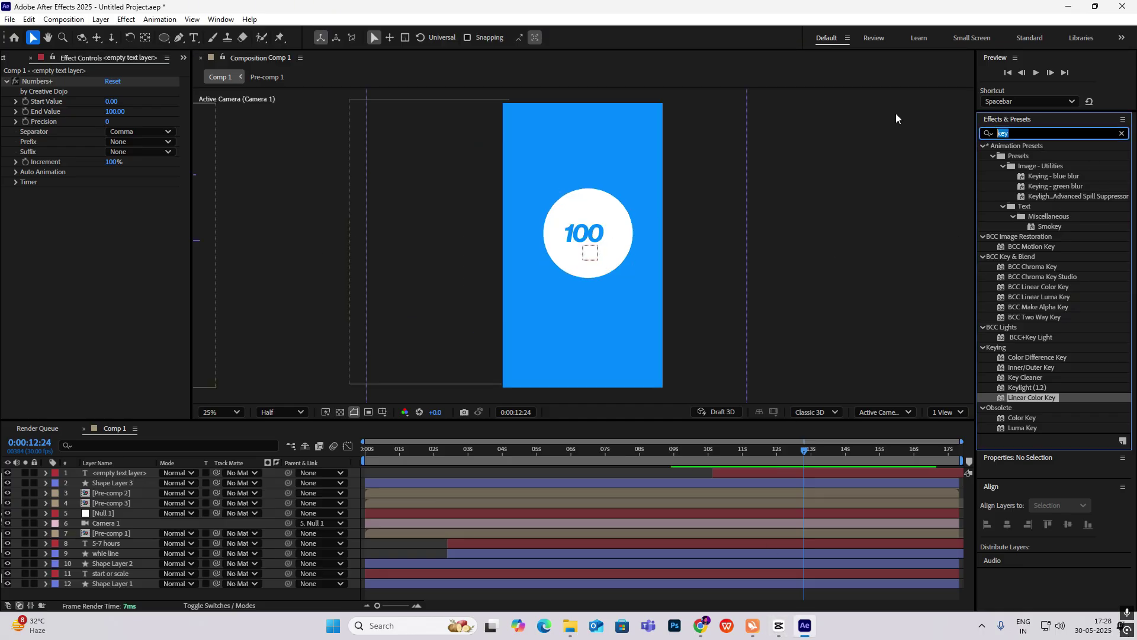
{"action": "type", "text": "drop shad"}
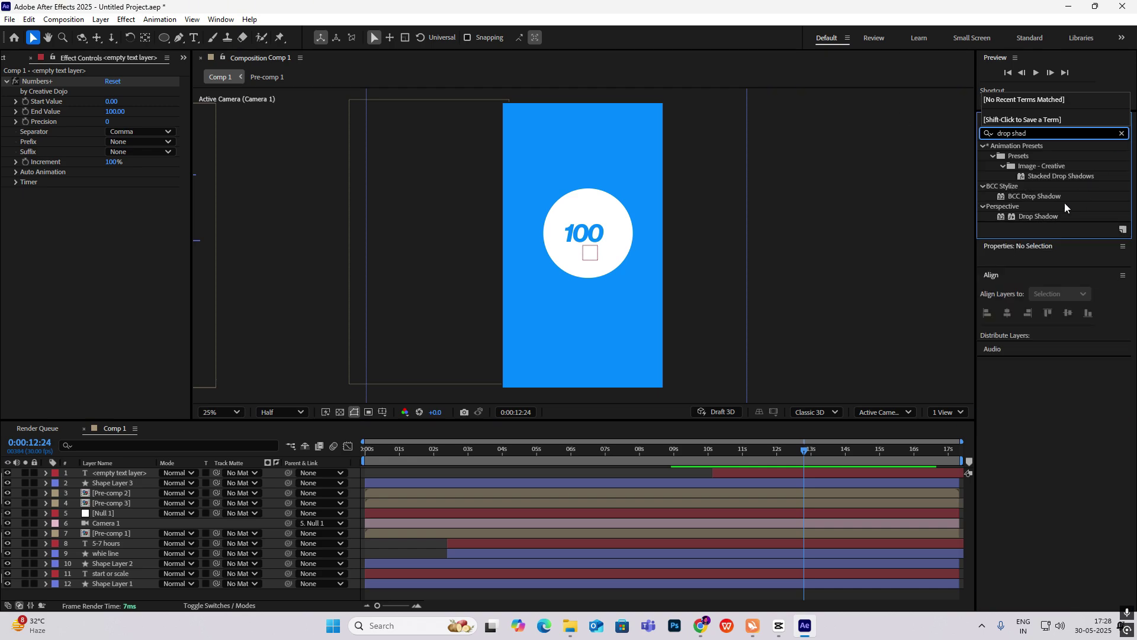
{"action": "left_click_drag", "start_coordinate": [1038, 216], "coordinate": [123, 484]}
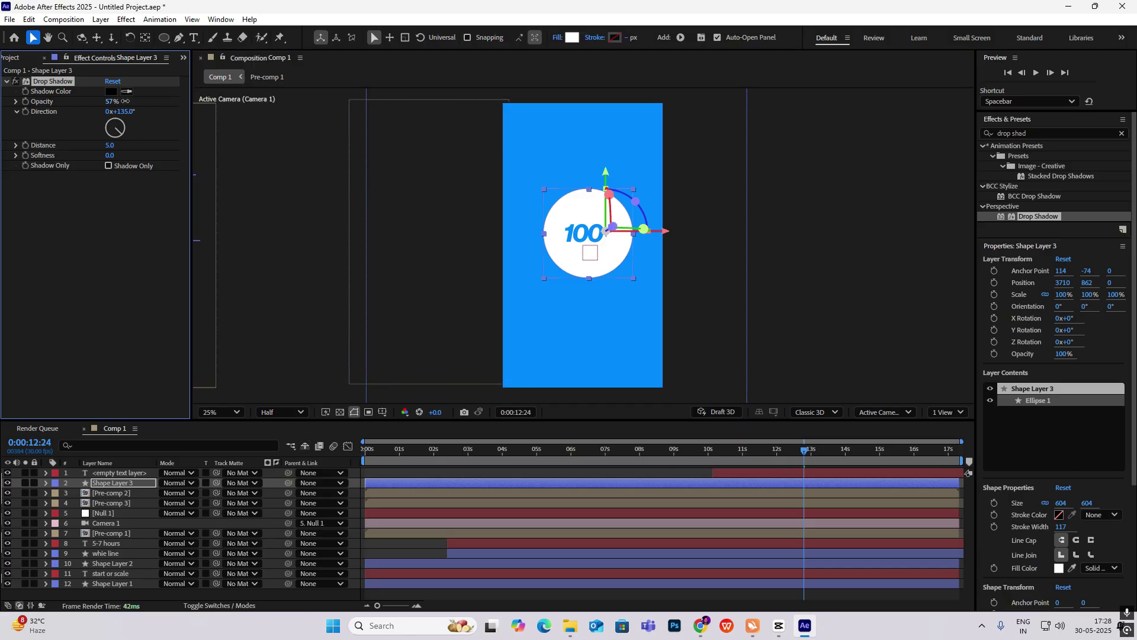
Set the circle's shadow to 87% opacity, 134° direction, 111 distance and 399 softness
{"action": "left_click_drag", "start_coordinate": [125, 101], "coordinate": [178, 125]}
{"action": "left_click_drag", "start_coordinate": [113, 106], "coordinate": [322, 177]}
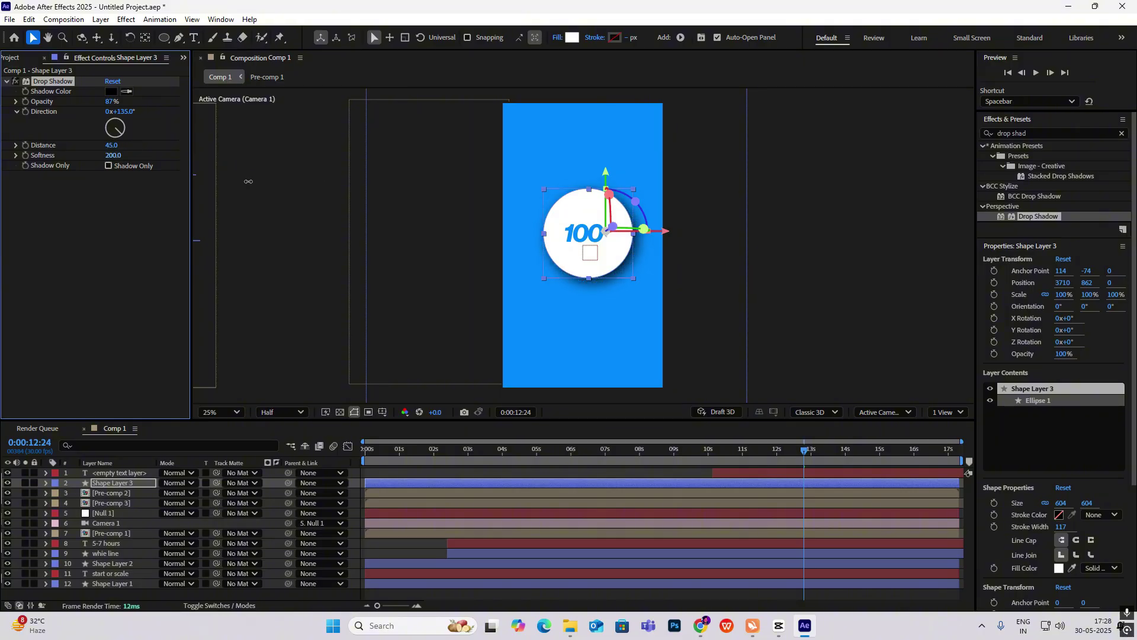
{"action": "left_click_drag", "start_coordinate": [249, 181], "coordinate": [226, 180]}
{"action": "left_click_drag", "start_coordinate": [128, 112], "coordinate": [160, 137]}
{"action": "left_click_drag", "start_coordinate": [112, 145], "coordinate": [263, 157]}
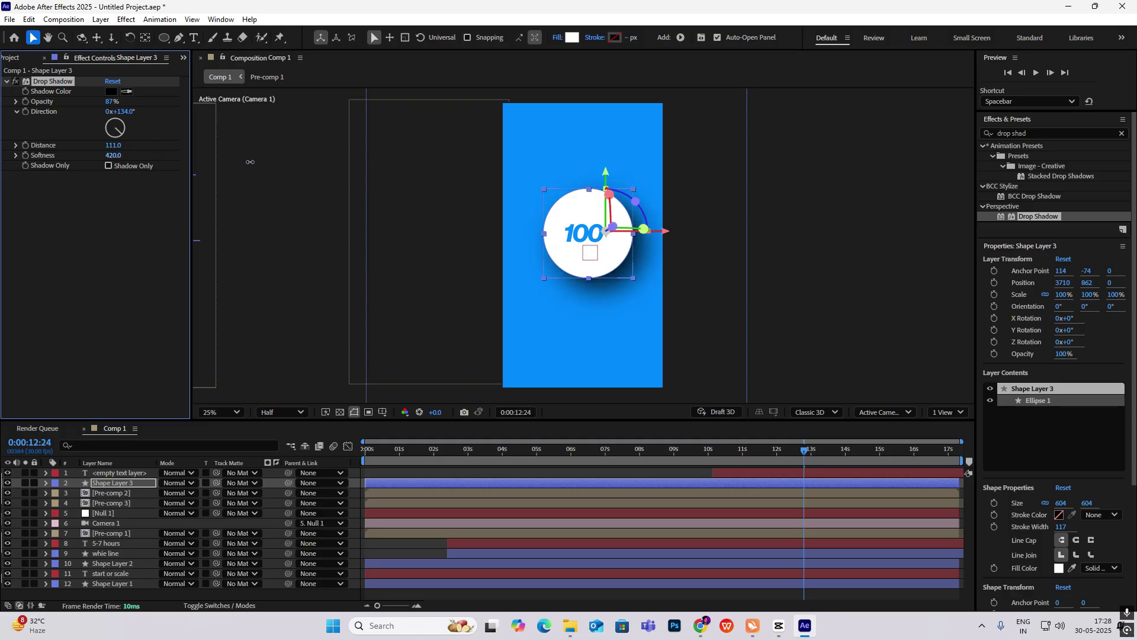
{"action": "left_click", "coordinate": [815, 255]}
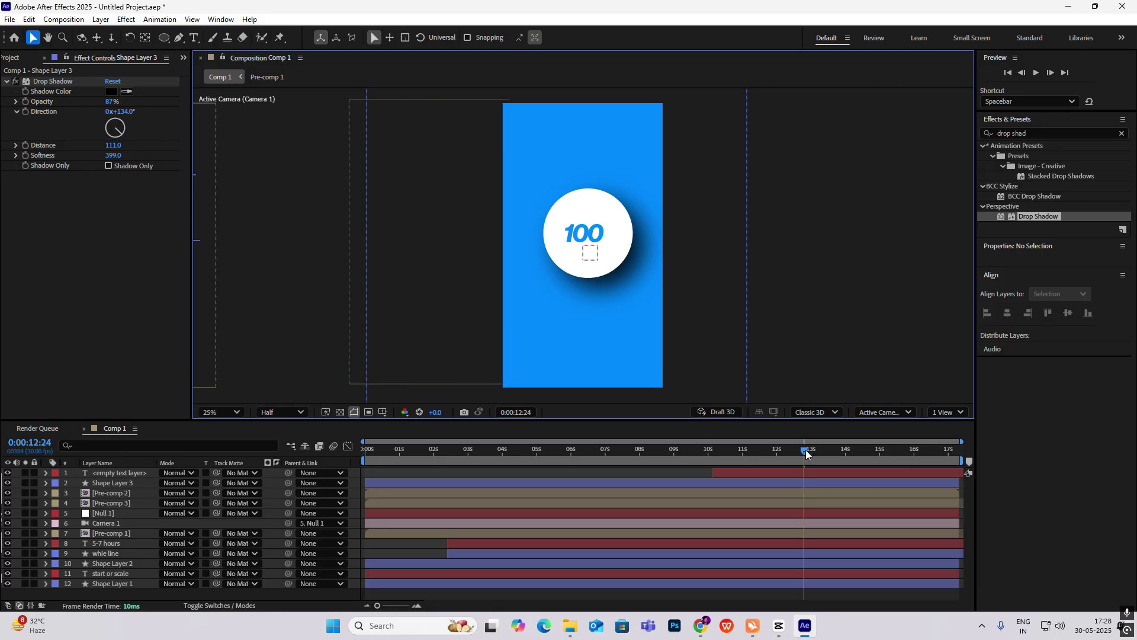
Animate the circle's Drop Shadow direction from 194° at 0:00:11:05 to 144° at 0:00:12:20
{"action": "left_click_drag", "start_coordinate": [807, 455], "coordinate": [748, 455]}
{"action": "left_click_drag", "start_coordinate": [124, 111], "coordinate": [182, 131]}
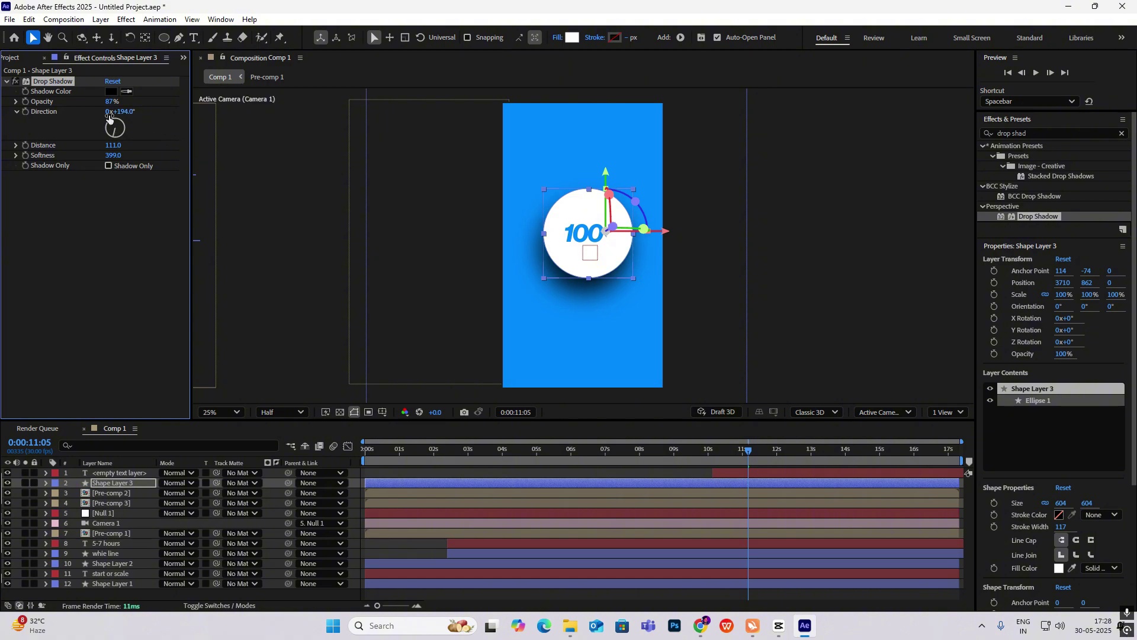
{"action": "left_click", "coordinate": [26, 112]}
{"action": "left_click_drag", "start_coordinate": [748, 452], "coordinate": [798, 473]}
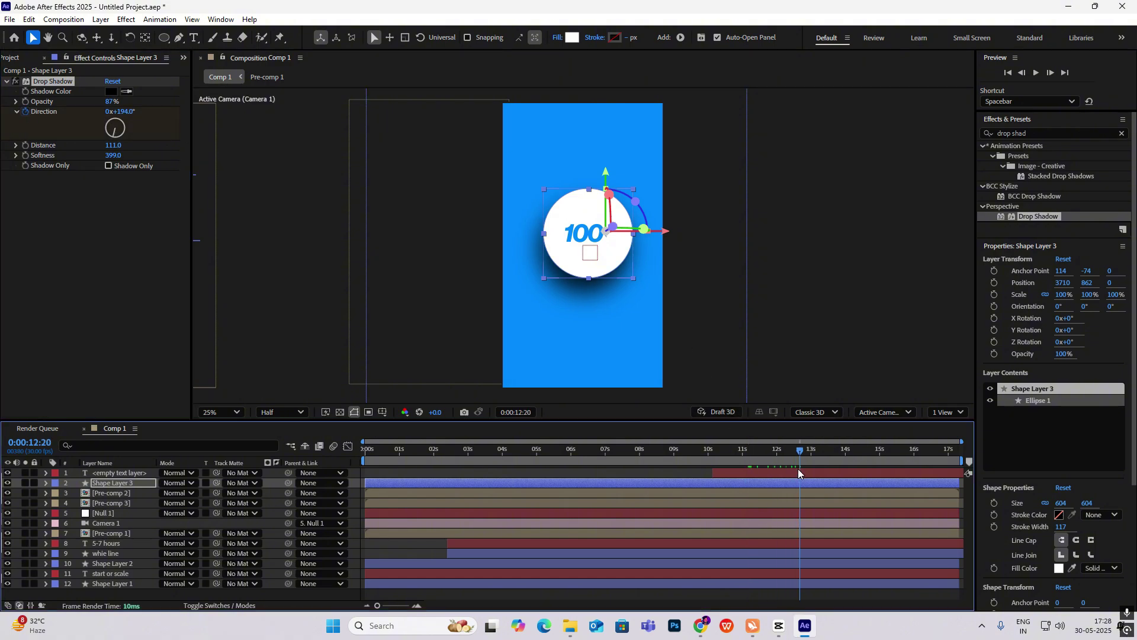
{"action": "left_click_drag", "start_coordinate": [123, 114], "coordinate": [110, 128]}
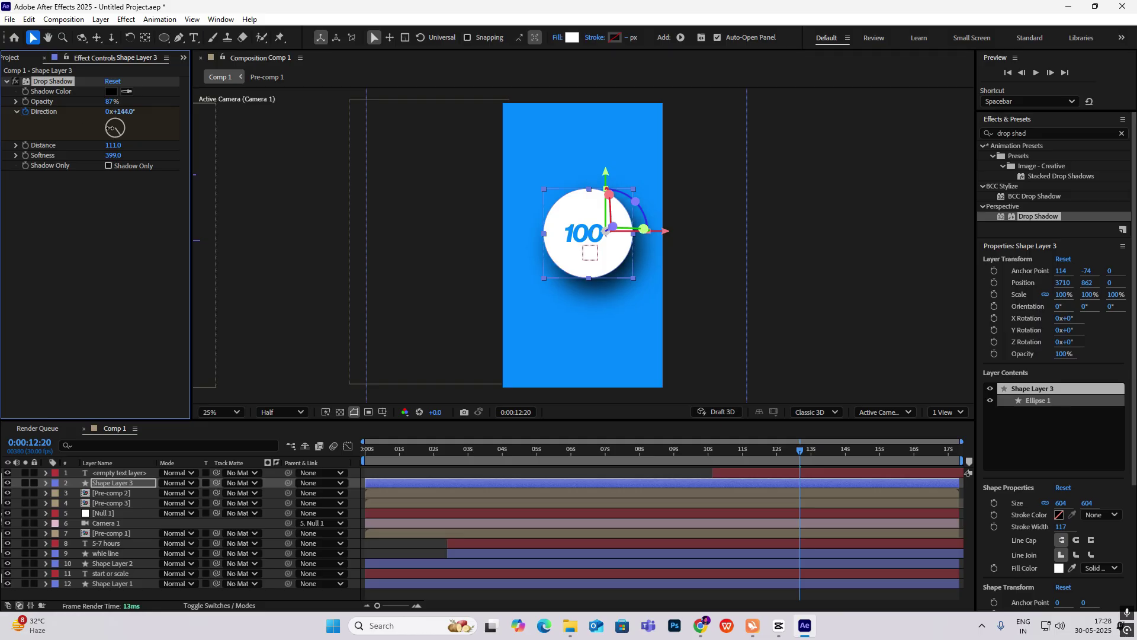
Reveal the circle's shadow direction keyframes, apply Easy Ease to both and preview the sweep from 0:00:11:05
{"action": "left_click", "coordinate": [807, 472]}
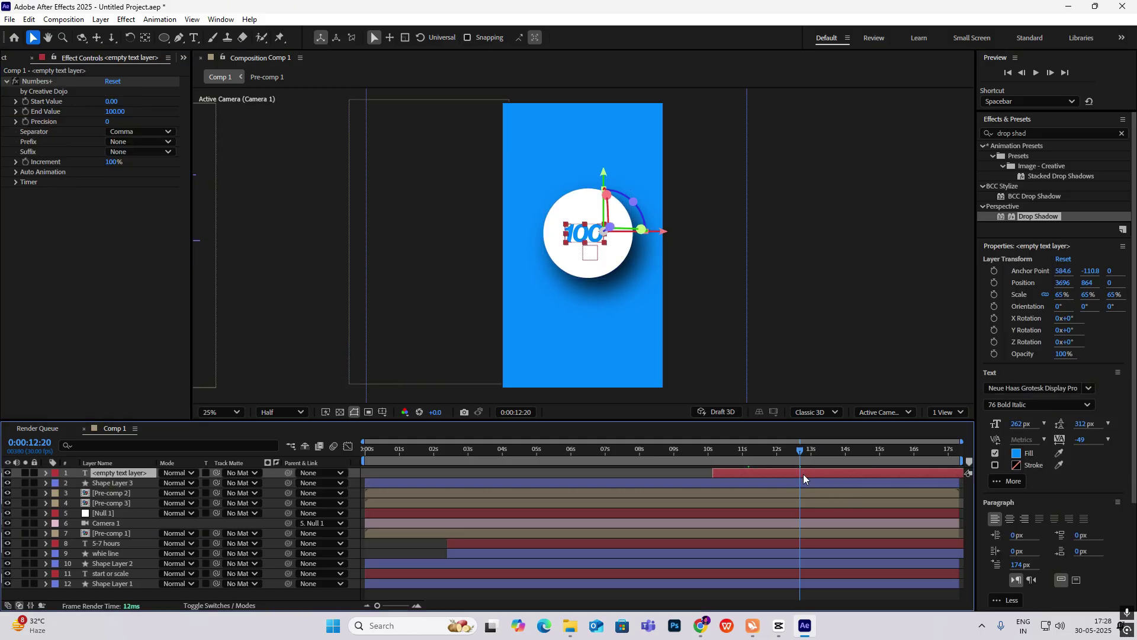
{"action": "left_click", "coordinate": [797, 481]}
{"action": "key", "text": "u"}
{"action": "left_click_drag", "start_coordinate": [863, 499], "coordinate": [687, 500]}
{"action": "left_click_drag", "start_coordinate": [826, 495], "coordinate": [681, 512]}
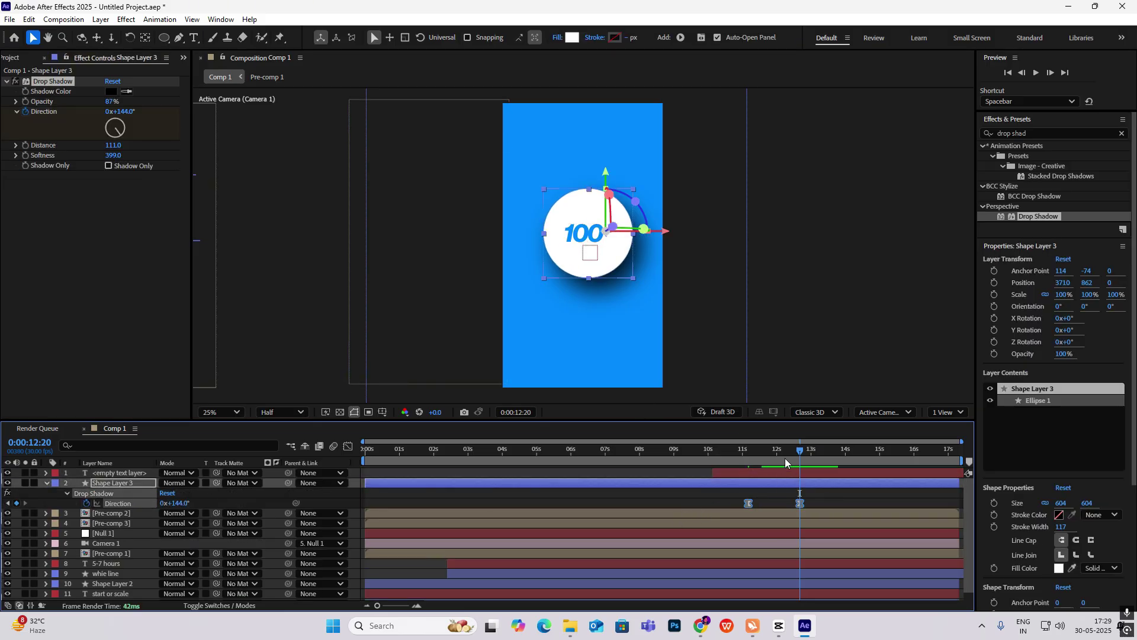
{"action": "left_click_drag", "start_coordinate": [784, 457], "coordinate": [747, 466]}
{"action": "key", "text": "space"}
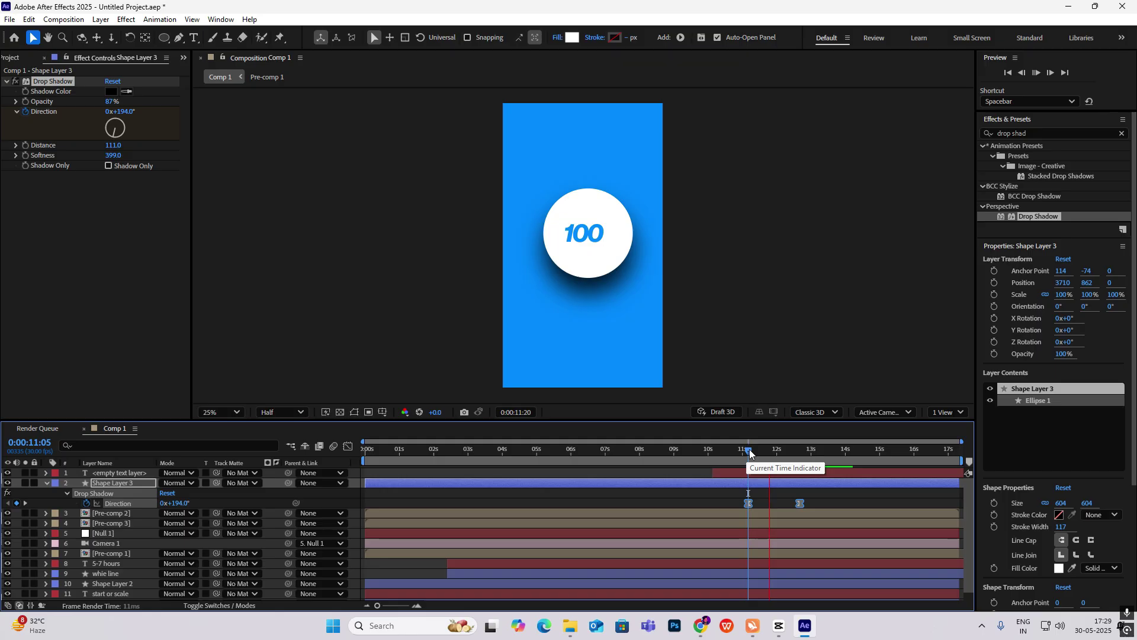
Replay the shadow sweep and shorten it by moving the last direction keyframe to just before 12 seconds
{"action": "left_click_drag", "start_coordinate": [815, 459], "coordinate": [743, 461]}
{"action": "key", "text": "space"}
{"action": "key", "text": "space"}
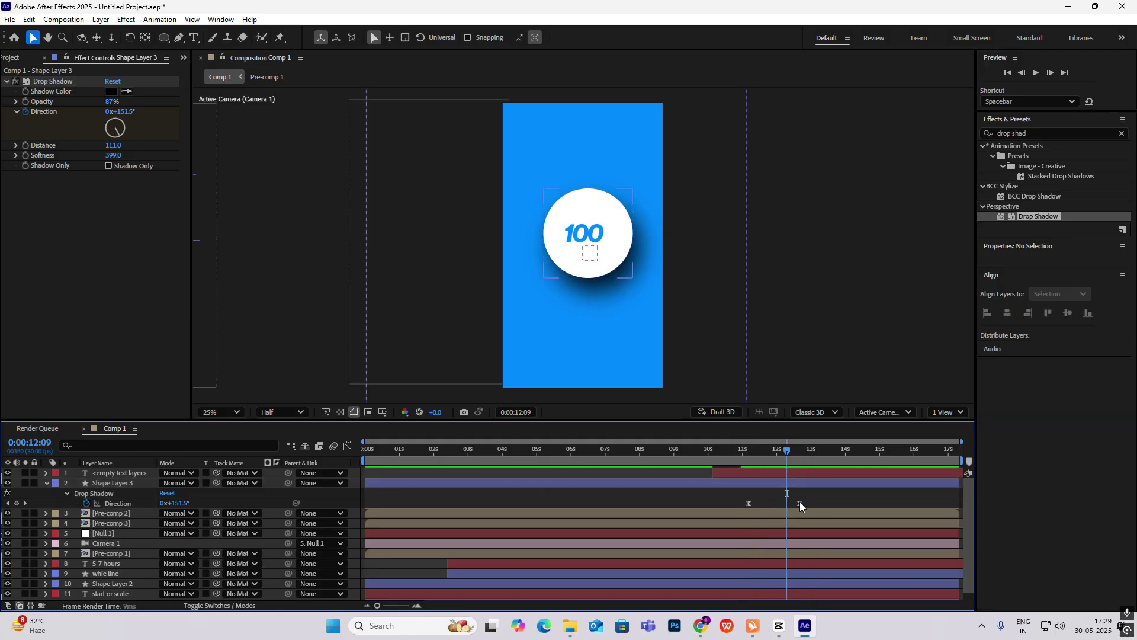
{"action": "left_click_drag", "start_coordinate": [799, 503], "coordinate": [774, 502]}
{"action": "left_click_drag", "start_coordinate": [783, 456], "coordinate": [764, 615]}
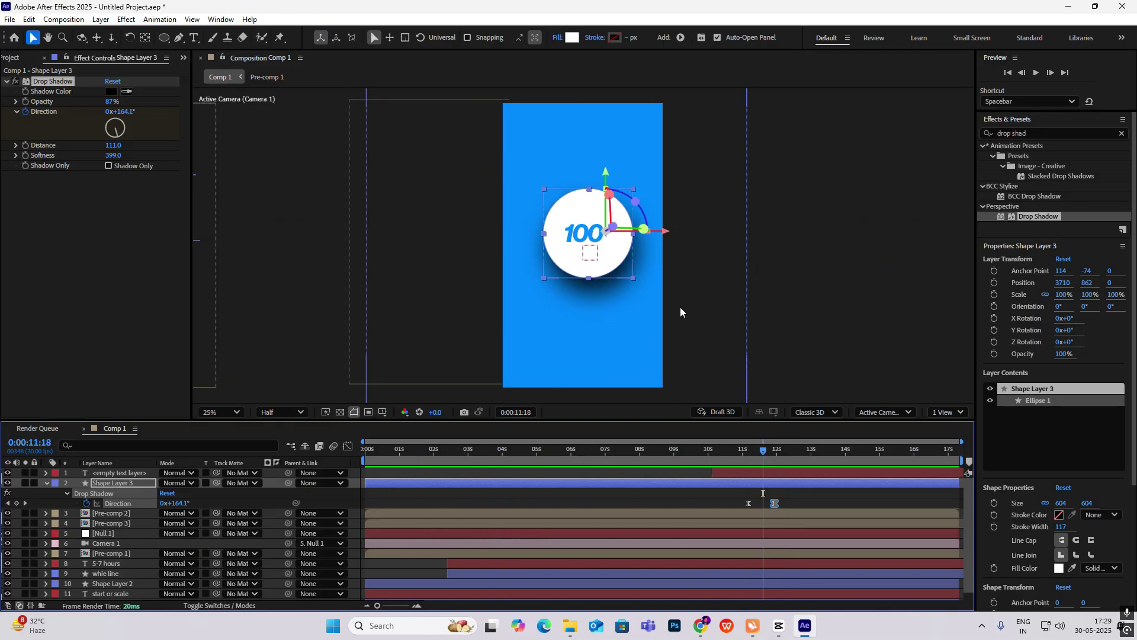